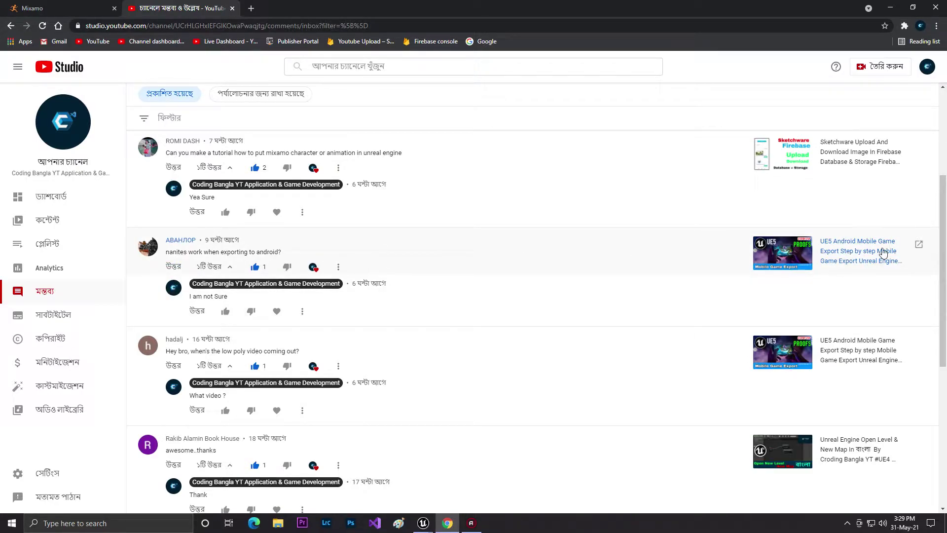
# Read the channel comment requesting a Mixamo character tutorial, and switch to Unreal Editor to look over the third-person level
pyautogui.scroll(1, 943, 196)
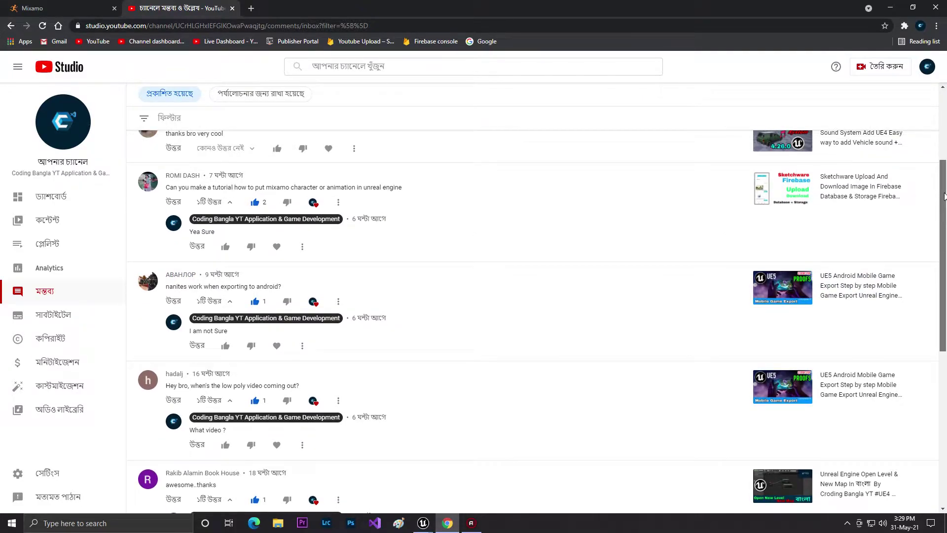
pyautogui.scroll(2, 944, 196)
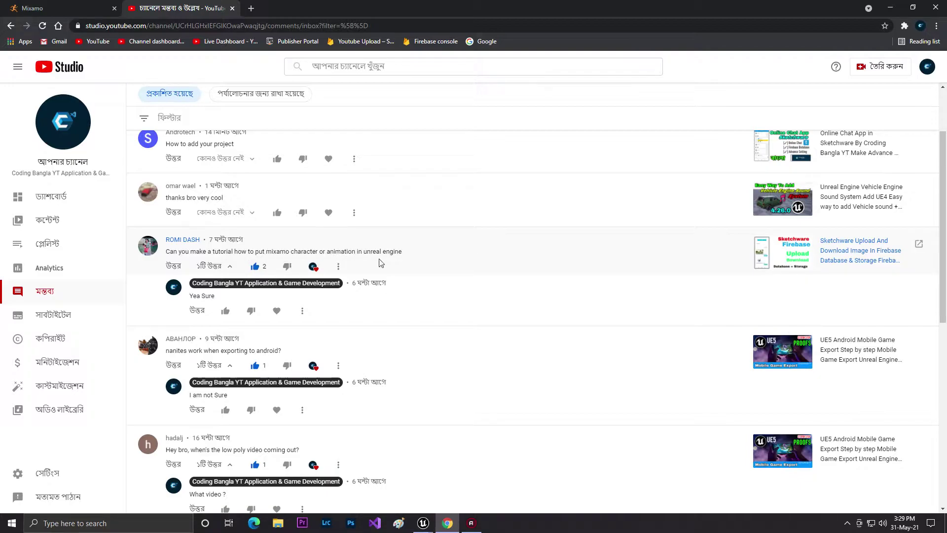
pyautogui.click(891, 6)
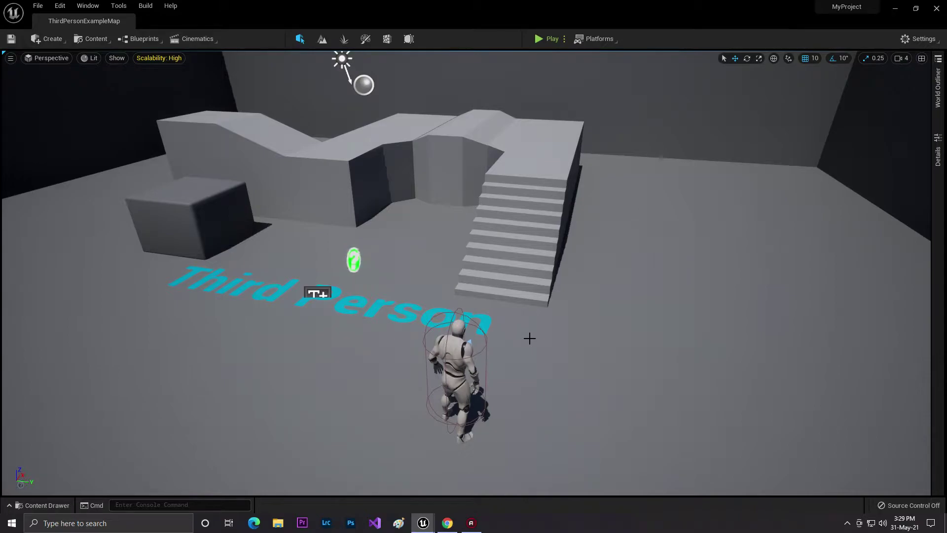
pyautogui.moveTo(466, 273); pyautogui.dragTo(282, 282, button='right')
pyautogui.moveTo(566, 291); pyautogui.dragTo(566, 292, button='right')
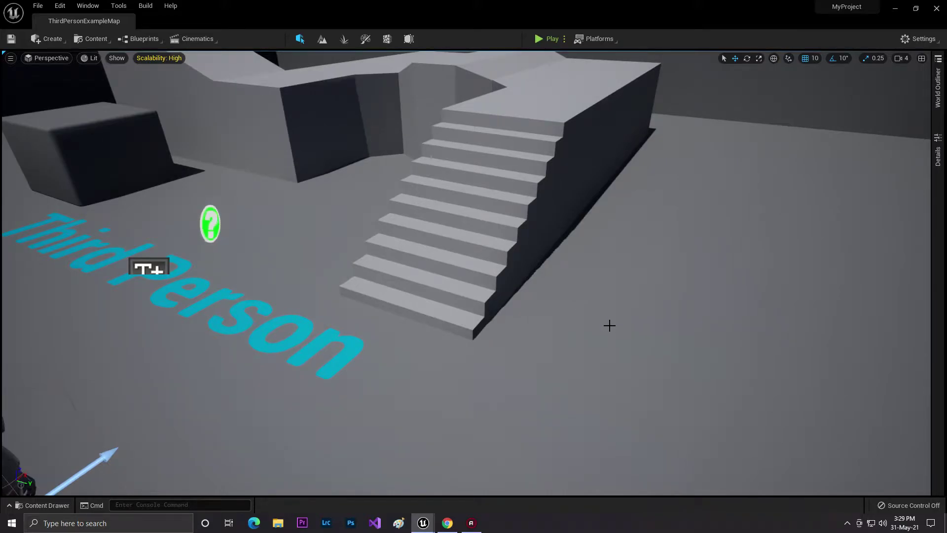
# Switch to the Mixamo page in the browser, browse the available characters and inspect the Megan model from different angles
pyautogui.click(452, 523)
pyautogui.click(69, 8)
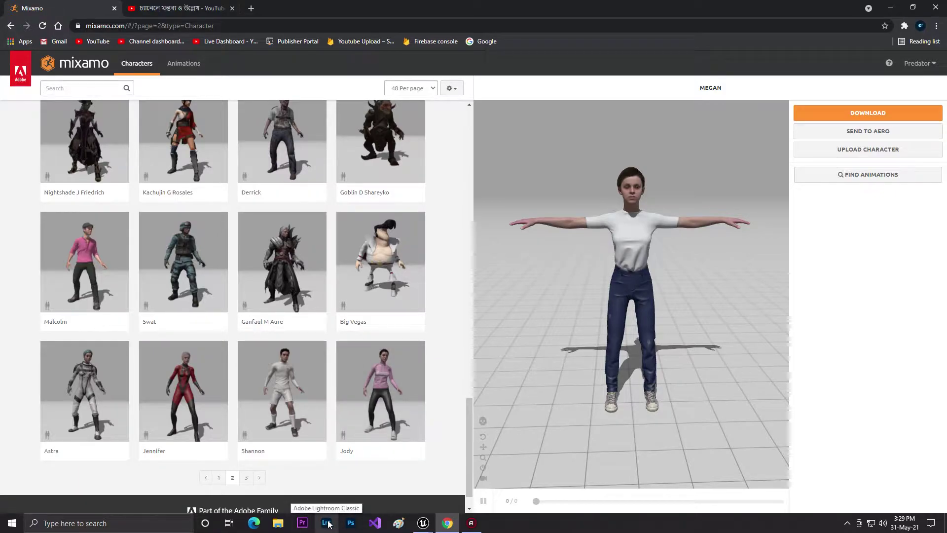
pyautogui.moveTo(466, 462); pyautogui.dragTo(471, 284)
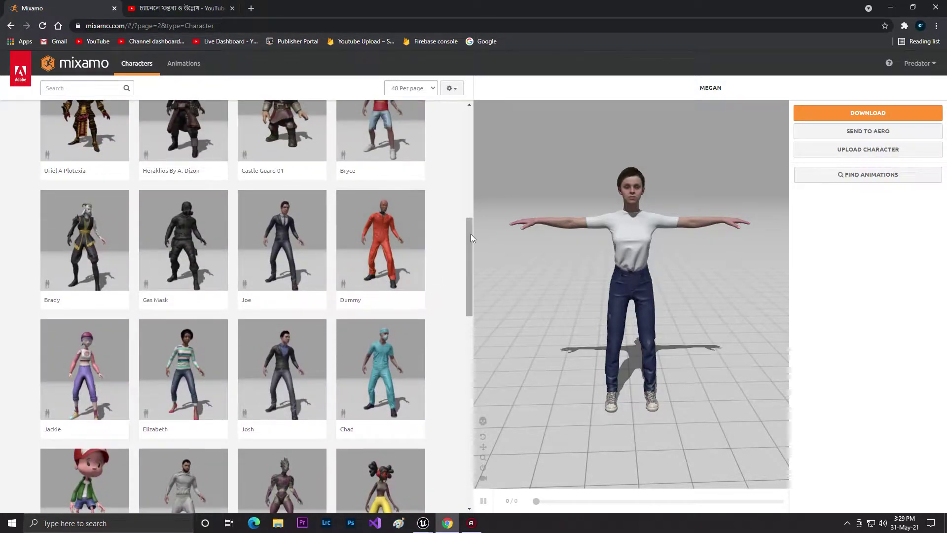
pyautogui.moveTo(471, 234); pyautogui.dragTo(464, 321)
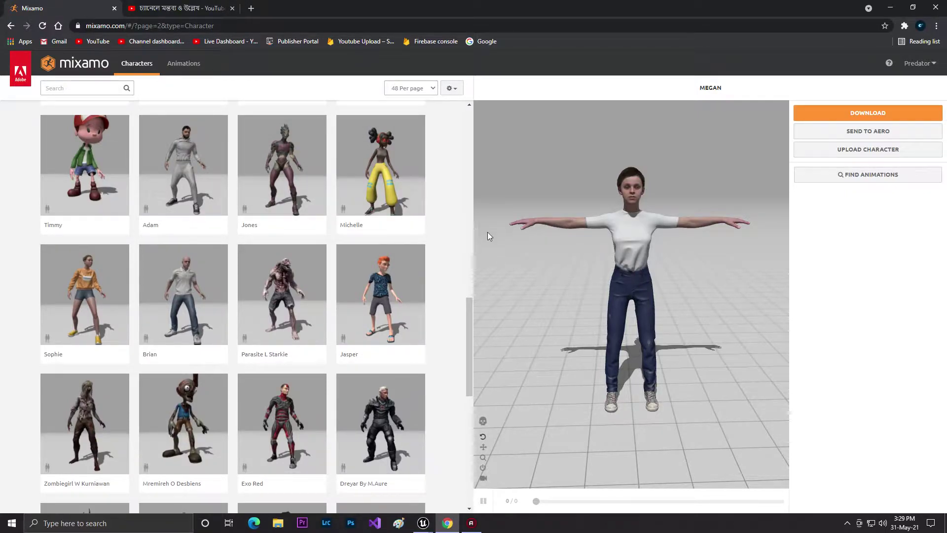
pyautogui.moveTo(467, 318); pyautogui.dragTo(469, 296)
pyautogui.moveTo(636, 289); pyautogui.dragTo(732, 282)
pyautogui.moveTo(622, 214); pyautogui.dragTo(440, 203)
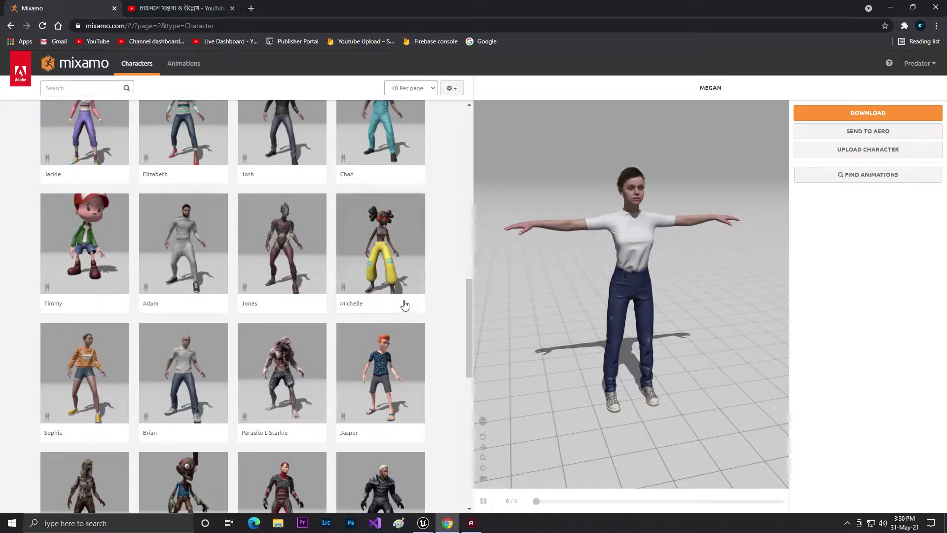
pyautogui.moveTo(488, 268); pyautogui.dragTo(614, 216)
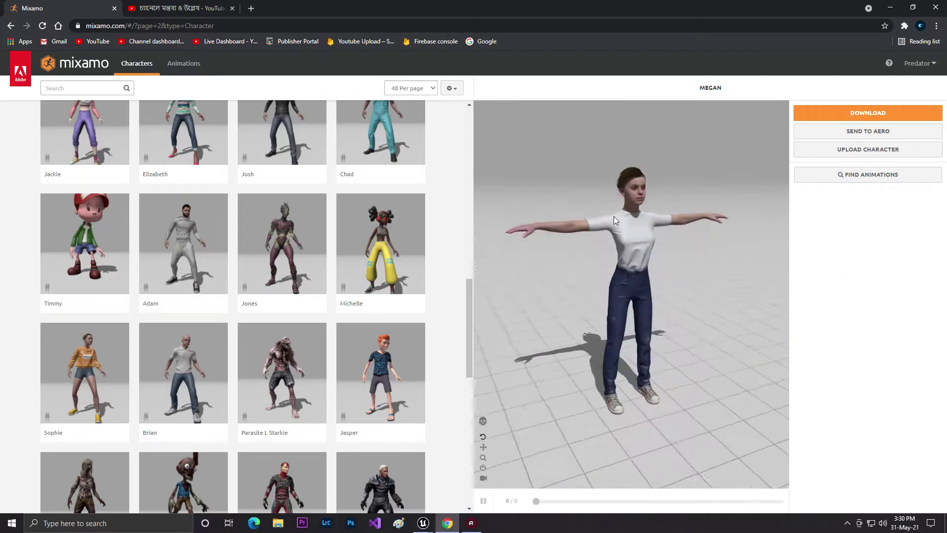
# Search Mixamo's animations for "idle" and browse the matches
pyautogui.click(184, 64)
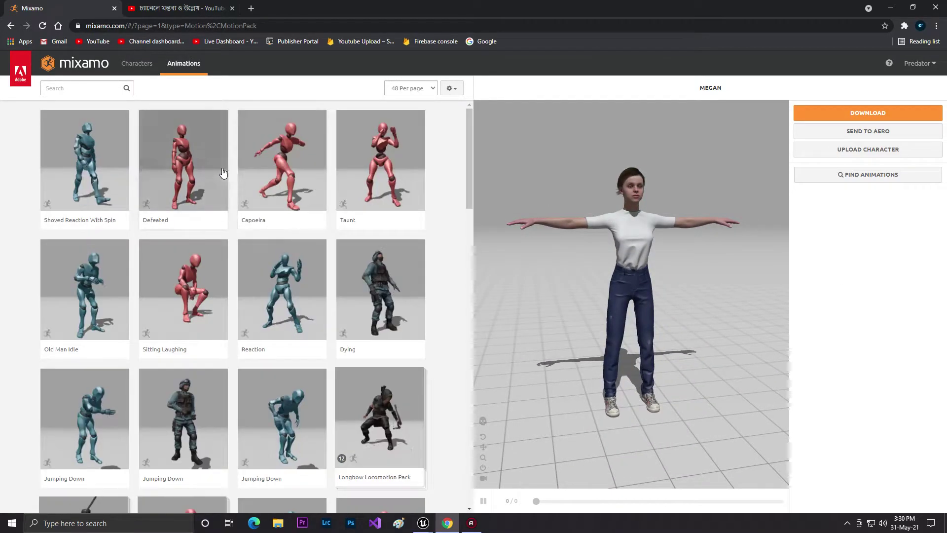
pyautogui.click(90, 90)
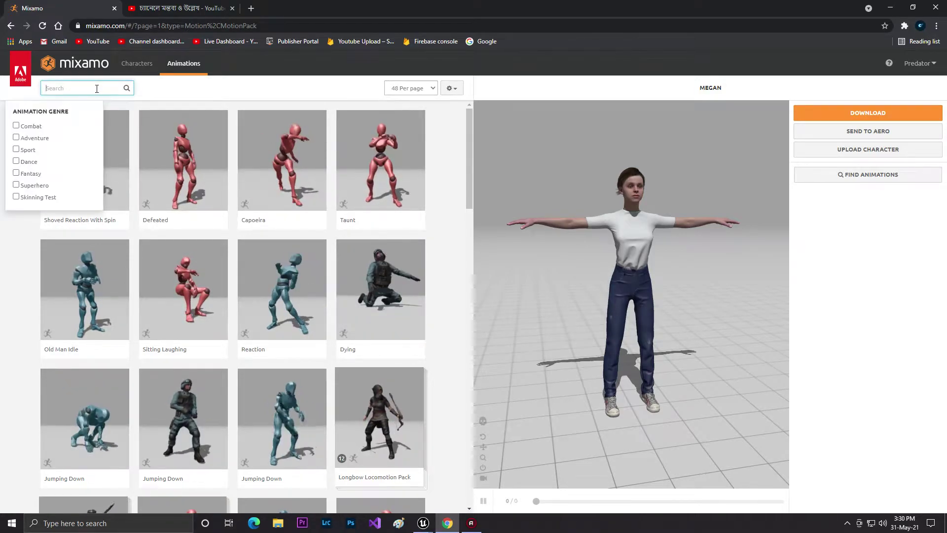
pyautogui.write('idle')
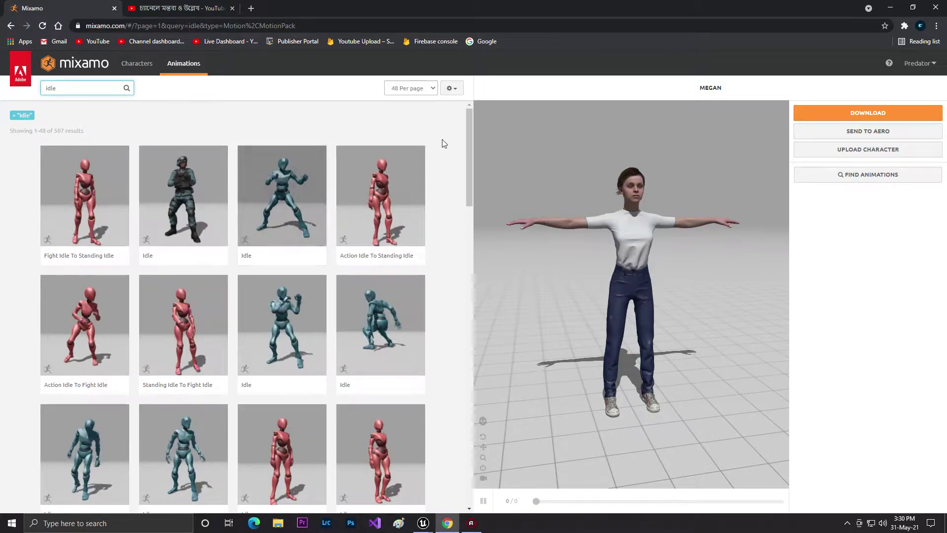
pyautogui.moveTo(470, 138); pyautogui.dragTo(469, 169)
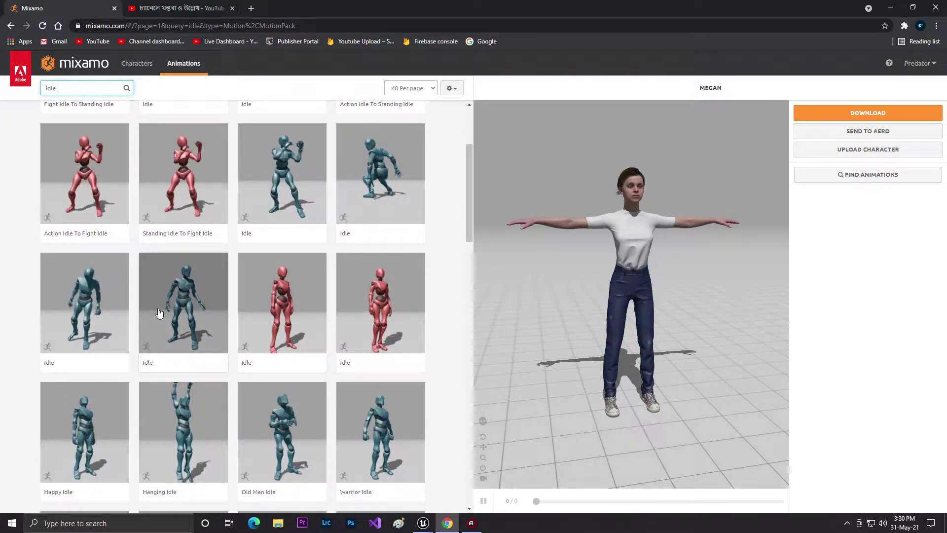
# Preview the two adjacent red-figure Idle animations on the Megan character
pyautogui.click(269, 302)
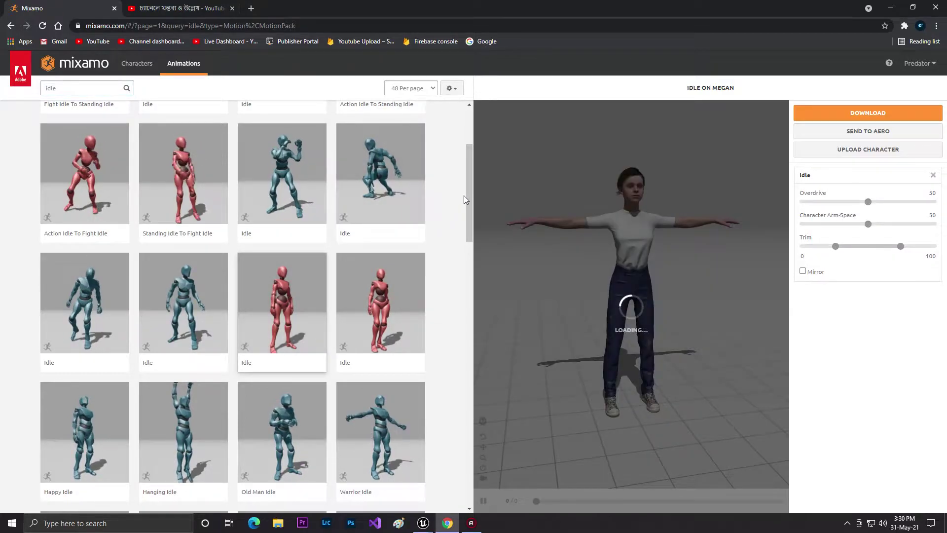
pyautogui.moveTo(467, 192); pyautogui.dragTo(608, 214)
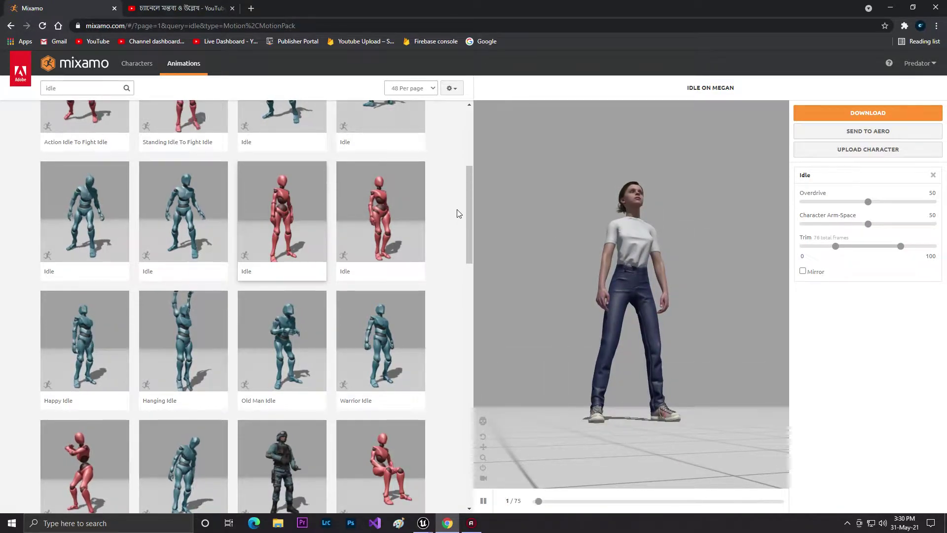
pyautogui.scroll(-1, 461, 208)
pyautogui.click(362, 181)
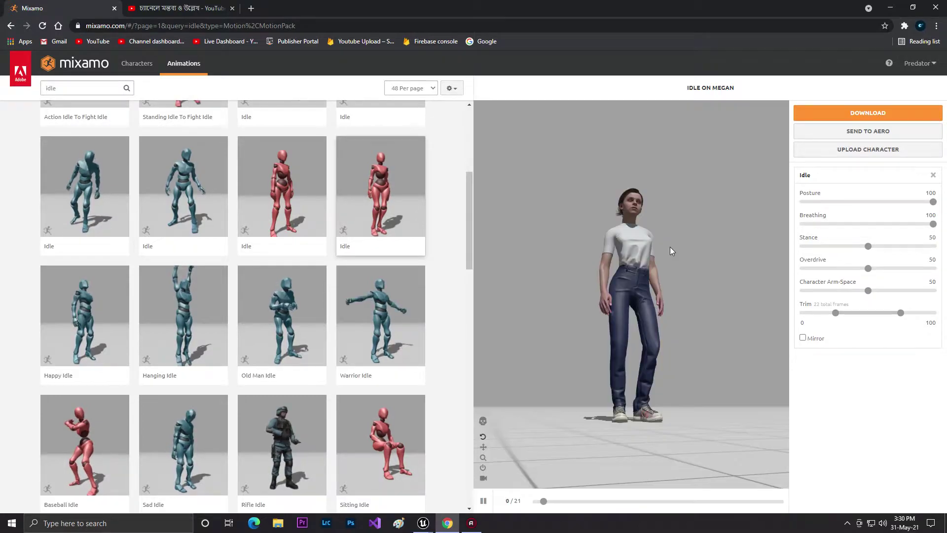
pyautogui.moveTo(624, 290); pyautogui.dragTo(756, 291)
pyautogui.moveTo(632, 250); pyautogui.dragTo(651, 244)
# Preview the Rifle Idle and Fishing Idle animations on Megan from different angles
pyautogui.moveTo(467, 253); pyautogui.dragTo(472, 312)
pyautogui.click(279, 154)
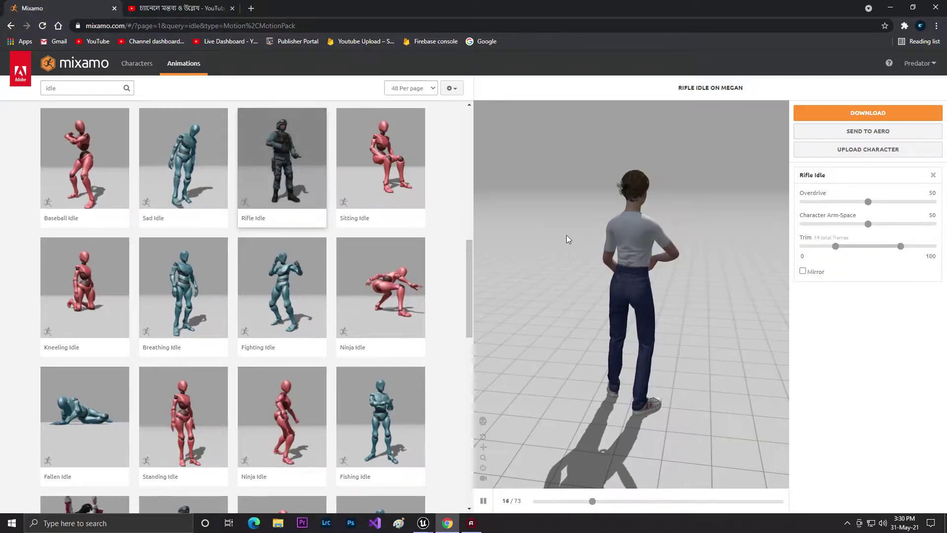
pyautogui.moveTo(552, 264); pyautogui.dragTo(665, 309)
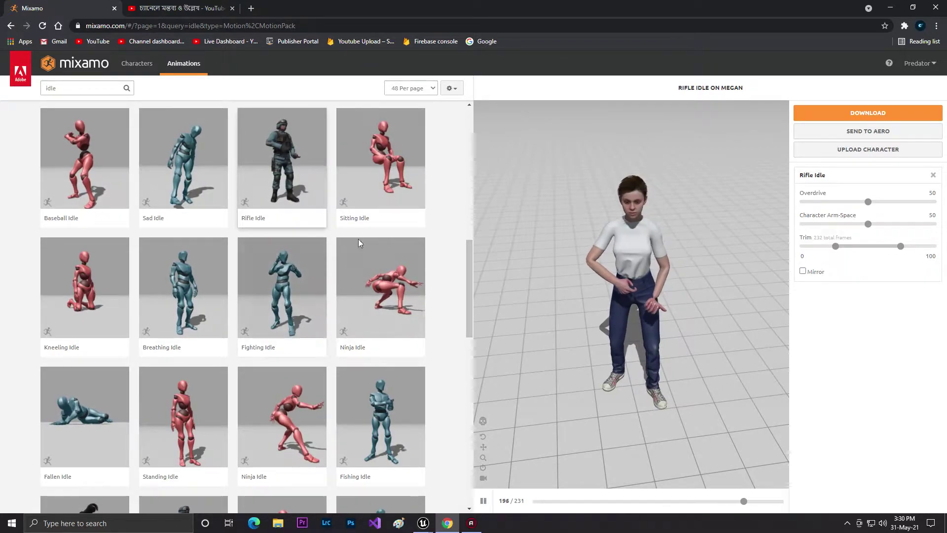
pyautogui.click(409, 389)
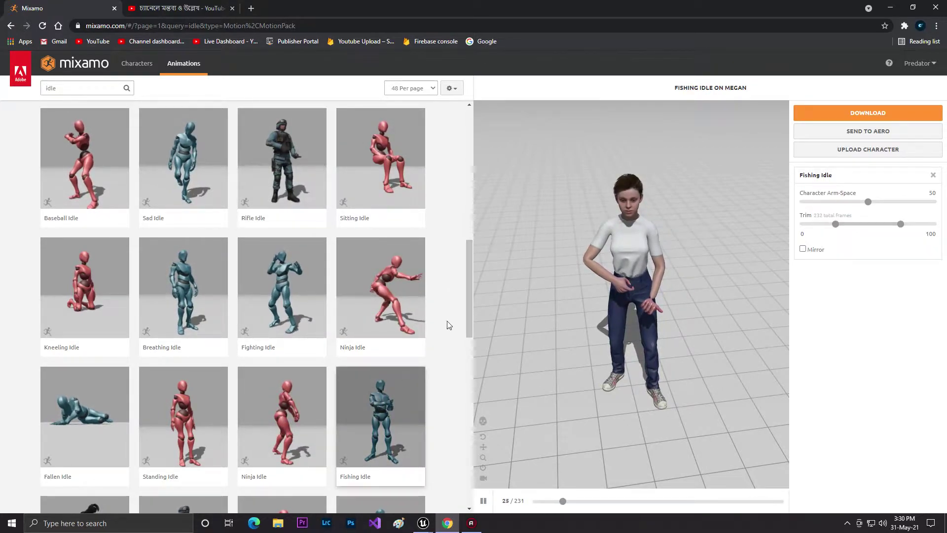
pyautogui.moveTo(468, 273); pyautogui.dragTo(469, 318)
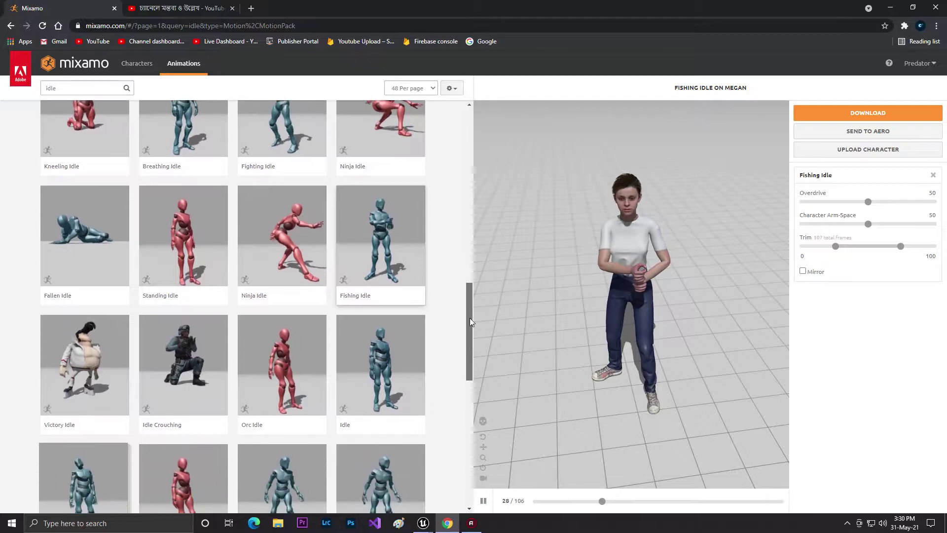
pyautogui.moveTo(592, 307); pyautogui.dragTo(693, 297)
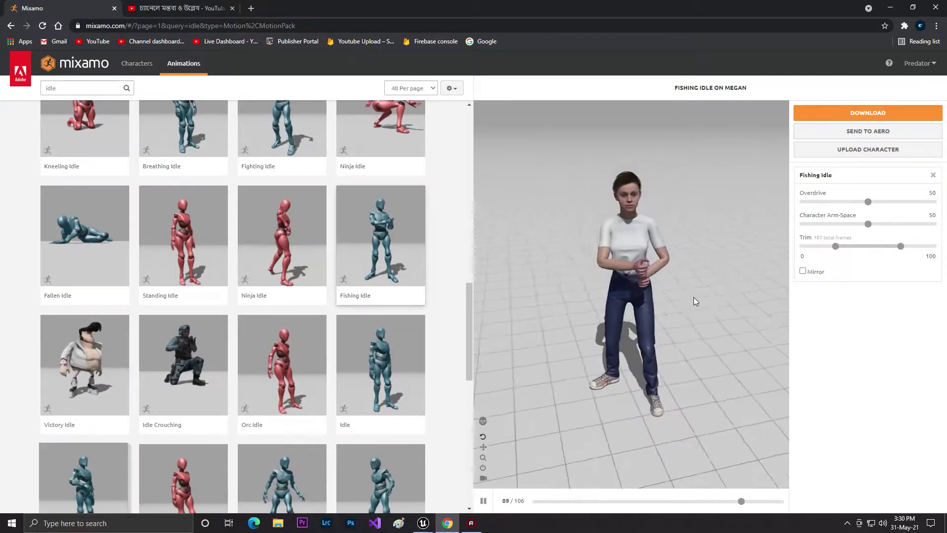
# Apply the Idle animation beside Gestures Pack Basic to Megan and inspect it from another angle
pyautogui.moveTo(472, 310)
pyautogui.mouseDown()
pyautogui.moveTo(458, 373)
pyautogui.moveTo(470, 411)
pyautogui.moveTo(464, 320)
pyautogui.mouseUp()
pyautogui.click(187, 255)
pyautogui.moveTo(611, 316); pyautogui.dragTo(562, 286)
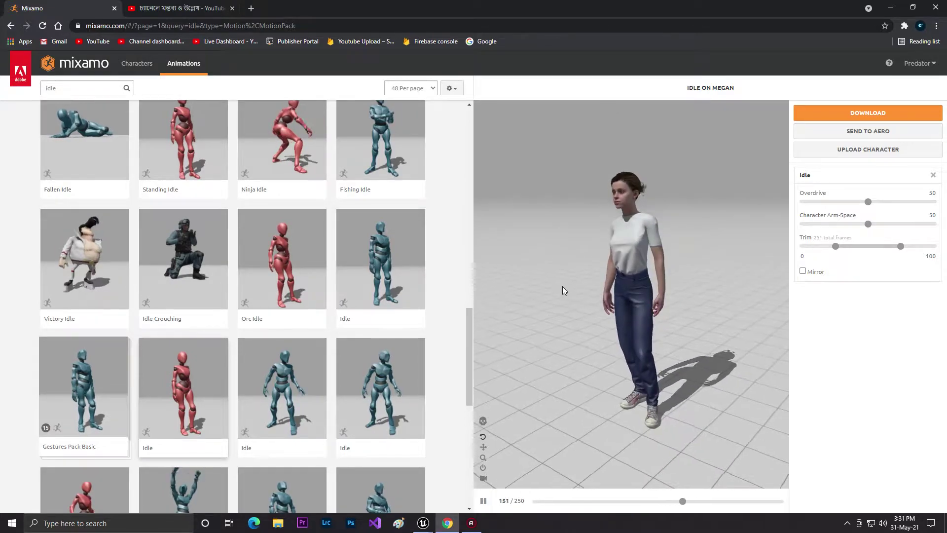
# Download the animated character as FBX Binary with skin, at 60 frames per second and with uniform keyframe reduction
pyautogui.click(868, 111)
pyautogui.click(391, 191)
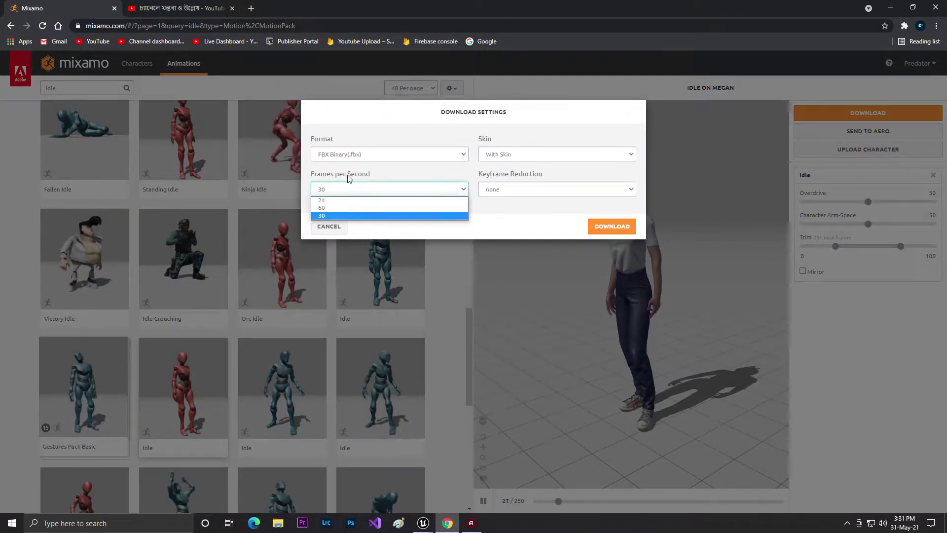
pyautogui.click(345, 208)
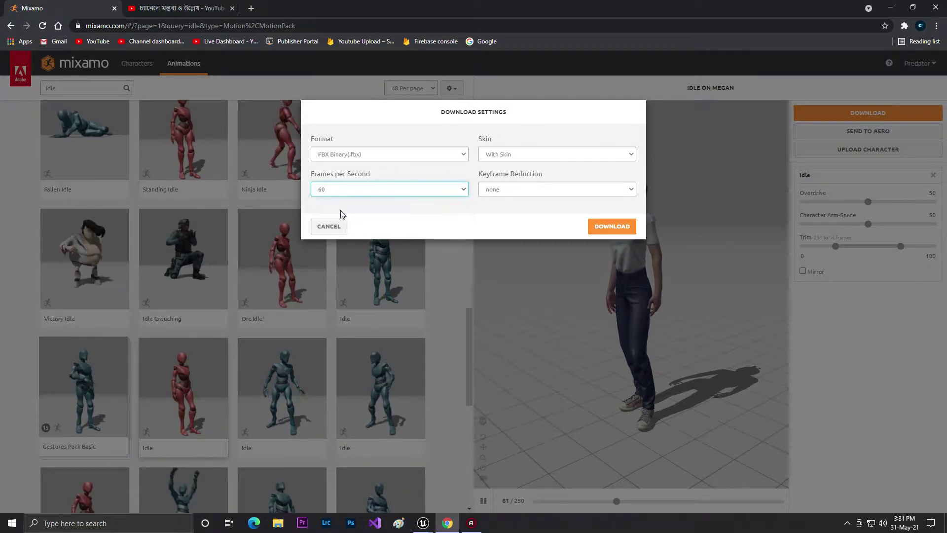
pyautogui.click(343, 158)
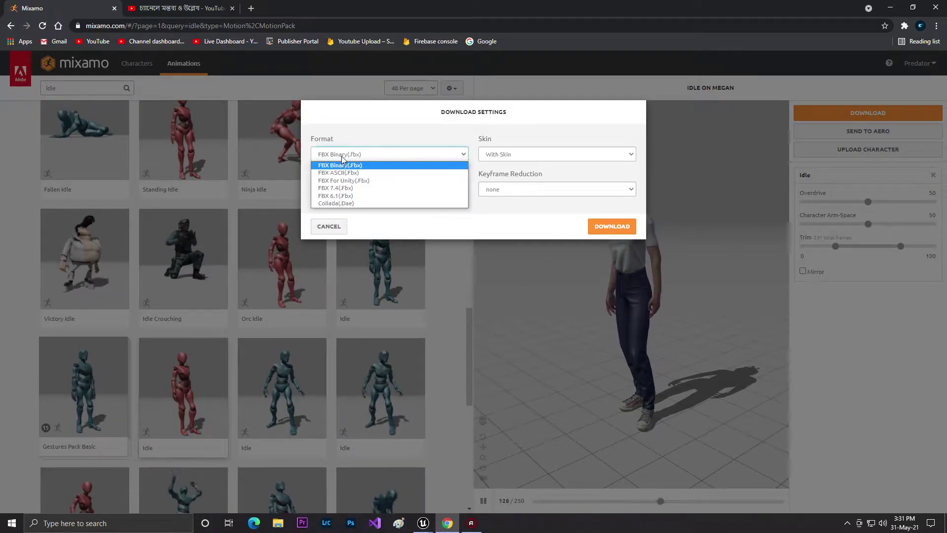
pyautogui.click(370, 166)
pyautogui.click(528, 155)
pyautogui.click(493, 166)
pyautogui.click(502, 194)
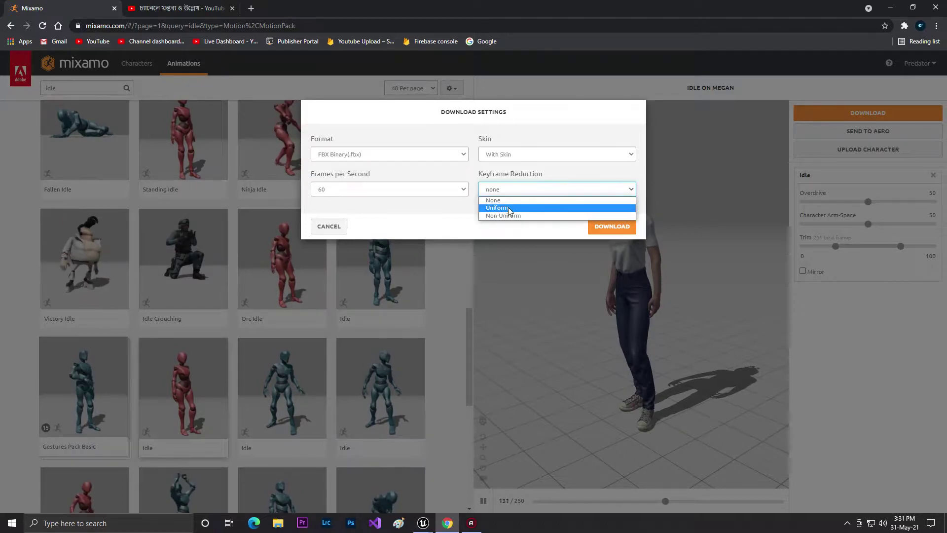
pyautogui.click(510, 208)
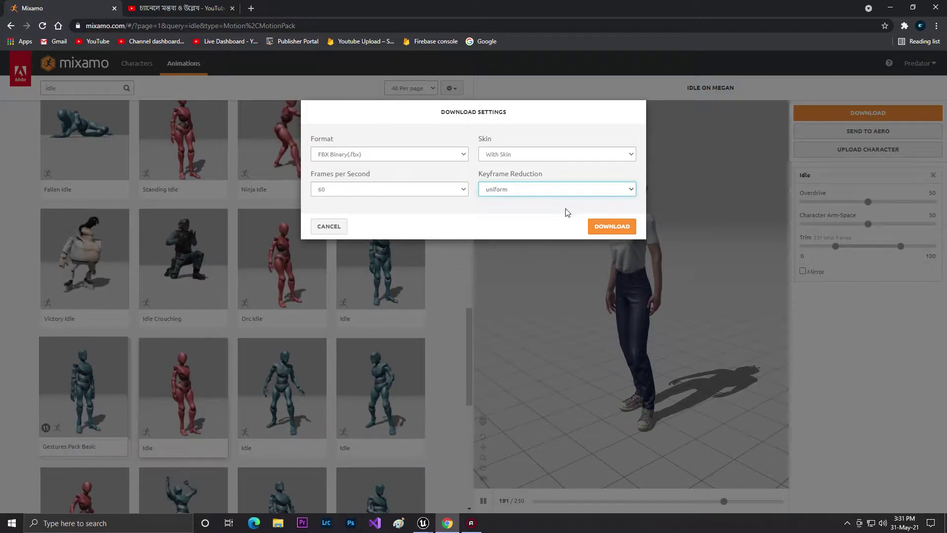
pyautogui.click(608, 228)
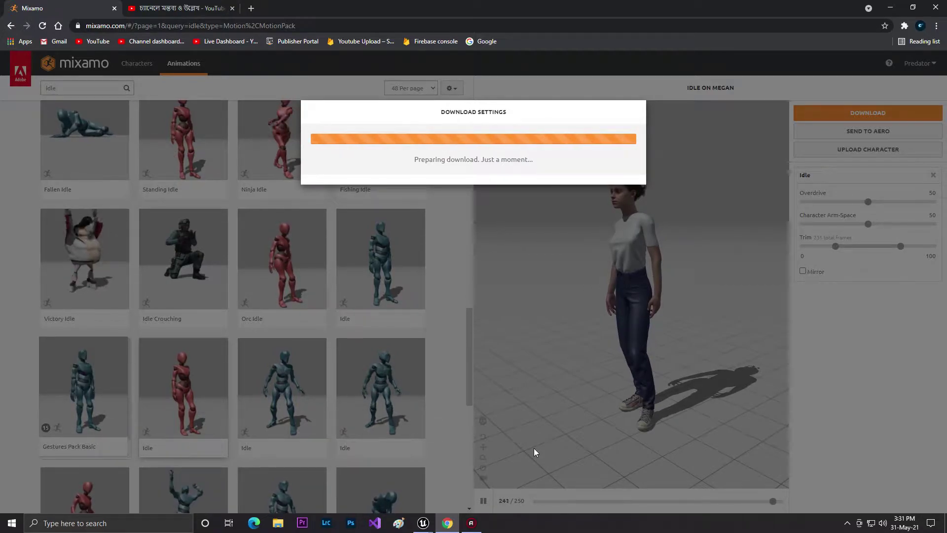
# Check the progress of the Idle.fbx download in the browser, and return to MyProject in Unreal Editor
pyautogui.moveTo(421, 522)
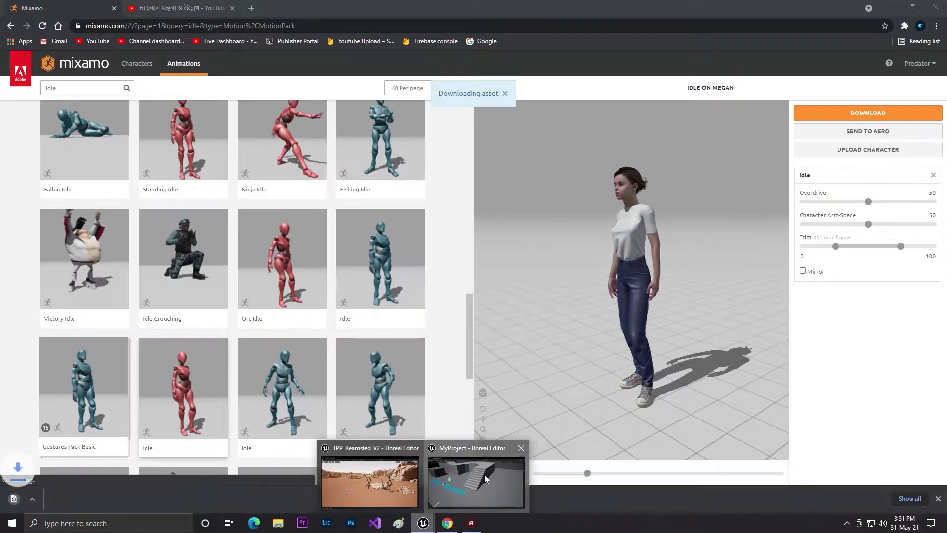
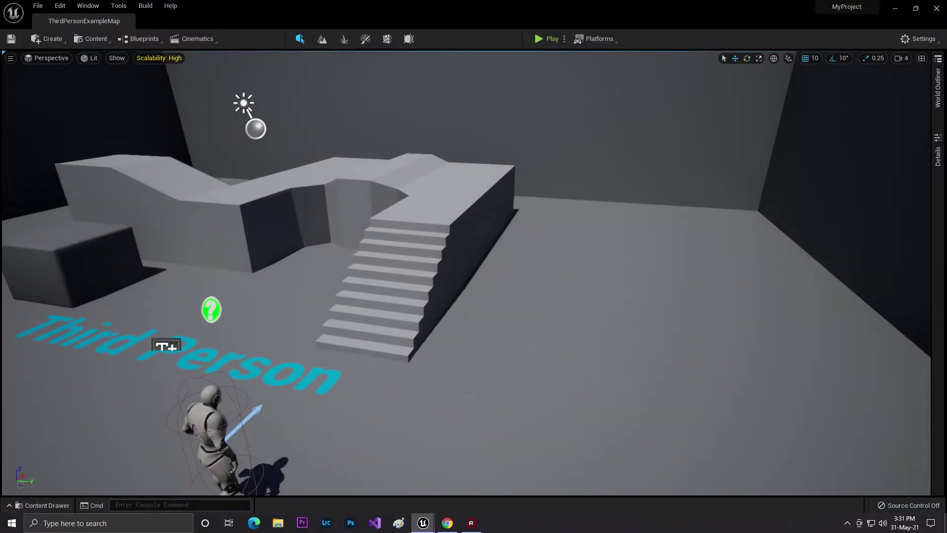
pyautogui.click(445, 523)
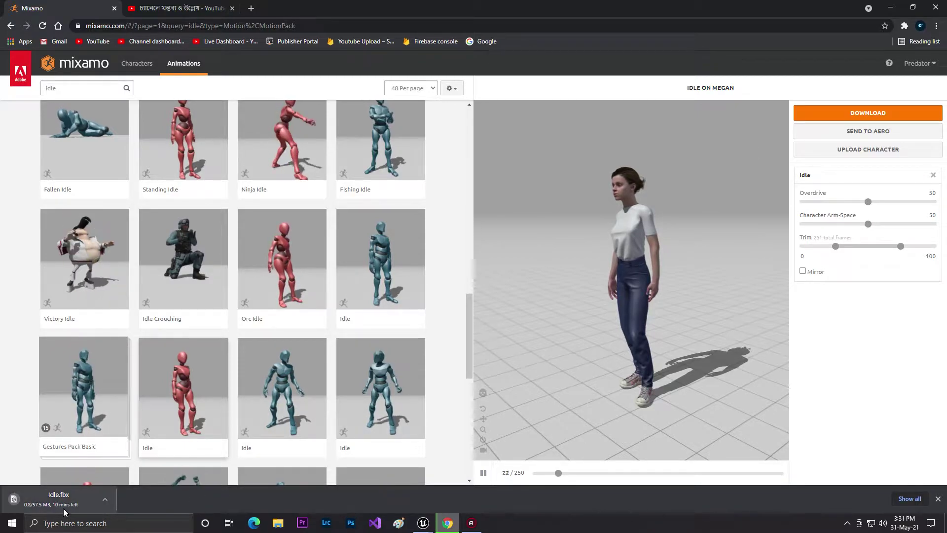
pyautogui.moveTo(423, 523)
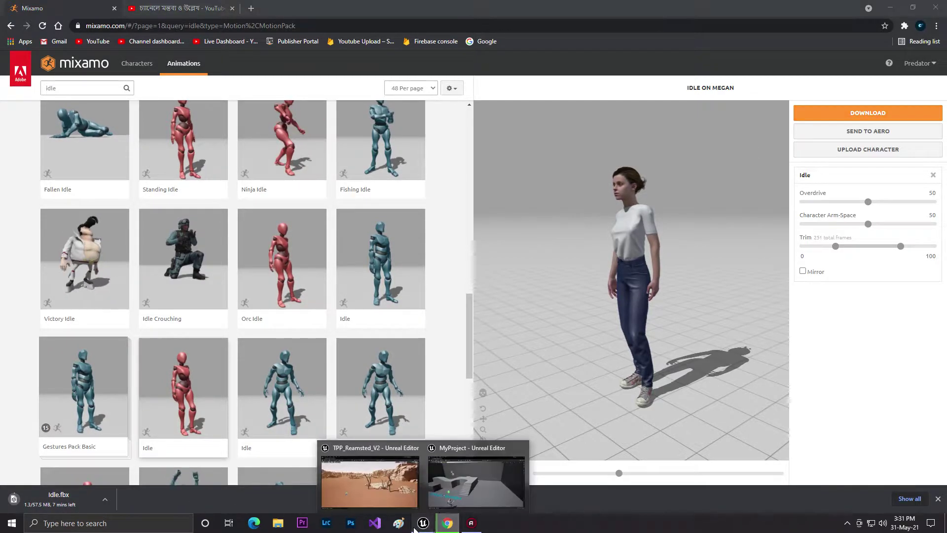
pyautogui.click(490, 445)
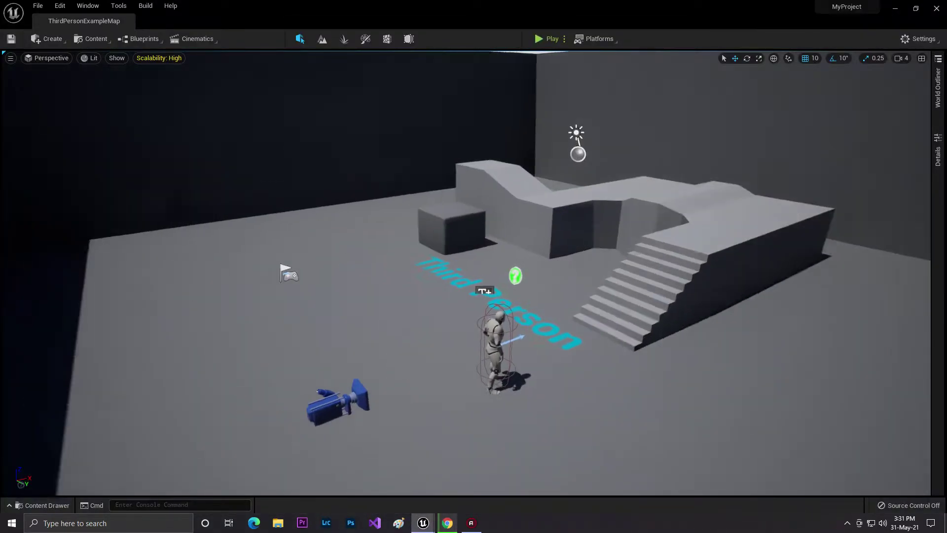
# Open UE4_Mannequin_Skeleton from the Mannequin > Character > Mesh folder in its skeleton editor
pyautogui.moveTo(473, 276); pyautogui.dragTo(424, 286, button='right')
pyautogui.moveTo(462, 255); pyautogui.dragTo(465, 283, button='right')
pyautogui.click(419, 292)
pyautogui.hotkey('ctrl', 'space')
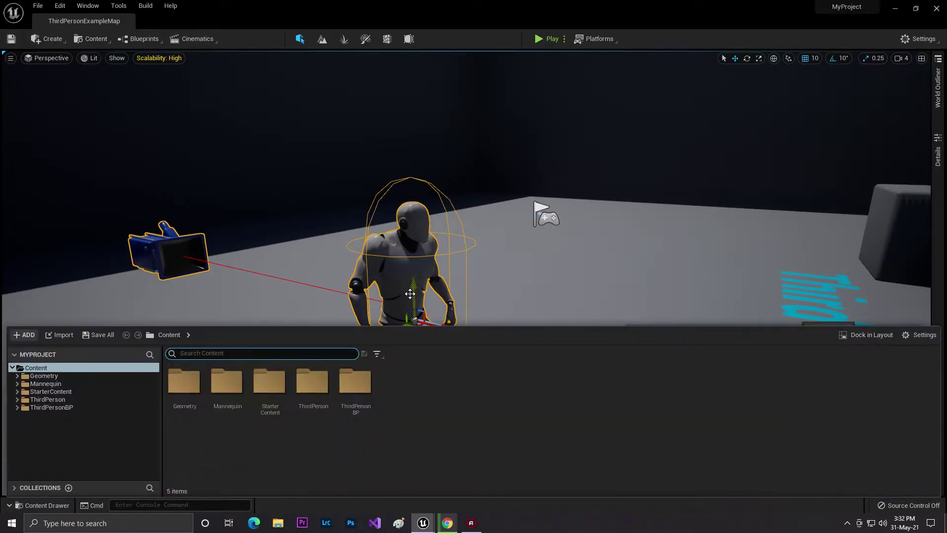
pyautogui.doubleClick(227, 386)
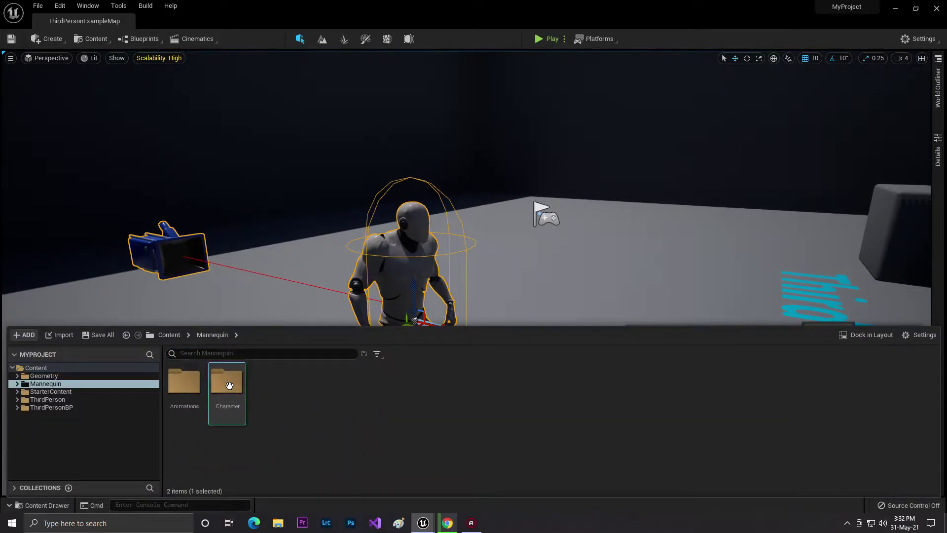
pyautogui.doubleClick(229, 385)
pyautogui.doubleClick(228, 384)
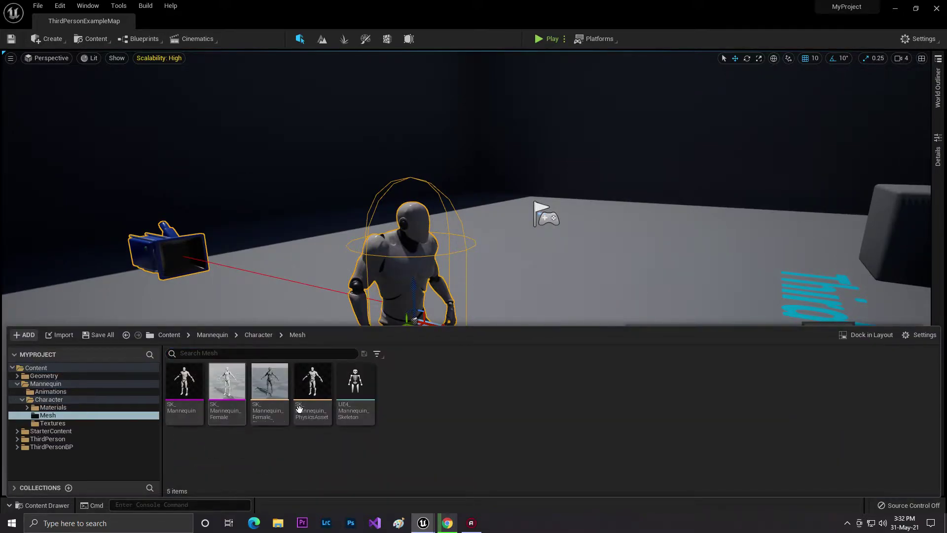
pyautogui.doubleClick(357, 389)
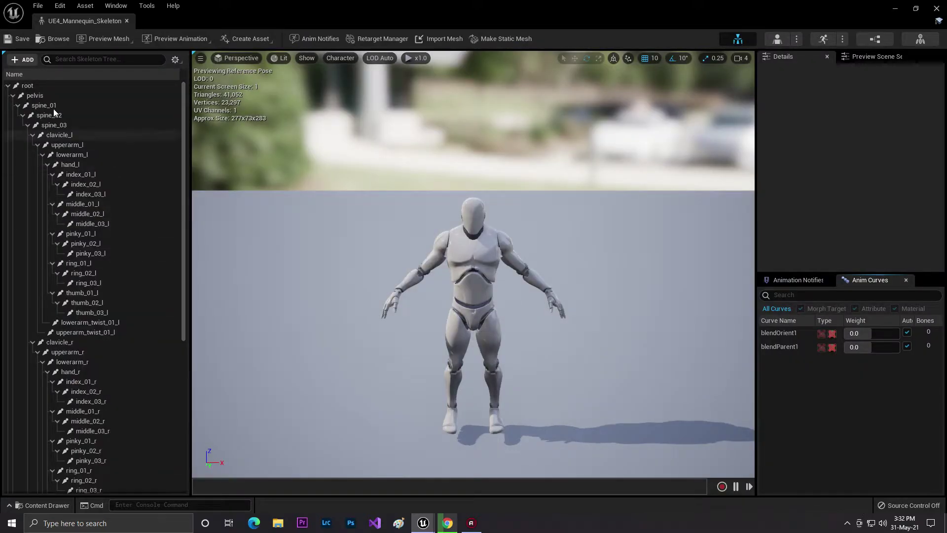
# Inspect the spine_01, upperarm_l and lowerarm_l bones of the mannequin skeleton
pyautogui.click(26, 109)
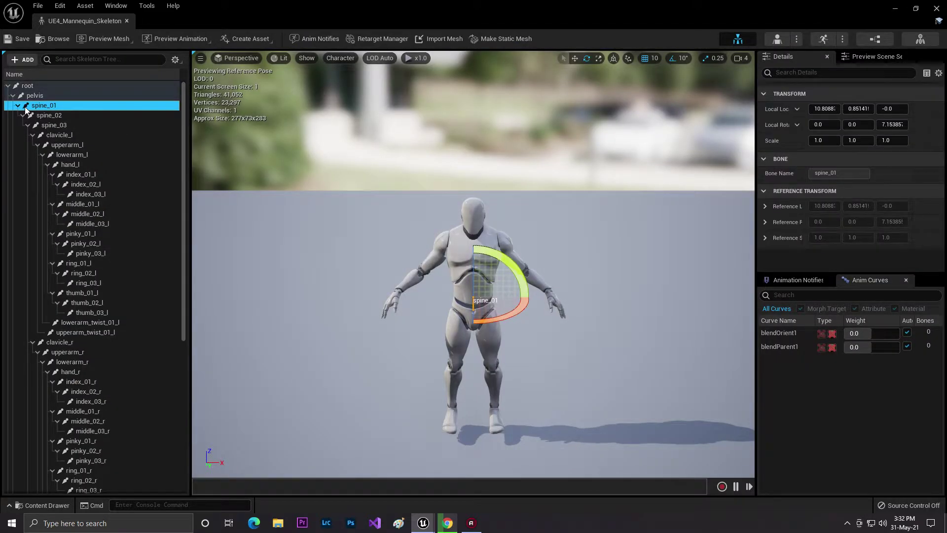
pyautogui.click(74, 145)
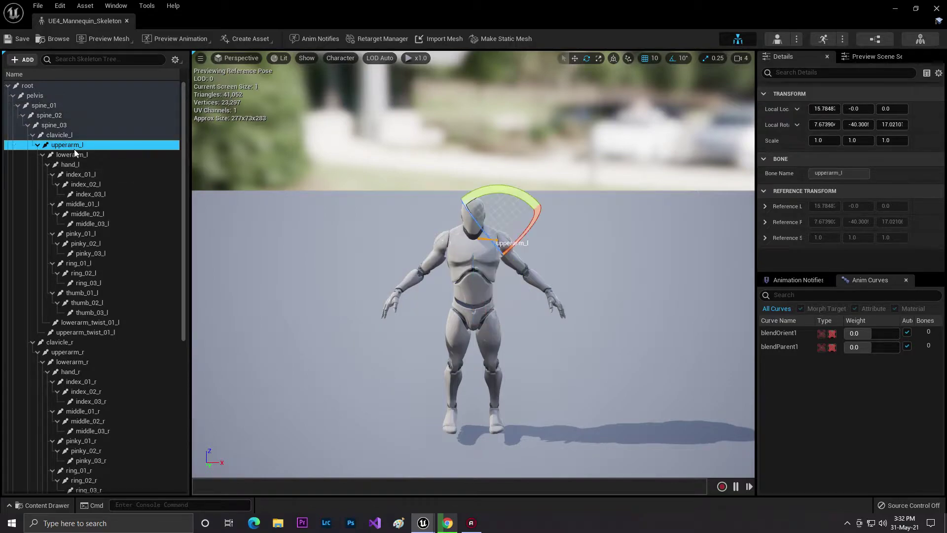
pyautogui.click(79, 155)
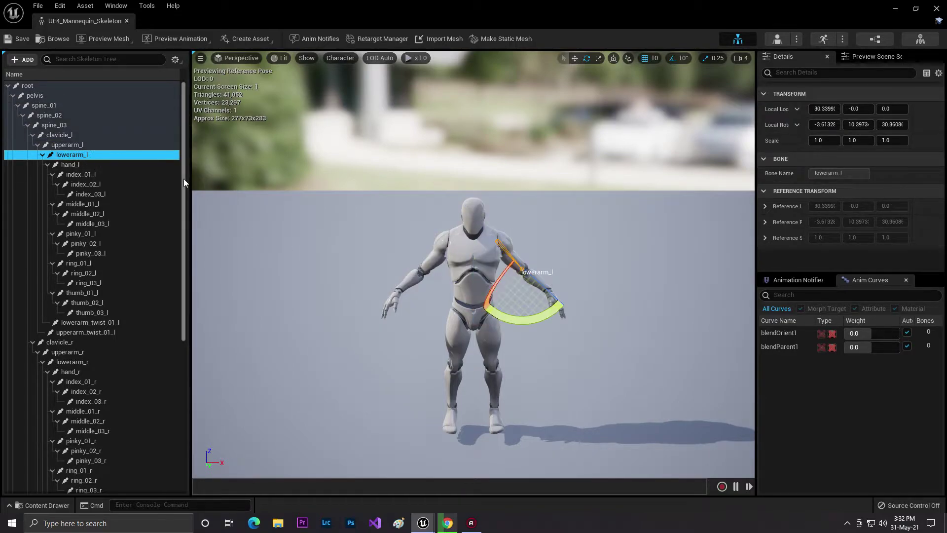
pyautogui.moveTo(594, 153); pyautogui.dragTo(577, 163, button='right')
pyautogui.press('w')
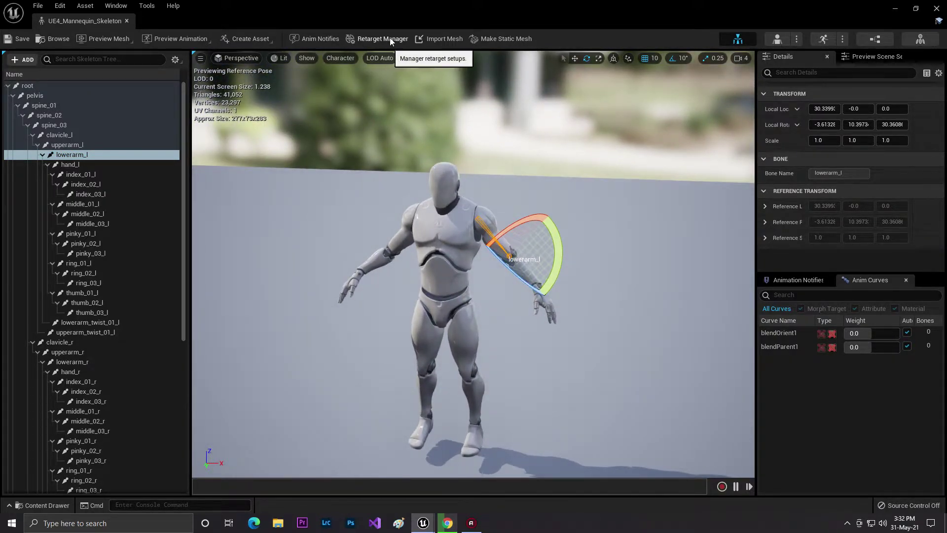
# Assign the Humanoid rig to the mannequin skeleton in Retarget Manager with auto-mapped bones, save the skeleton and close its editor
pyautogui.click(377, 40)
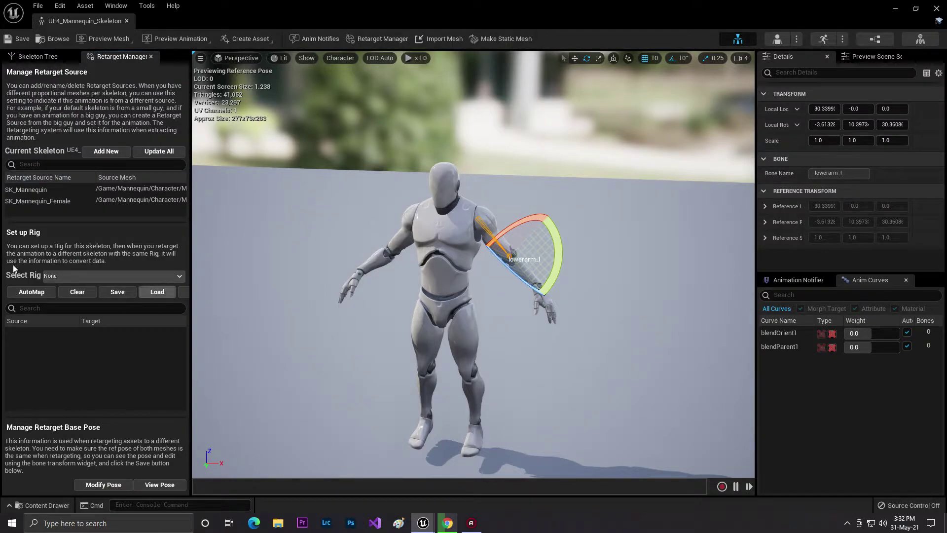
pyautogui.click(76, 275)
pyautogui.click(61, 301)
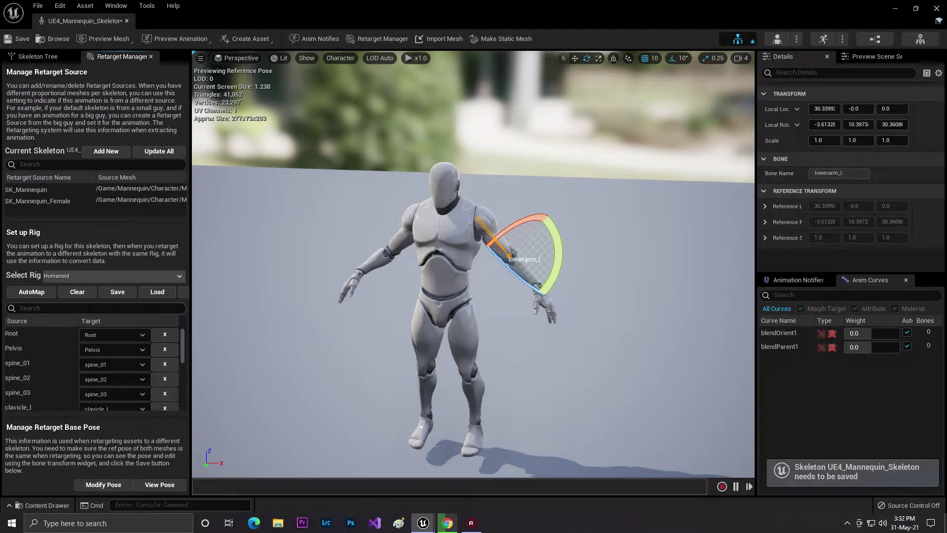
pyautogui.click(32, 292)
pyautogui.moveTo(392, 186); pyautogui.dragTo(451, 157, button='right')
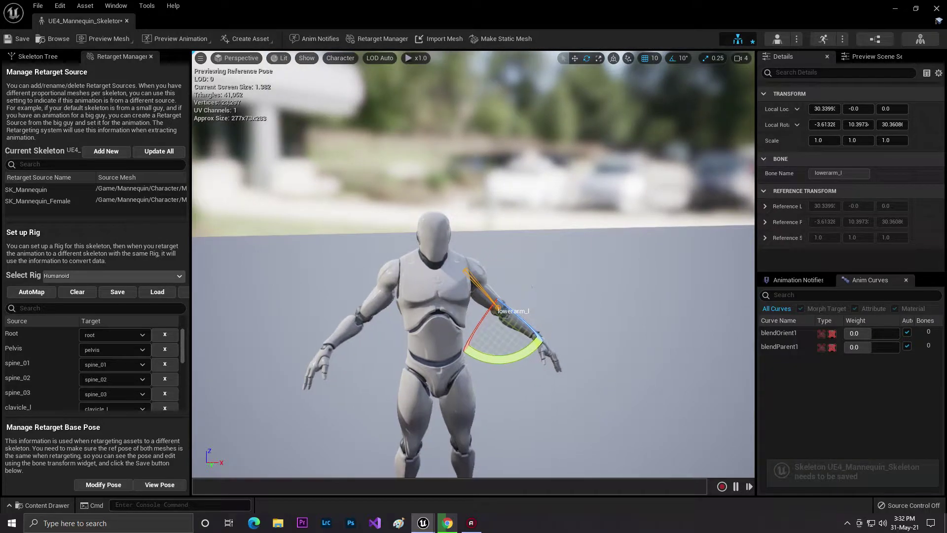
pyautogui.moveTo(351, 202); pyautogui.dragTo(370, 210, button='right')
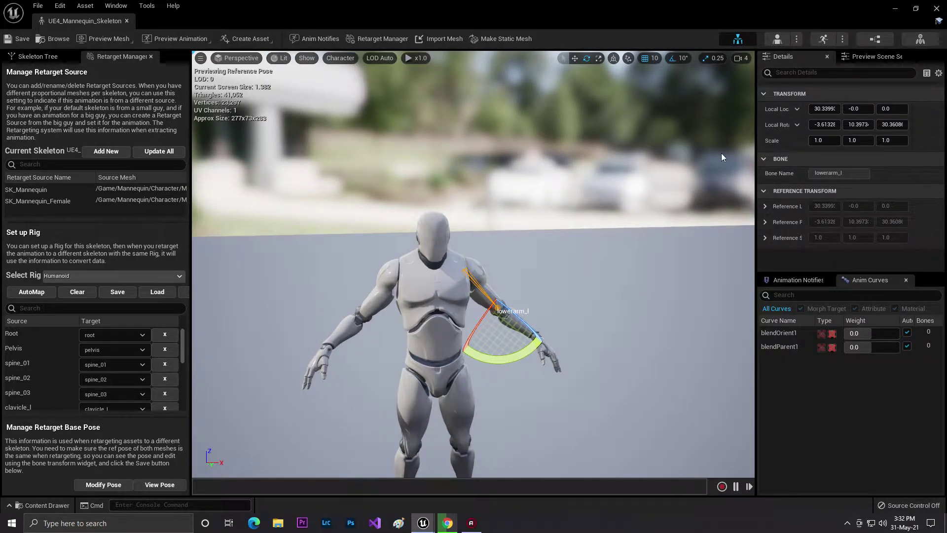
pyautogui.click(937, 8)
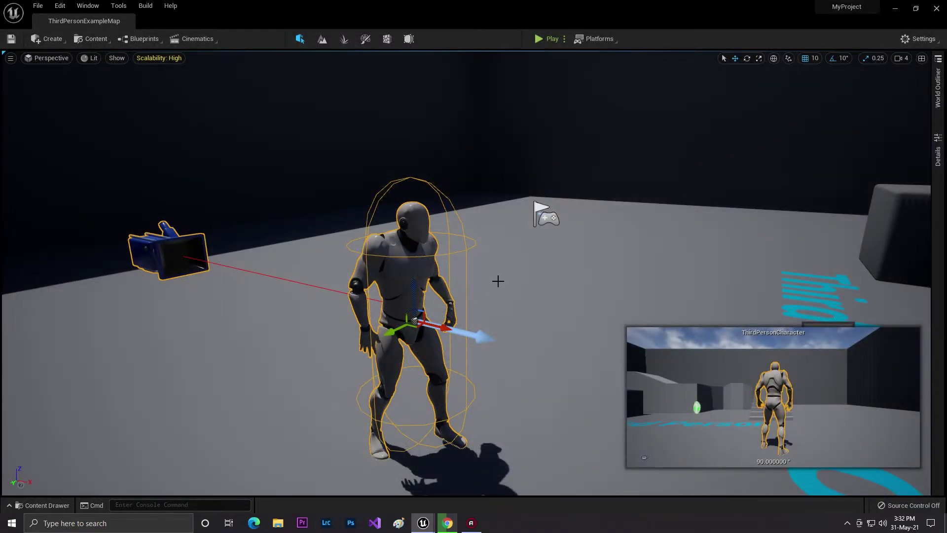
# Examine the skeleton retargeting options for the first asset in the Mannequin Animations folder, and close them without retargeting
pyautogui.hotkey('ctrl', 'space')
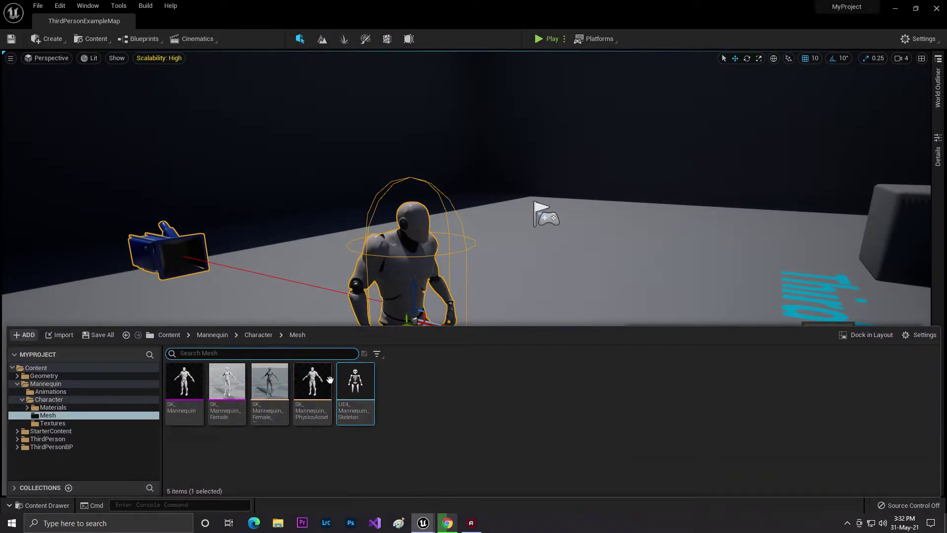
pyautogui.moveTo(362, 390)
pyautogui.click(50, 392)
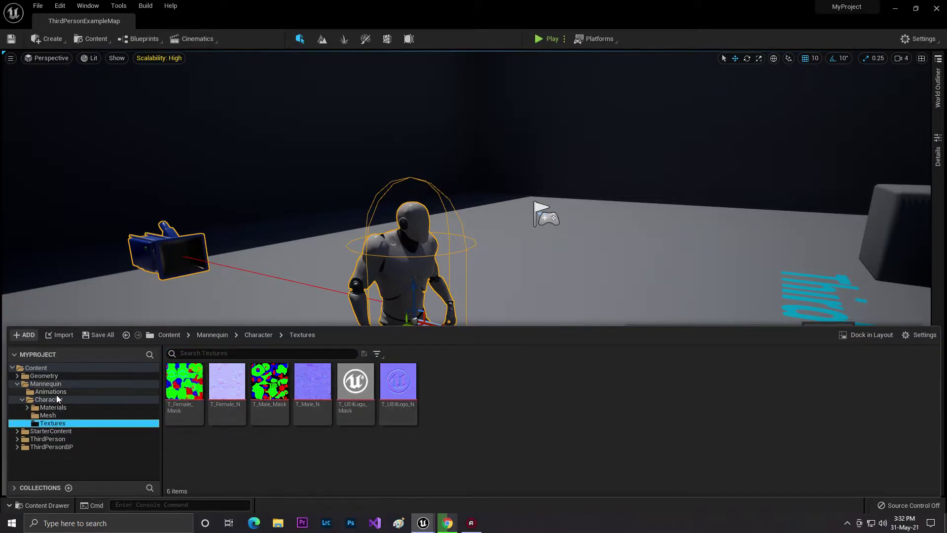
pyautogui.rightClick(183, 385)
pyautogui.moveTo(240, 170)
pyautogui.click(362, 169)
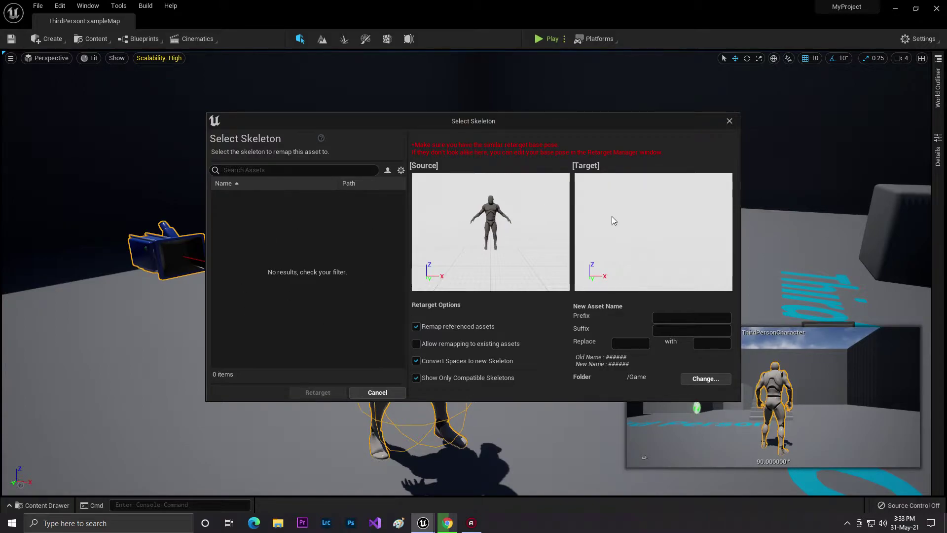
pyautogui.click(729, 121)
# Check the Idle.fbx download progress on the Mixamo page in the browser, and return to MyProject in Unreal Editor
pyautogui.moveTo(618, 313); pyautogui.dragTo(619, 313, button='right')
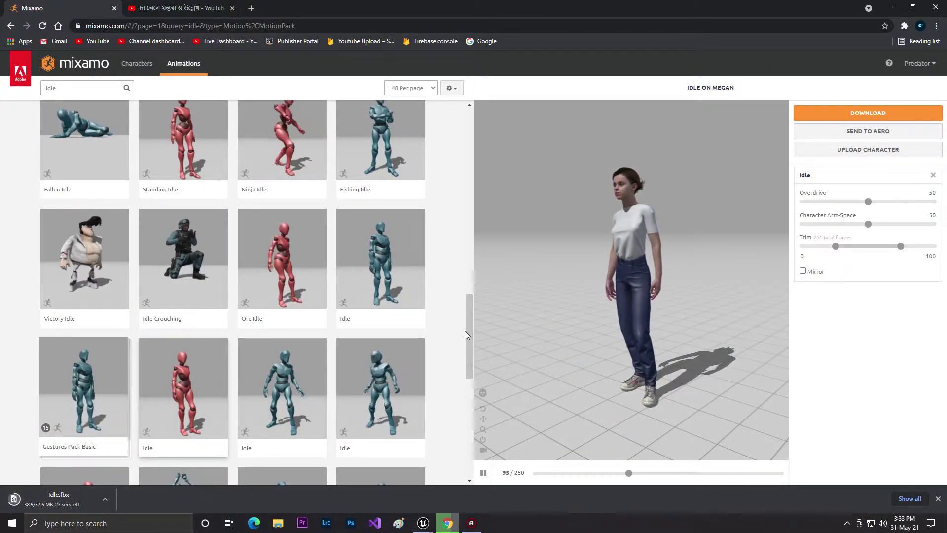
pyautogui.moveTo(739, 242); pyautogui.dragTo(605, 272)
pyautogui.moveTo(468, 336); pyautogui.dragTo(472, 247)
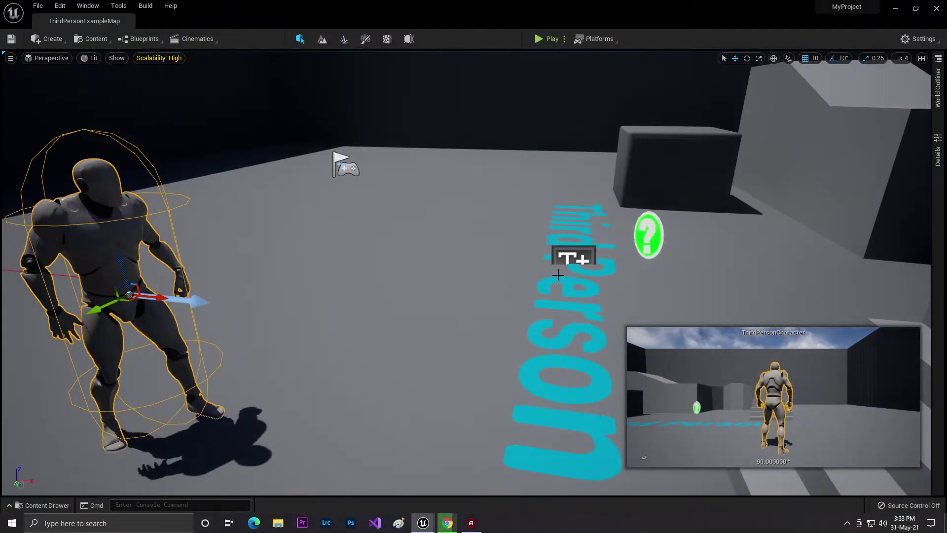
pyautogui.moveTo(561, 245); pyautogui.dragTo(538, 267, button='right')
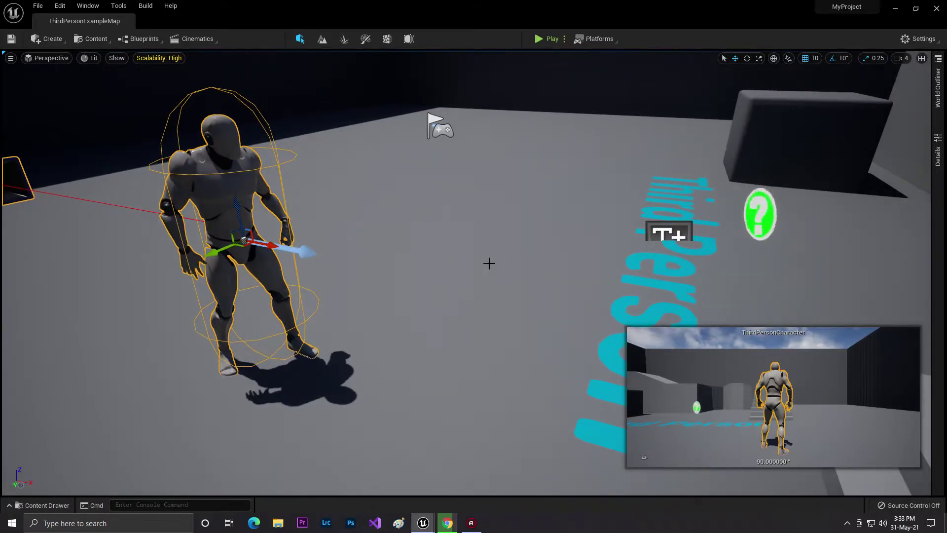
pyautogui.moveTo(425, 232); pyautogui.dragTo(251, 154, button='right')
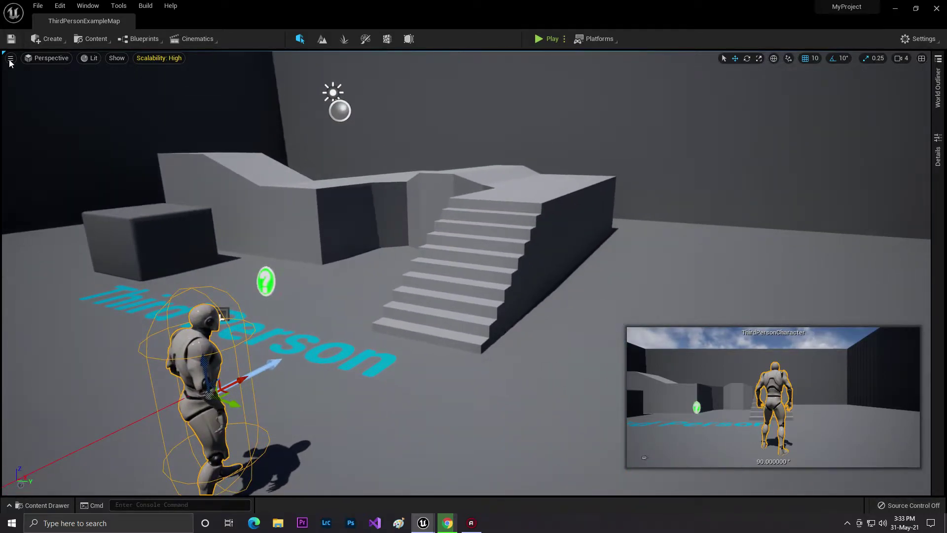
# Show the FPS counter in the level viewport to check the frame rate, and hide it again
pyautogui.click(10, 59)
pyautogui.click(20, 100)
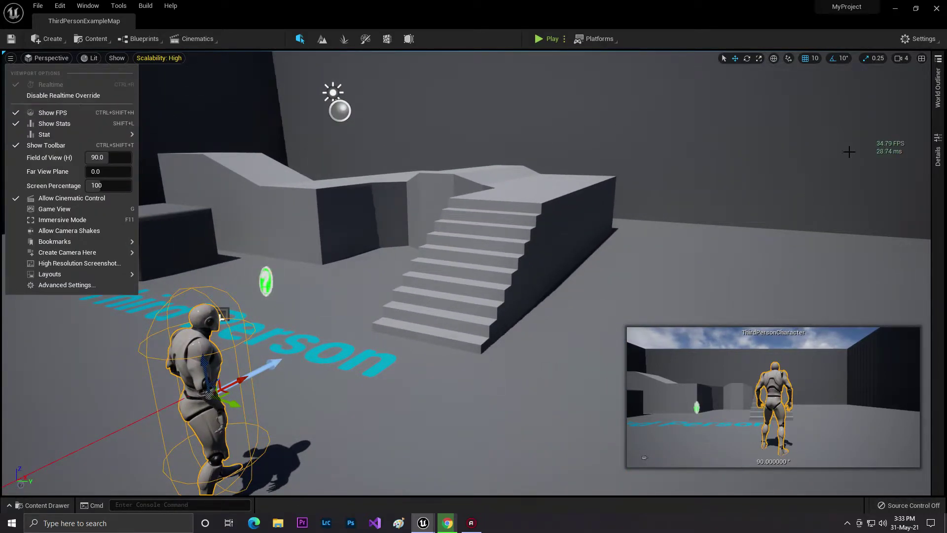
pyautogui.moveTo(841, 137)
pyautogui.mouseDown(button='right')
pyautogui.moveTo(595, 57)
pyautogui.moveTo(837, 142)
pyautogui.mouseUp(button='right')
pyautogui.press('f')
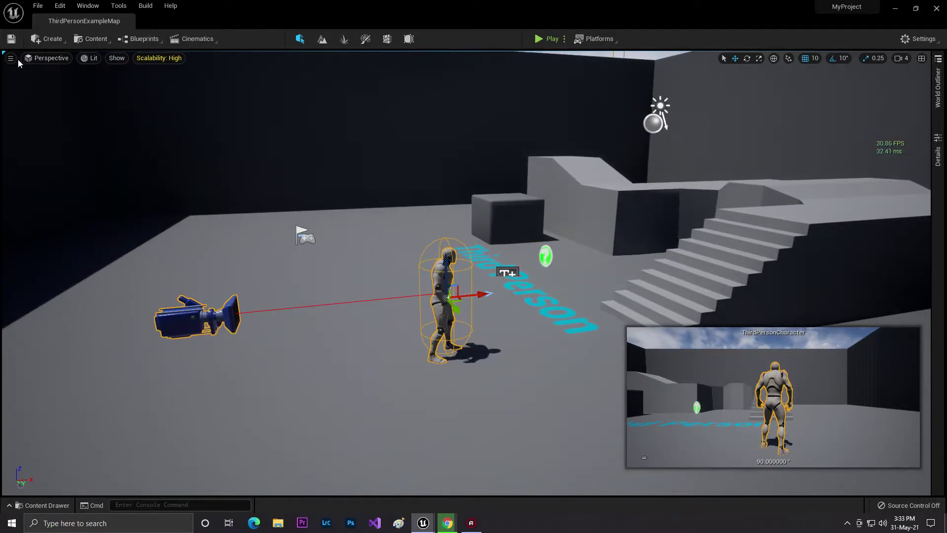
pyautogui.click(10, 58)
pyautogui.click(12, 117)
pyautogui.moveTo(169, 138); pyautogui.dragTo(73, 134, button='right')
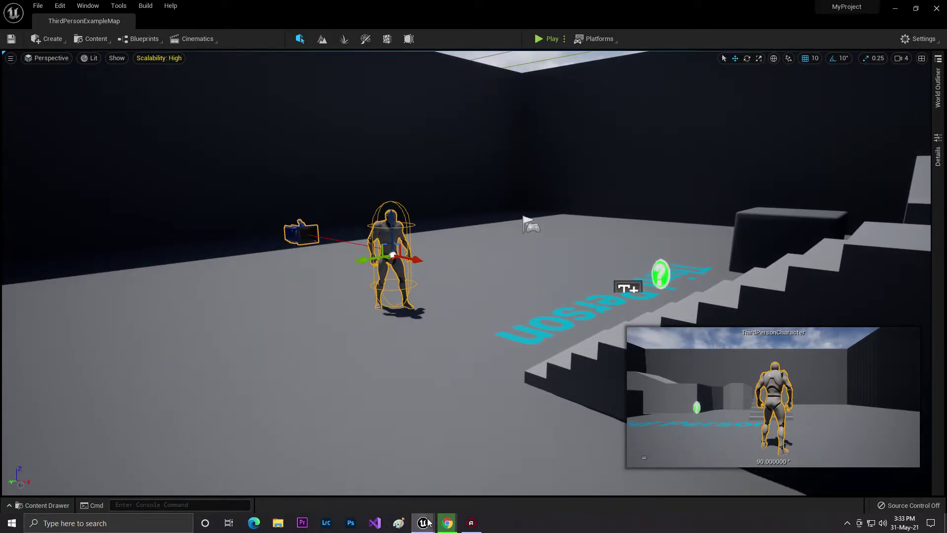
# Switch to the TPP_Reamsted_V2 project and check the viewport frame rate with Show FPS while moving around the rocks
pyautogui.moveTo(428, 521)
pyautogui.click(366, 457)
pyautogui.moveTo(590, 215); pyautogui.dragTo(679, 211, button='right')
pyautogui.press('w')
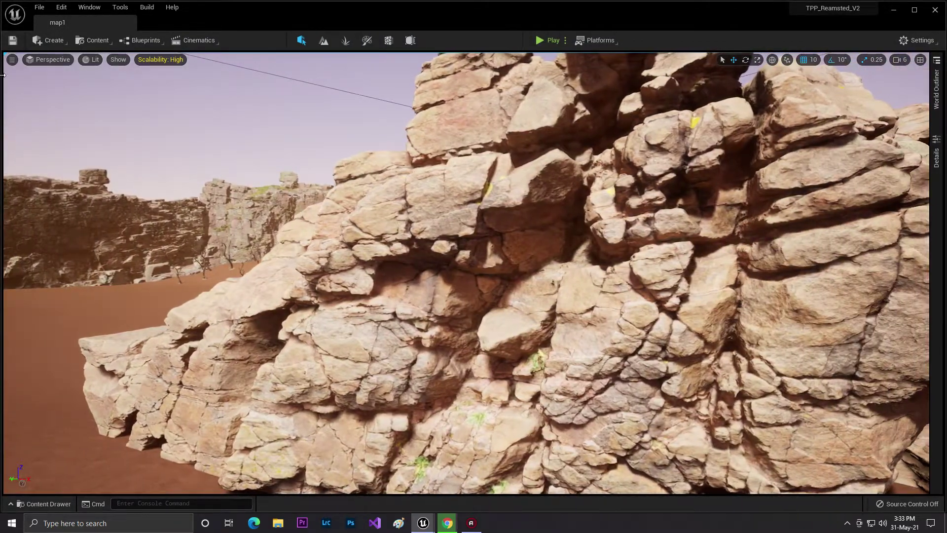
pyautogui.click(13, 60)
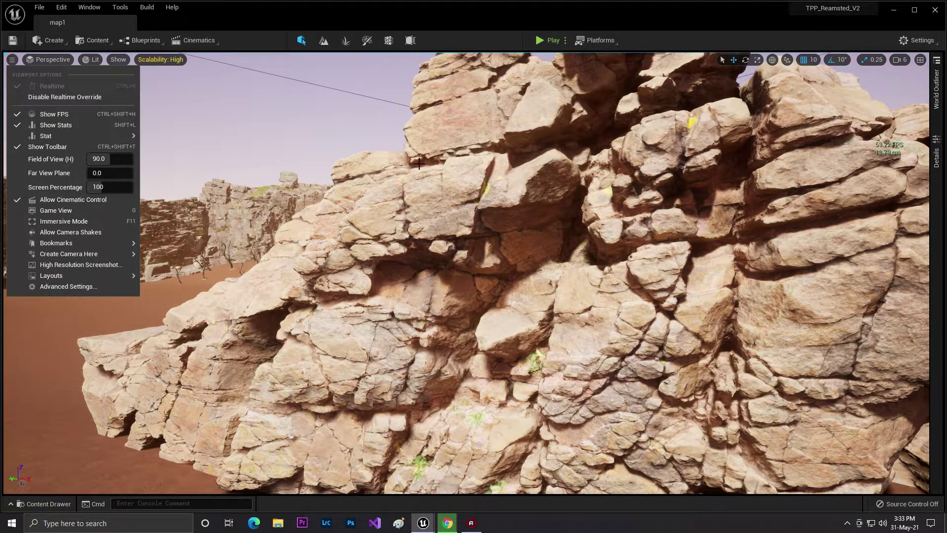
pyautogui.moveTo(847, 156); pyautogui.dragTo(877, 2, button='right')
pyautogui.press('s')
pyautogui.press('w')
pyautogui.press('s')
pyautogui.press('w')
pyautogui.press('s')
pyautogui.press('w')
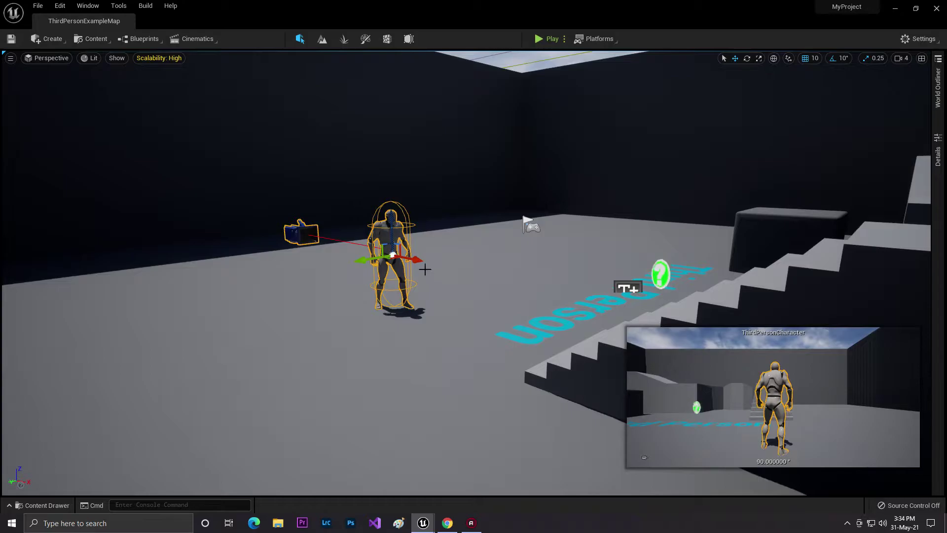
# Back in MyProject, view the level from another angle and check in the browser whether Idle.fbx has finished downloading
pyautogui.press('a')
pyautogui.moveTo(473, 267); pyautogui.dragTo(557, 286, button='right')
pyautogui.press('d')
pyautogui.press('s')
pyautogui.press('a')
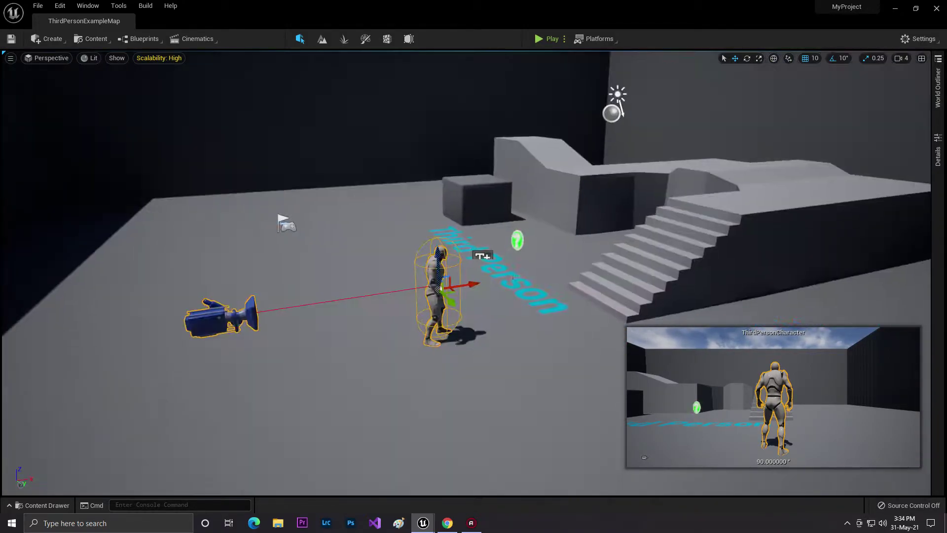
pyautogui.click(447, 522)
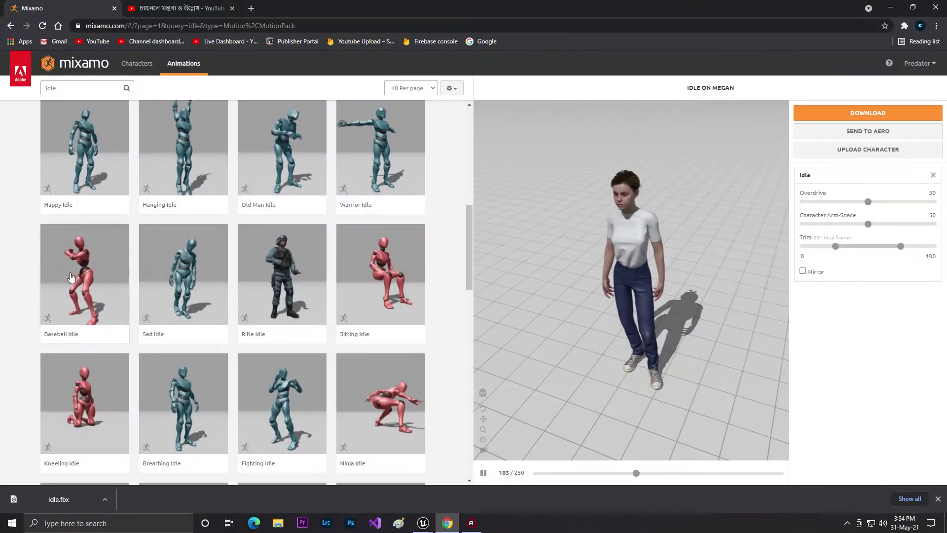
pyautogui.click(882, 10)
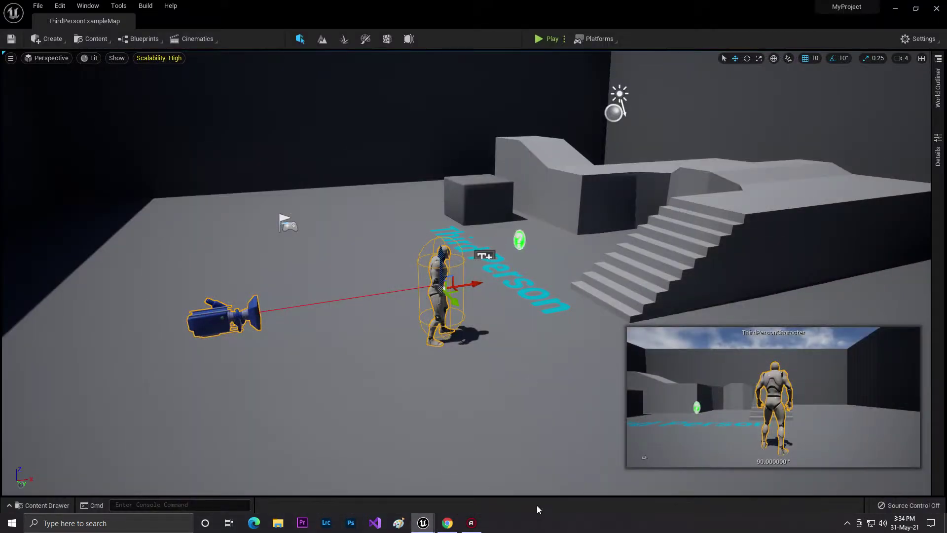
# Choose the downloaded Idle FBX file from the Downloads folder for import into the project's Content folder
pyautogui.hotkey('ctrl', 'space')
pyautogui.click(154, 337)
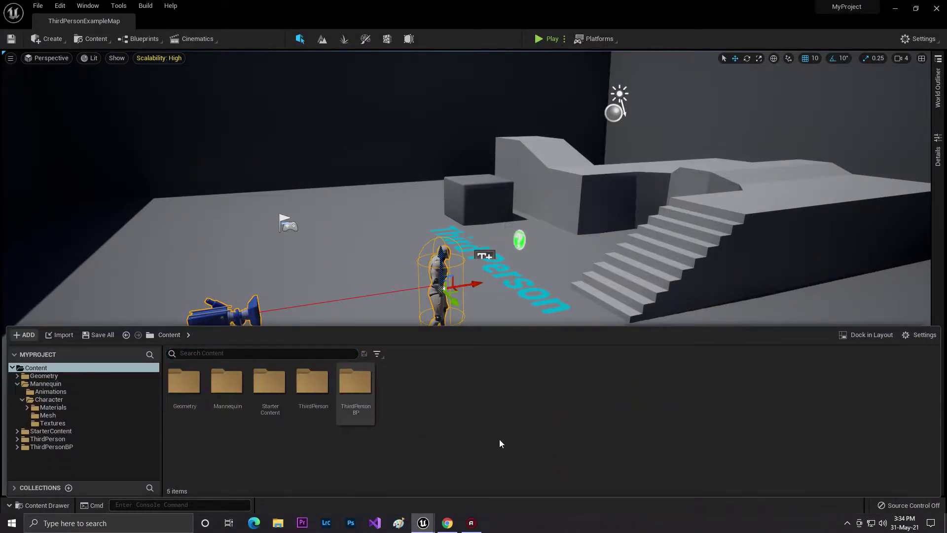
pyautogui.rightClick(454, 389)
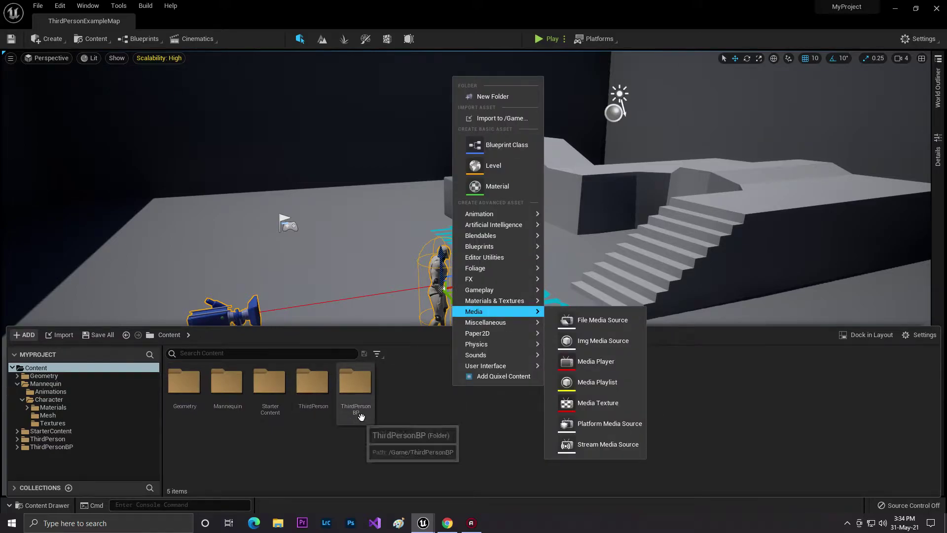
pyautogui.click(499, 120)
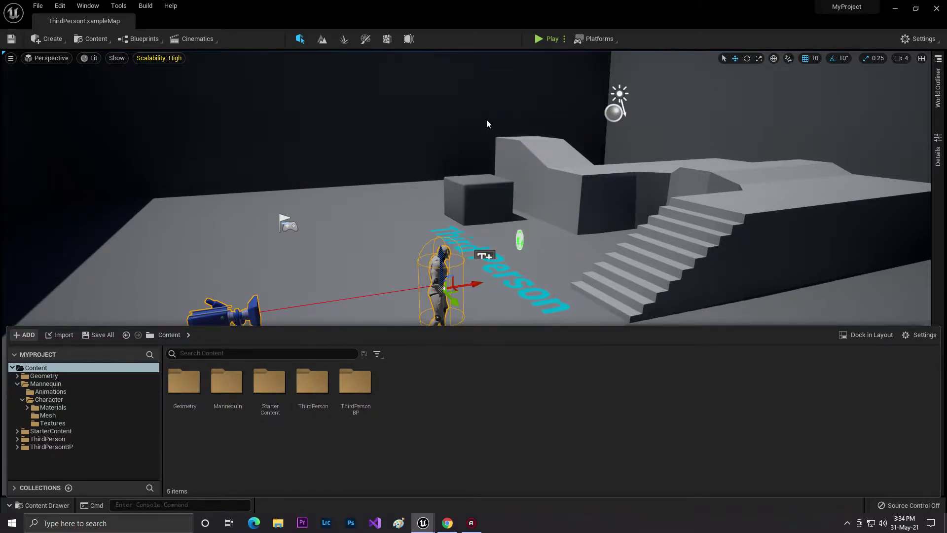
pyautogui.click(47, 132)
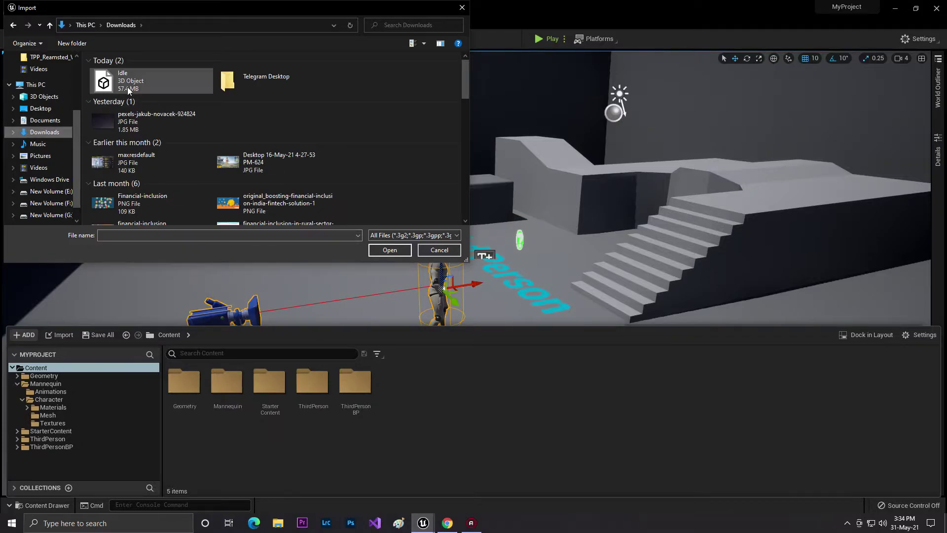
pyautogui.click(159, 87)
pyautogui.click(379, 250)
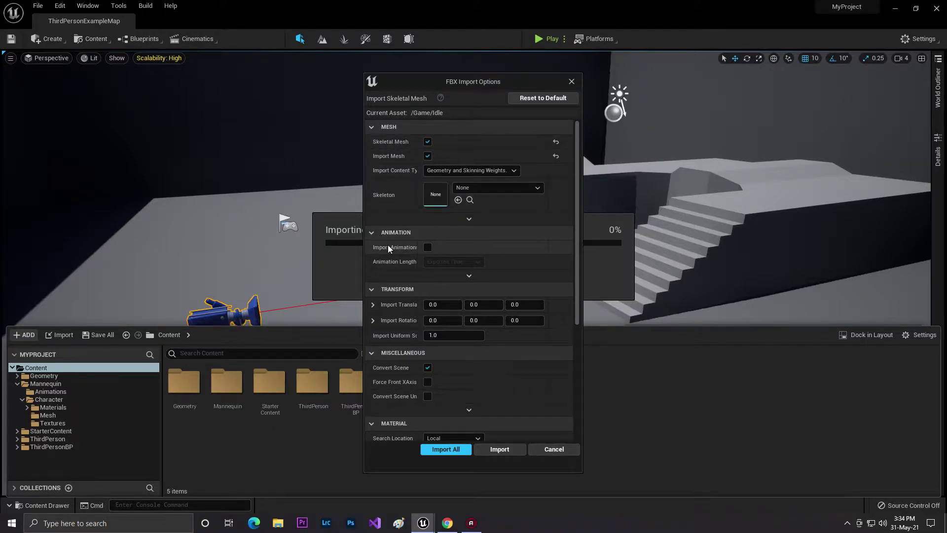
# Import the whole Idle FBX with Import Animations enabled, Animation Length set to Animated Time and material Search Location set to Local
pyautogui.click(427, 247)
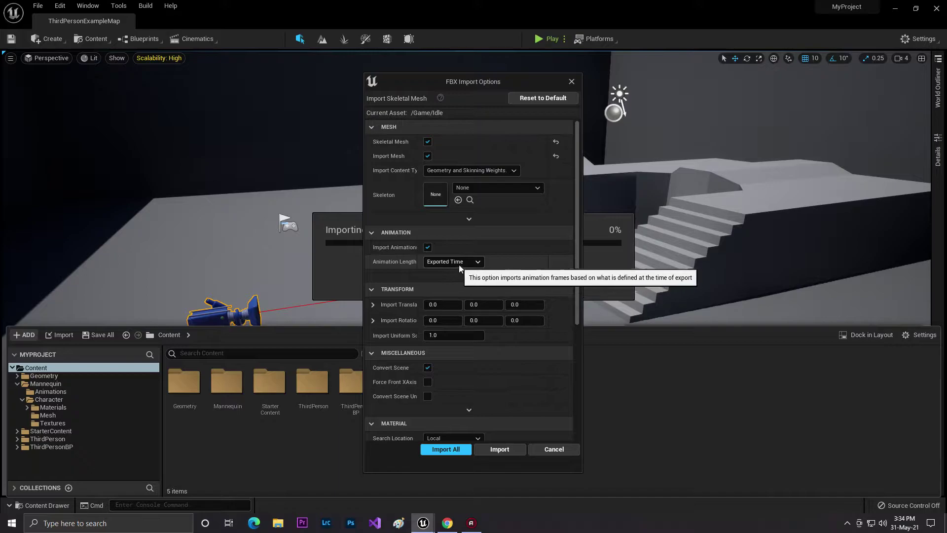
pyautogui.click(460, 264)
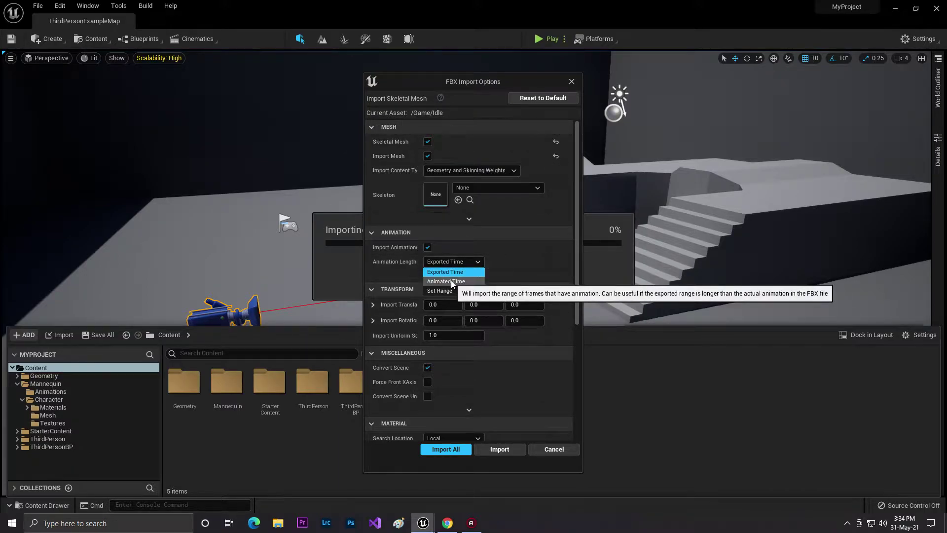
pyautogui.click(447, 272)
pyautogui.click(449, 261)
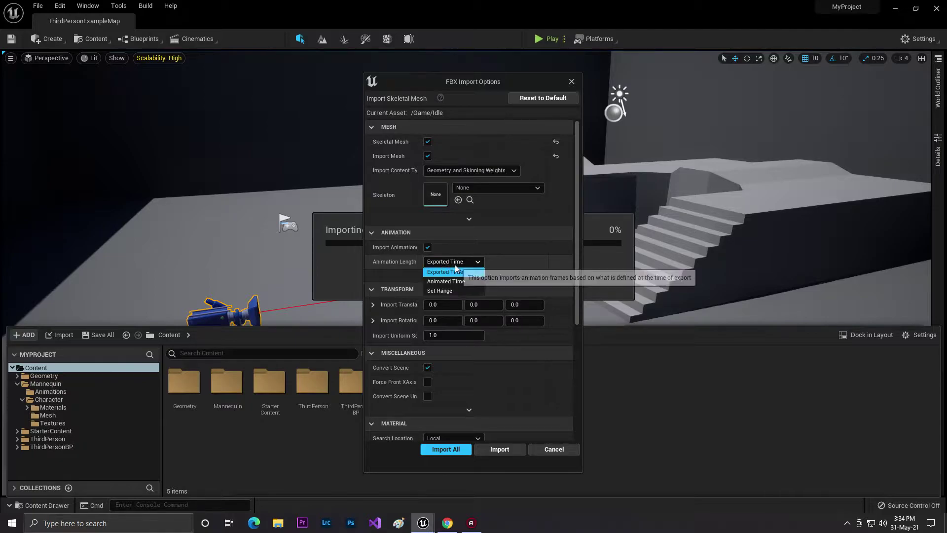
pyautogui.click(449, 281)
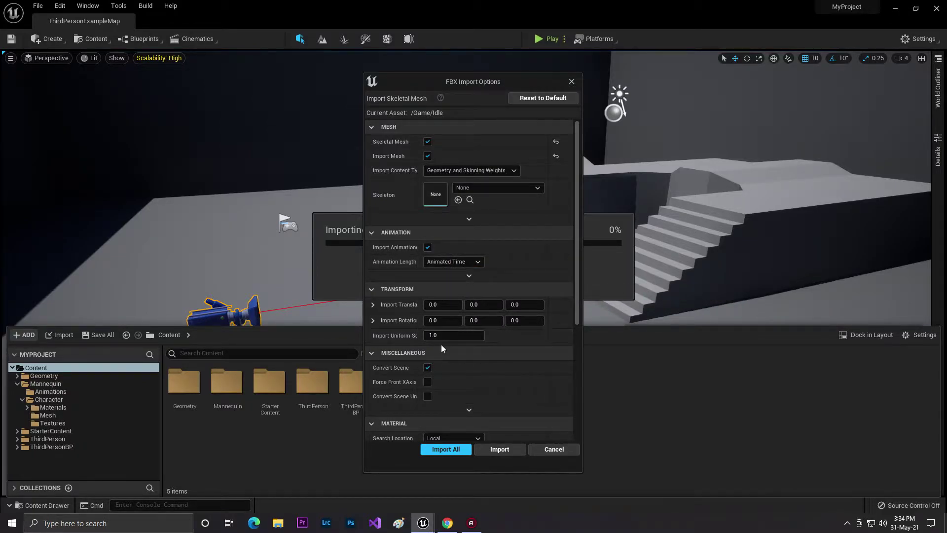
pyautogui.moveTo(575, 310); pyautogui.dragTo(586, 400)
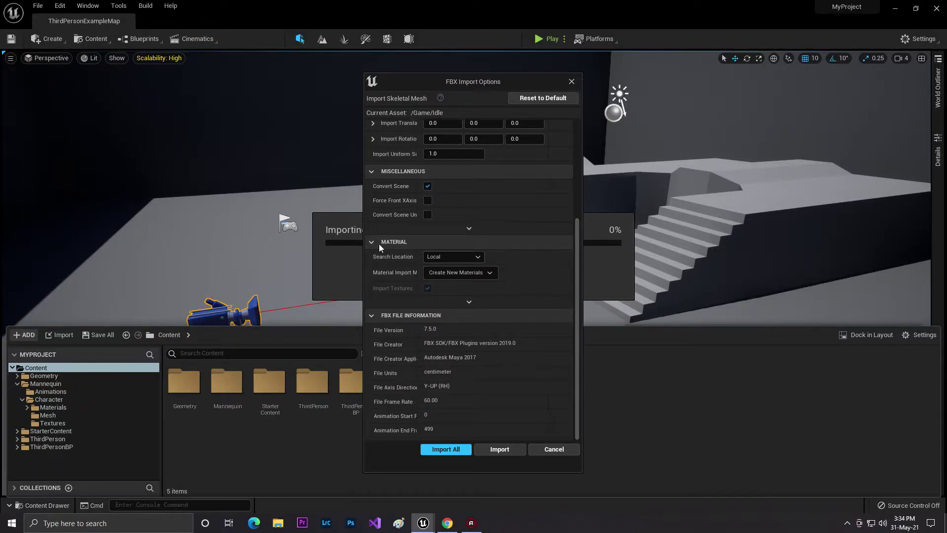
pyautogui.click(447, 257)
pyautogui.click(448, 267)
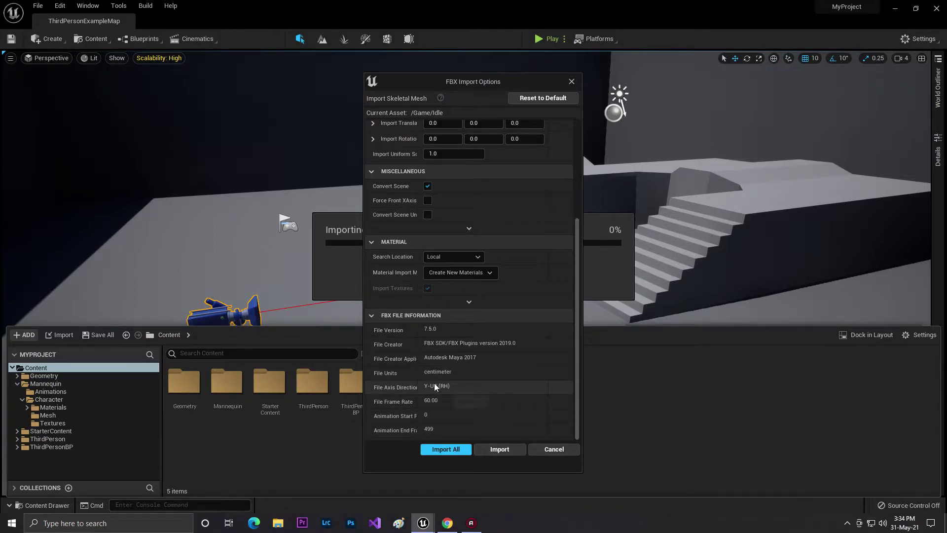
pyautogui.click(447, 449)
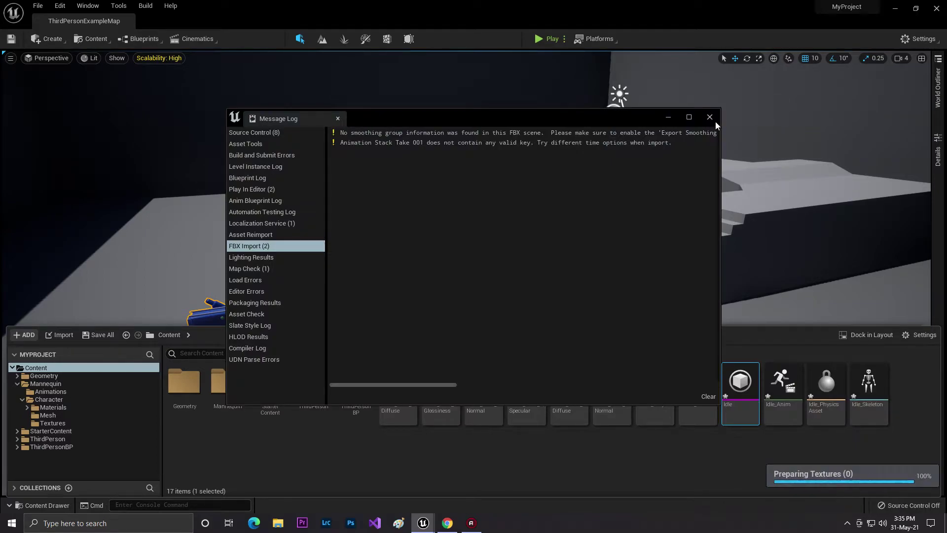
pyautogui.click(710, 118)
# Place the imported Idle skeletal mesh on the floor of the level in front of the ThirdPersonCharacter
pyautogui.moveTo(545, 264); pyautogui.dragTo(546, 263, button='right')
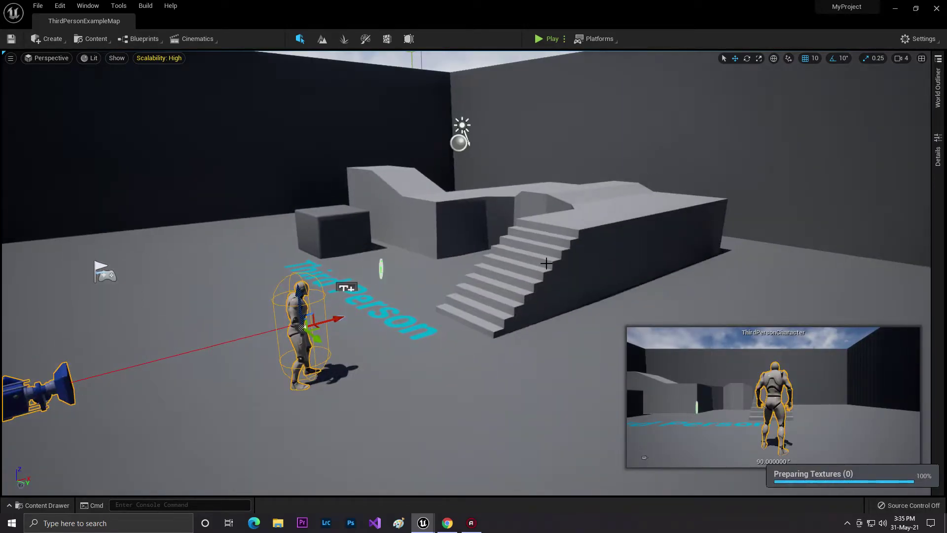
pyautogui.hotkey('ctrl', 'space')
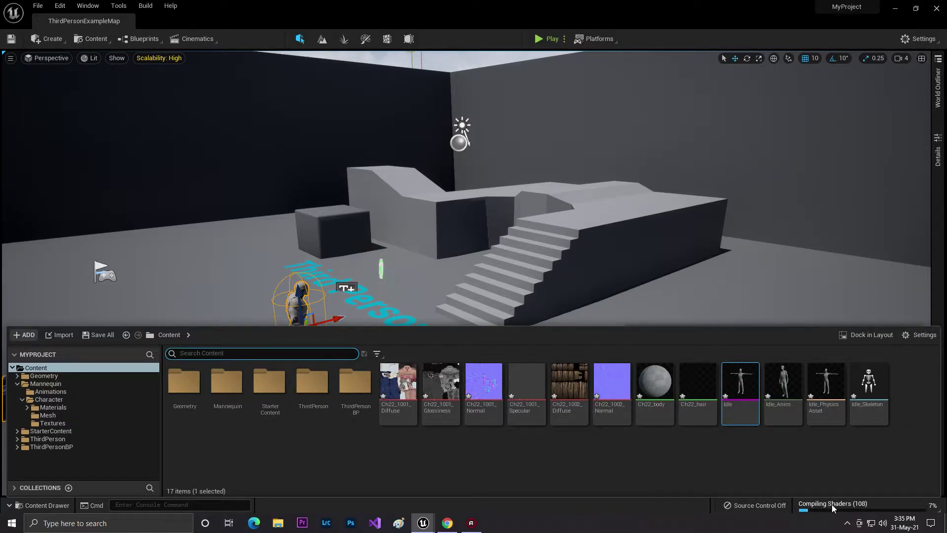
pyautogui.moveTo(783, 386)
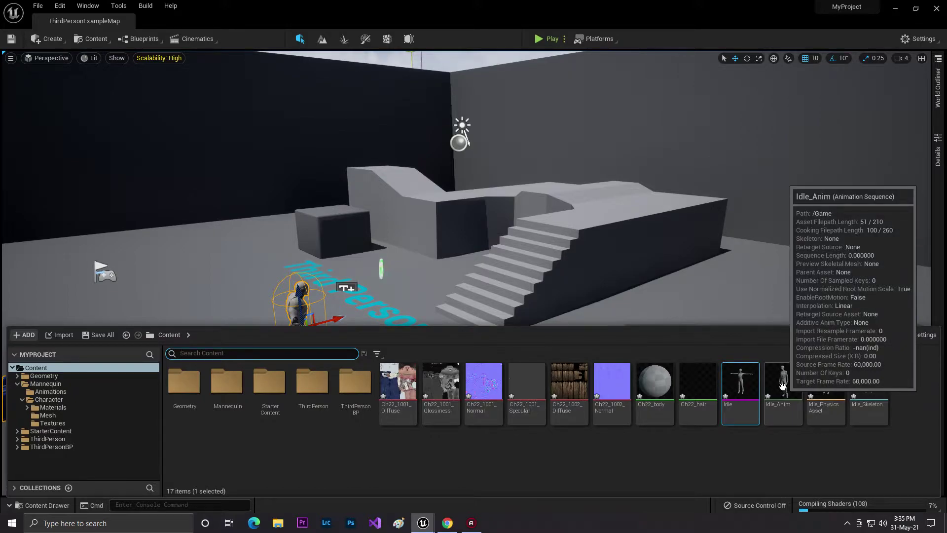
pyautogui.moveTo(827, 386)
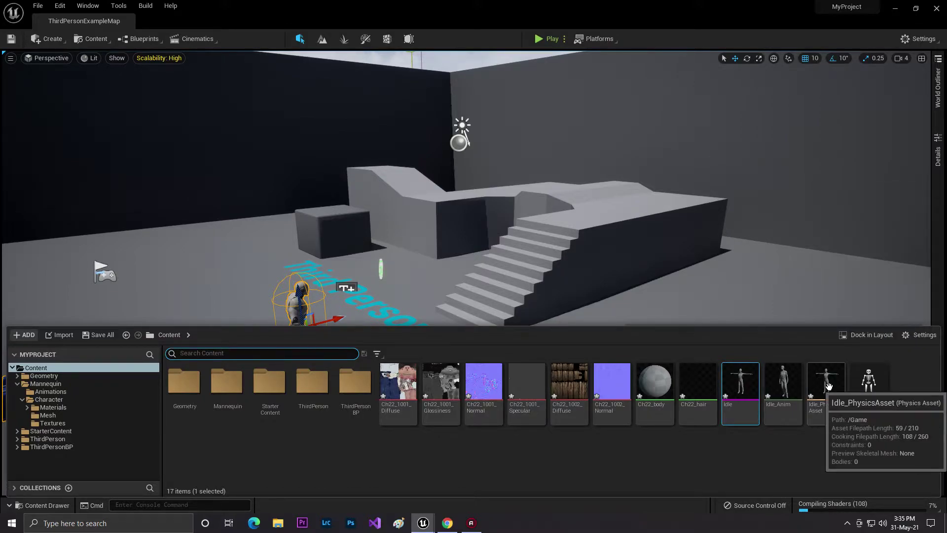
pyautogui.moveTo(880, 378)
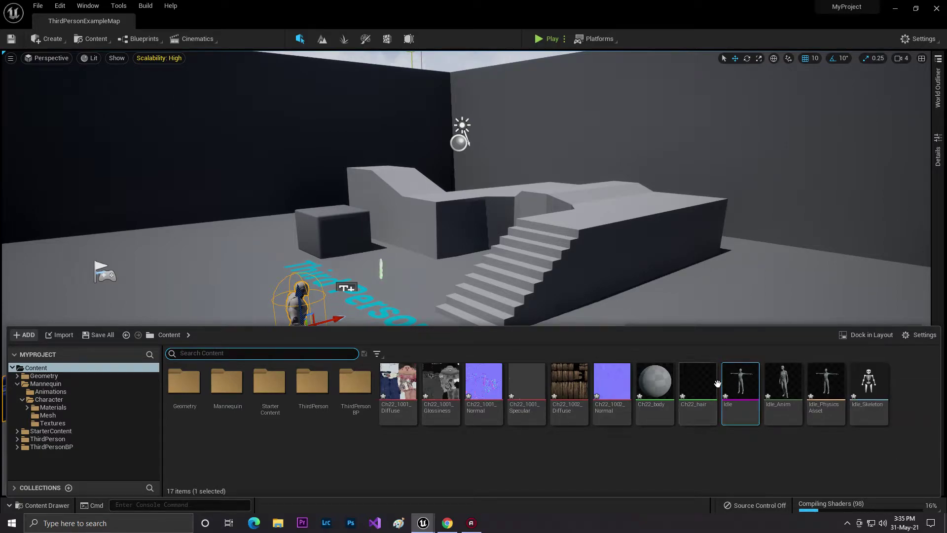
pyautogui.moveTo(739, 381)
pyautogui.moveTo(739, 381); pyautogui.dragTo(402, 348)
pyautogui.press('f')
# Examine the placed Idle character up close and at full height beside the mannequin
pyautogui.press('w')
pyautogui.moveTo(401, 347); pyautogui.dragTo(546, 323, button='right')
pyautogui.press('a')
pyautogui.press('w')
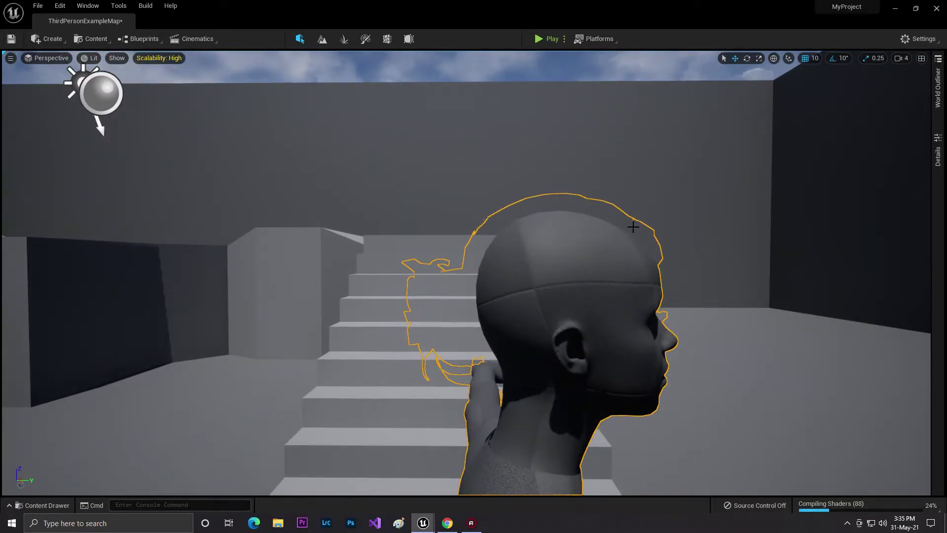
pyautogui.press('f')
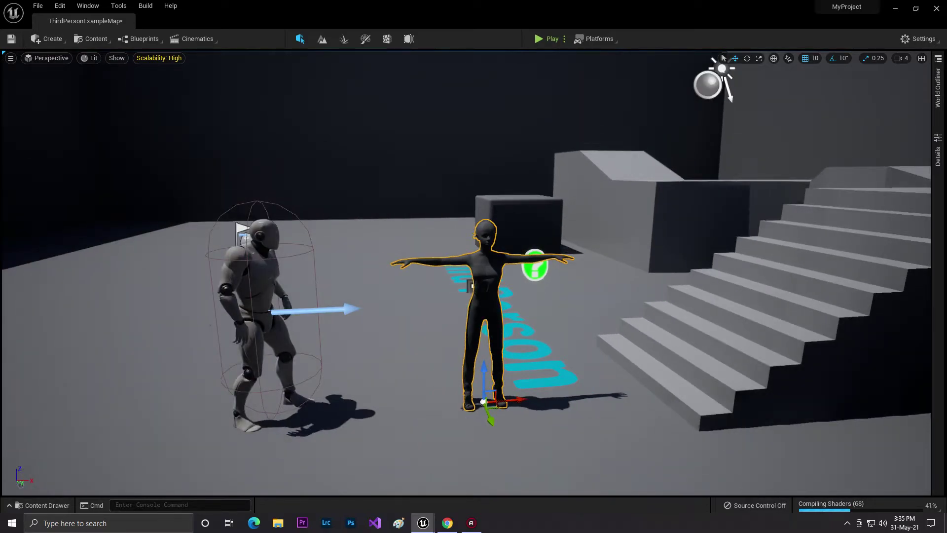
pyautogui.moveTo(651, 283); pyautogui.dragTo(676, 277, button='right')
pyautogui.press('s')
pyautogui.moveTo(646, 370); pyautogui.dragTo(633, 380, button='right')
pyautogui.press('w')
pyautogui.press('s')
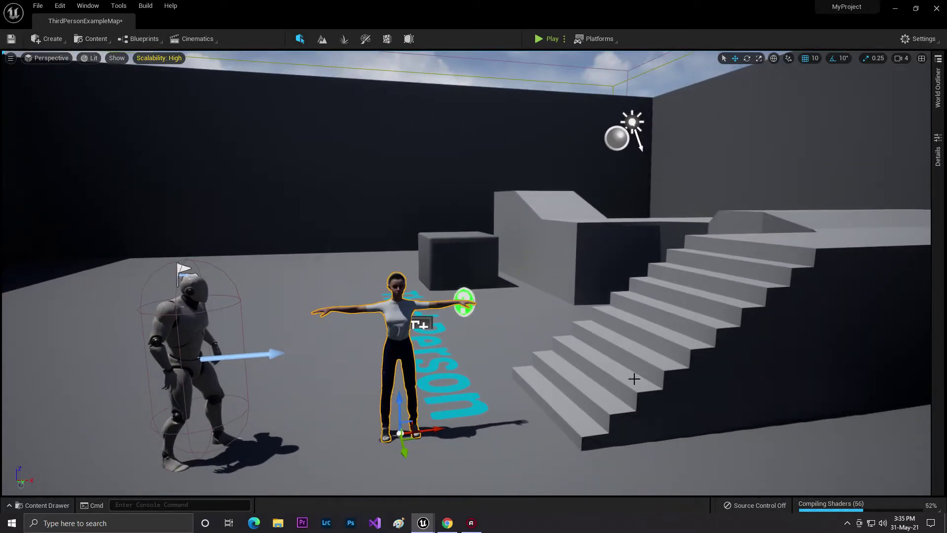
# Switch to the browser, close the Mixamo page, and read through the viewer comments in YouTube Studio
pyautogui.click(446, 530)
pyautogui.click(183, 8)
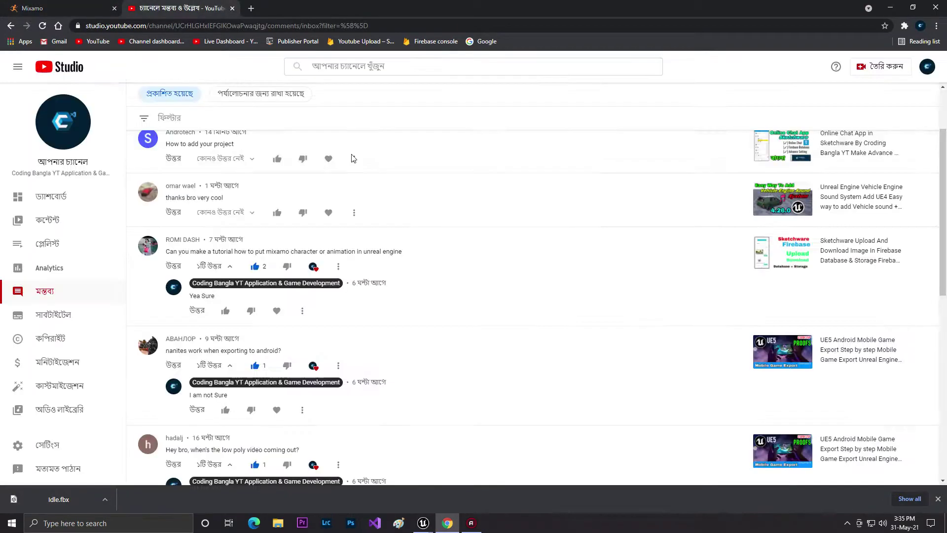
pyautogui.click(114, 8)
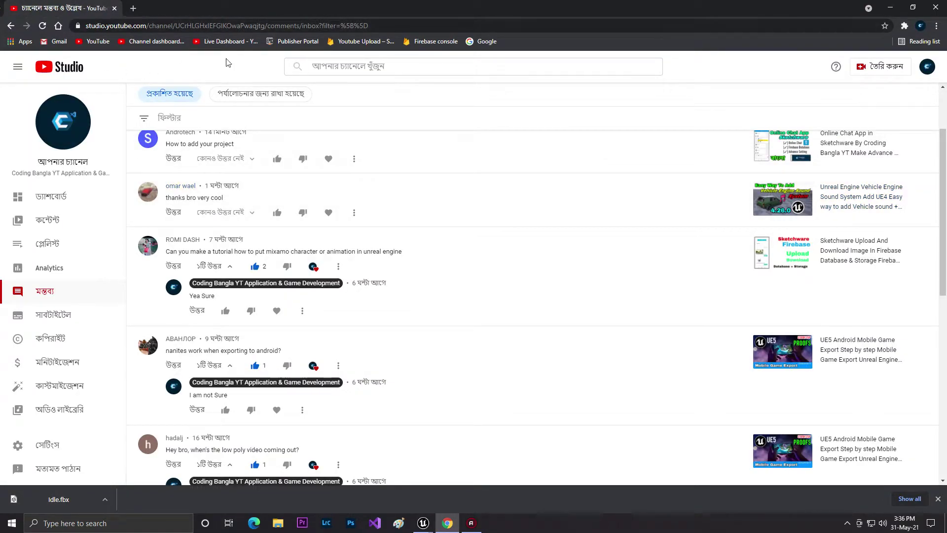
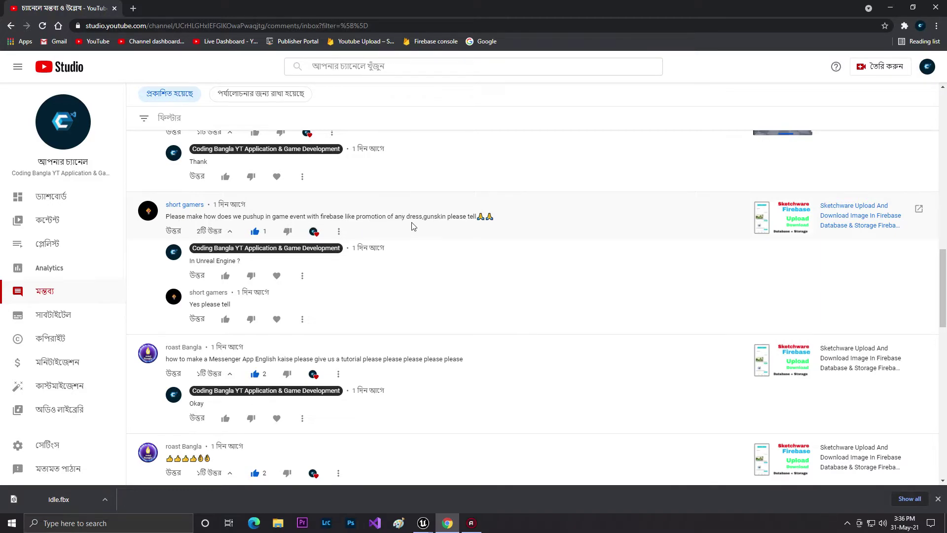
pyautogui.scroll(-3, 943, 309)
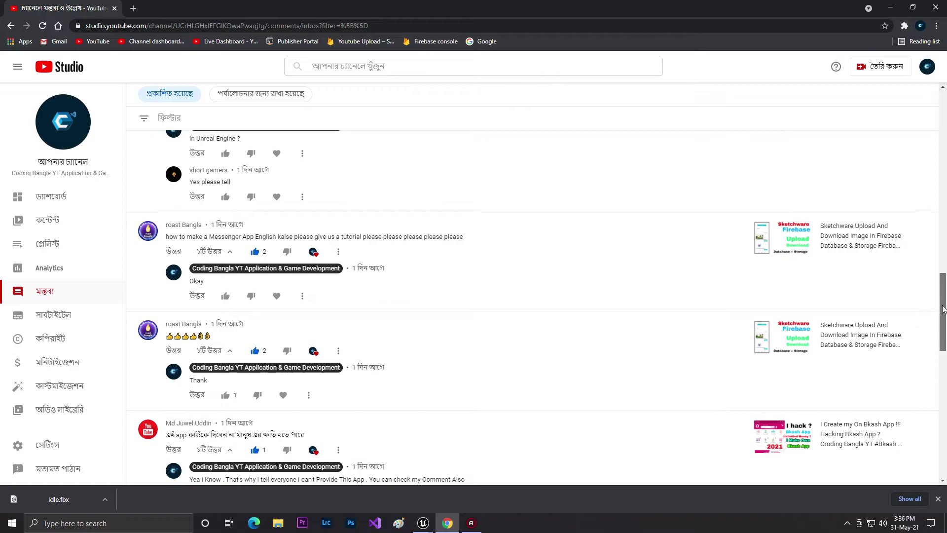
pyautogui.moveTo(943, 306)
pyautogui.mouseDown()
pyautogui.moveTo(939, 324)
pyautogui.moveTo(941, 315)
pyautogui.mouseUp()
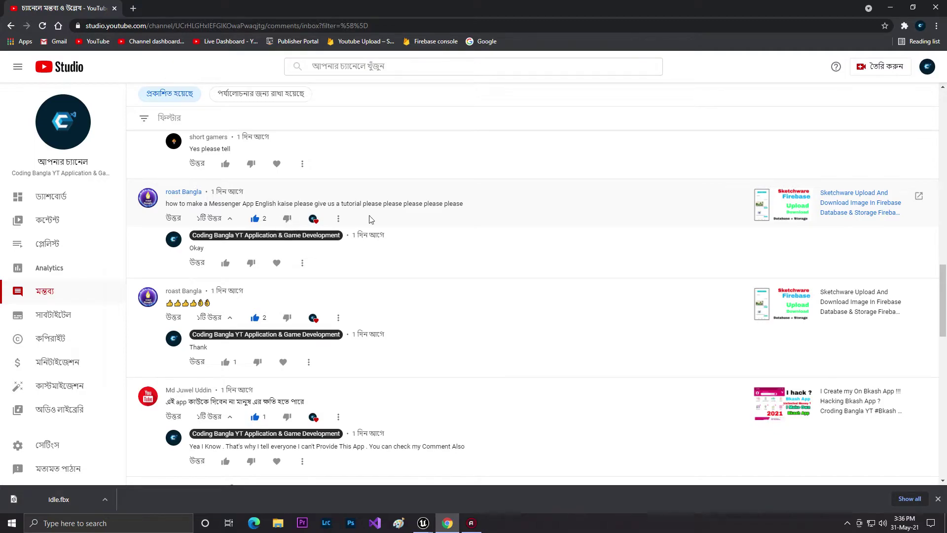
pyautogui.moveTo(944, 293); pyautogui.dragTo(945, 318)
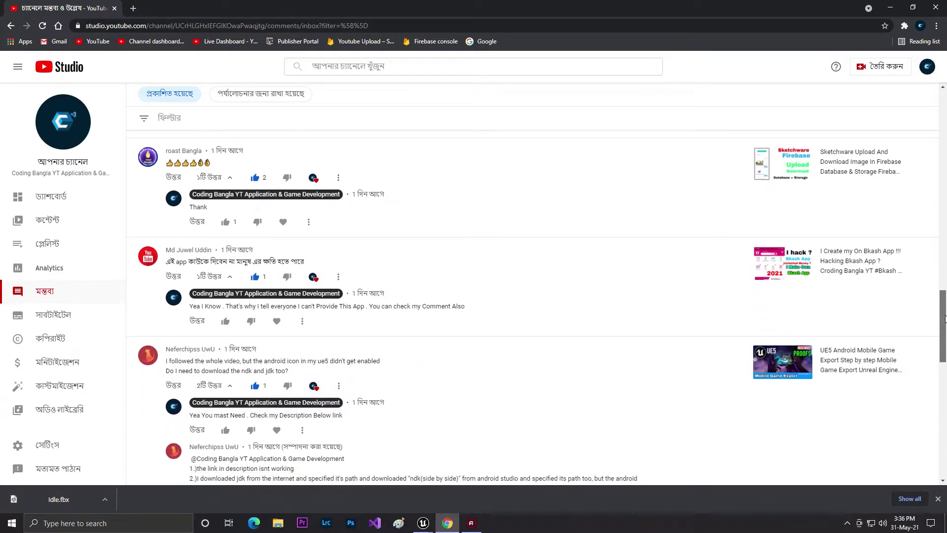
pyautogui.scroll(-3, 944, 318)
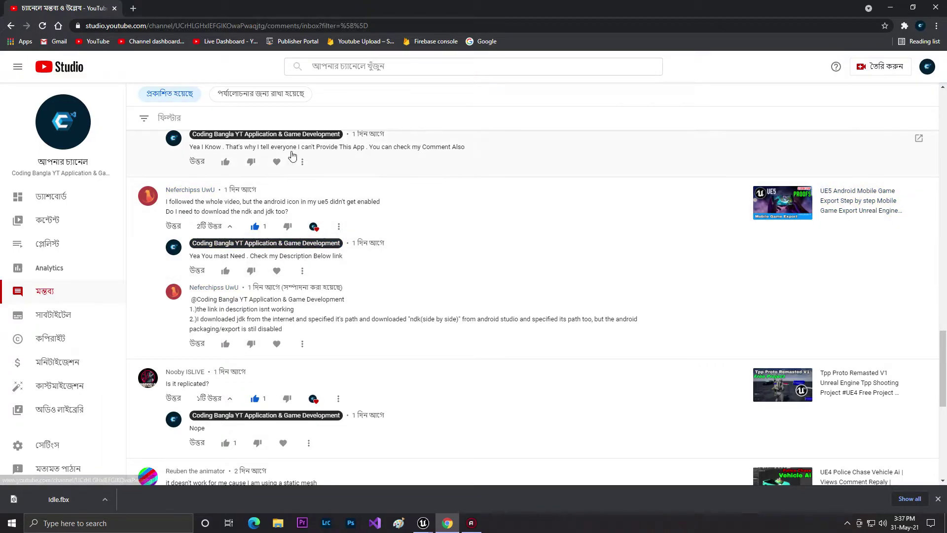
# In File Explorer, look through Nvida Cord Work For Andrio on drive F: and its android-ndk-r21d subfolder, and return to Unreal Editor
pyautogui.click(278, 522)
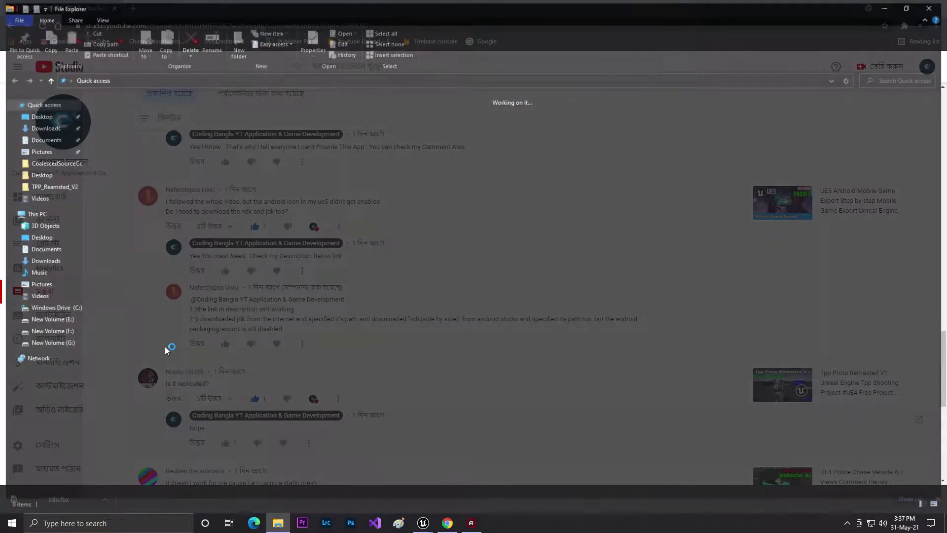
pyautogui.click(47, 331)
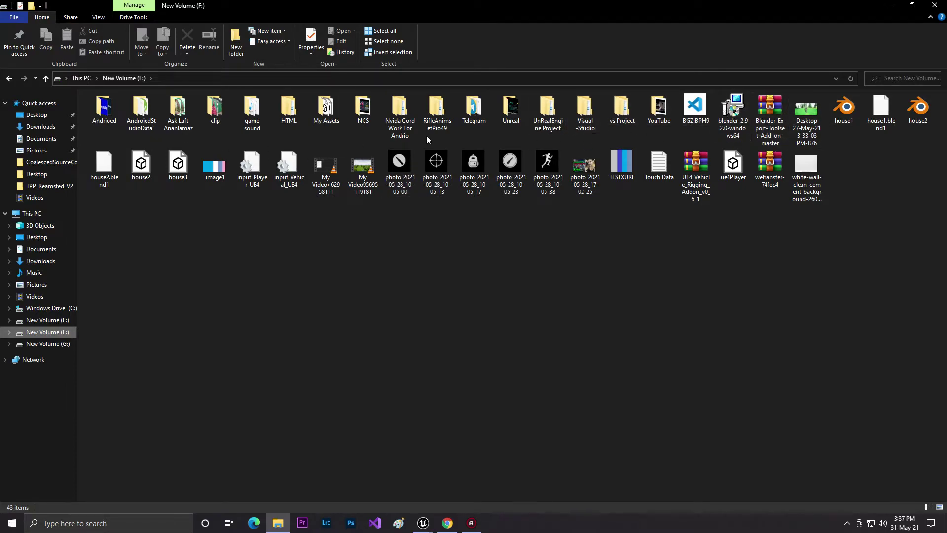
pyautogui.doubleClick(400, 111)
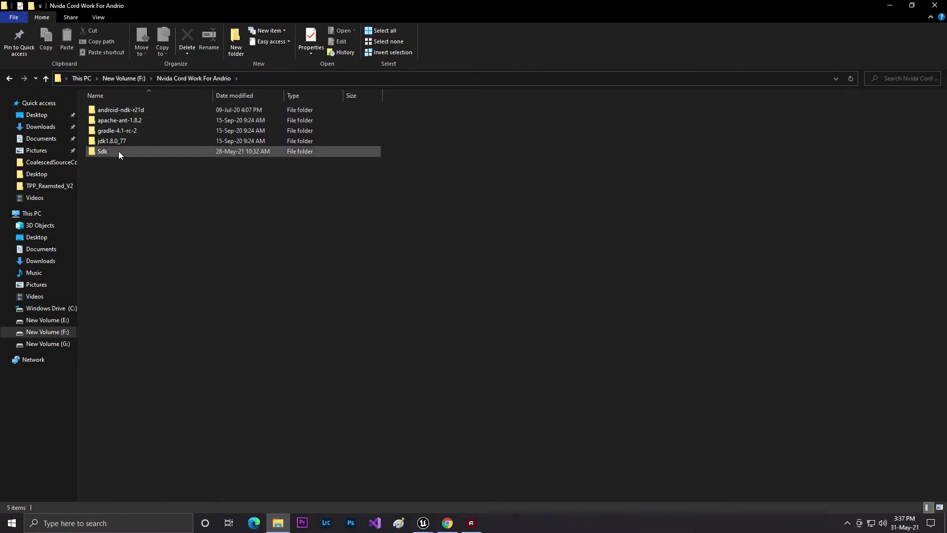
pyautogui.doubleClick(137, 109)
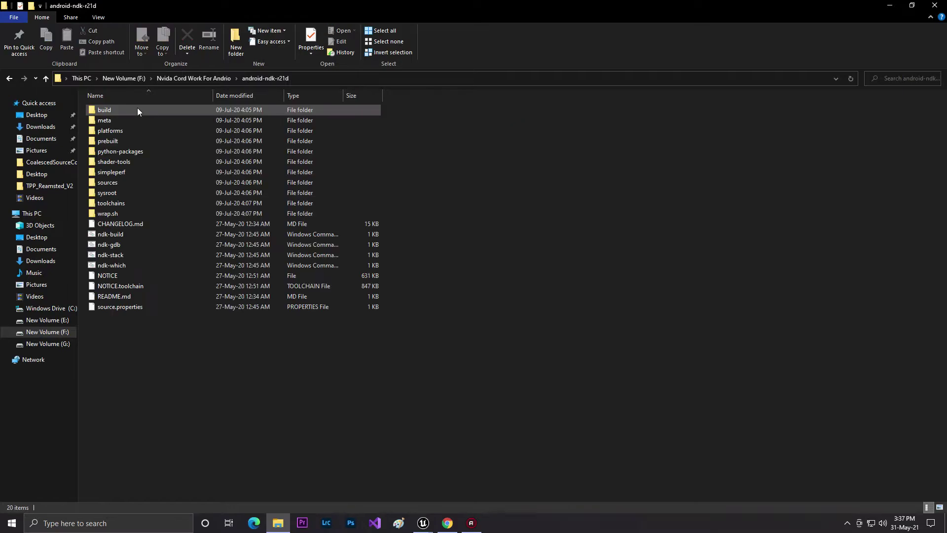
pyautogui.click(9, 78)
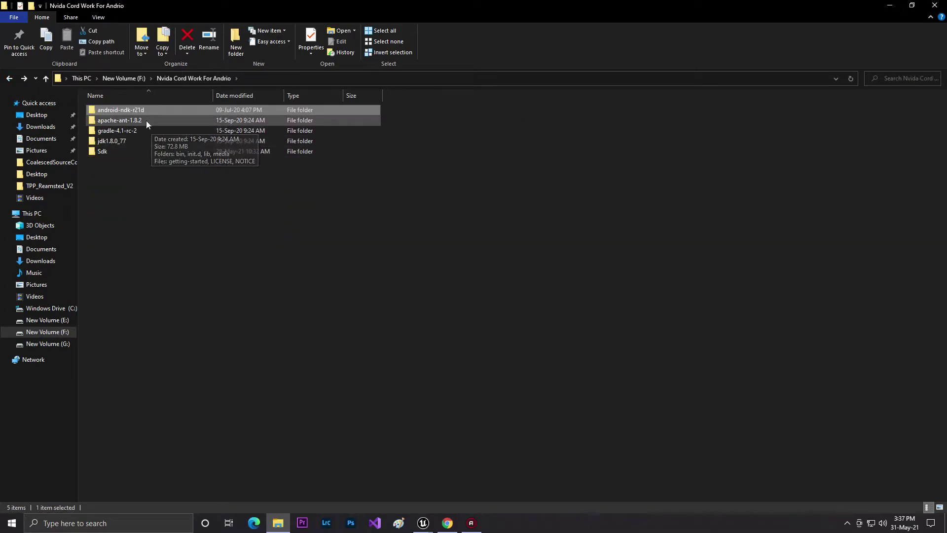
pyautogui.click(932, 4)
pyautogui.click(891, 6)
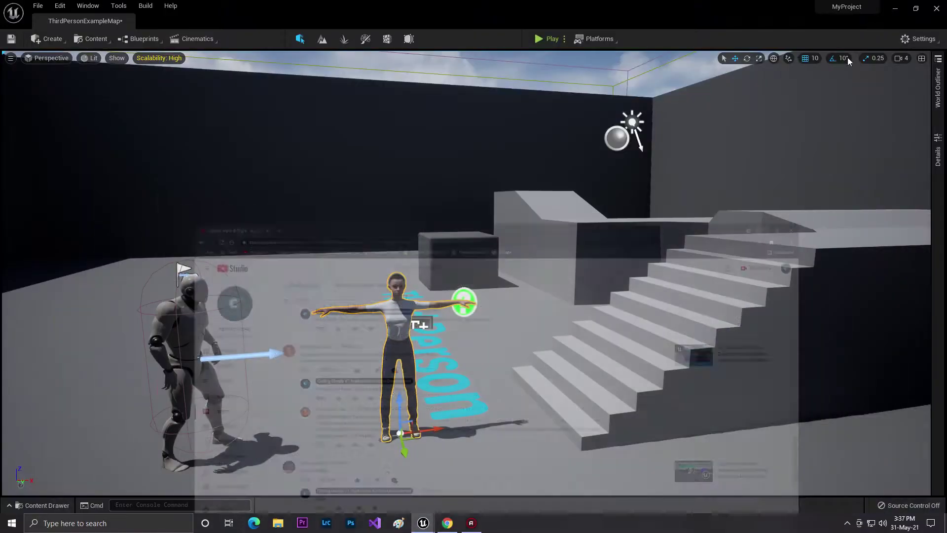
# Examine the textured Idle character in the level from several angles and distances
pyautogui.moveTo(586, 344); pyautogui.dragTo(769, 333, button='right')
pyautogui.click(586, 344)
pyautogui.press('w')
pyautogui.press('s')
pyautogui.press('s')
pyautogui.press('w')
pyautogui.press('w')
pyautogui.moveTo(769, 332); pyautogui.dragTo(485, 372, button='right')
pyautogui.press('d')
pyautogui.press('s')
pyautogui.press('w')
pyautogui.press('w')
pyautogui.press('s')
pyautogui.moveTo(548, 212)
pyautogui.mouseDown(button='right')
pyautogui.moveTo(493, 216)
pyautogui.moveTo(554, 217)
pyautogui.mouseUp(button='right')
pyautogui.press('w')
pyautogui.press('d')
pyautogui.press('a')
pyautogui.click(521, 209)
pyautogui.moveTo(572, 264); pyautogui.dragTo(574, 240, button='right')
pyautogui.press('s')
# Save all the newly imported assets together with the modified ThirdPersonExampleMap
pyautogui.hotkey('ctrl', 'space')
pyautogui.click(97, 334)
pyautogui.click(541, 369)
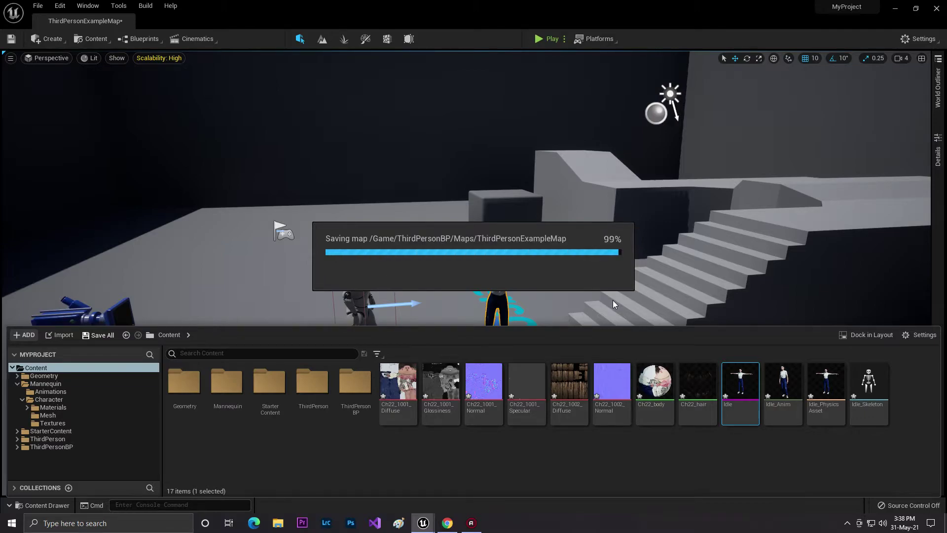
pyautogui.moveTo(614, 296); pyautogui.dragTo(594, 313, button='right')
pyautogui.press('d')
pyautogui.press('w')
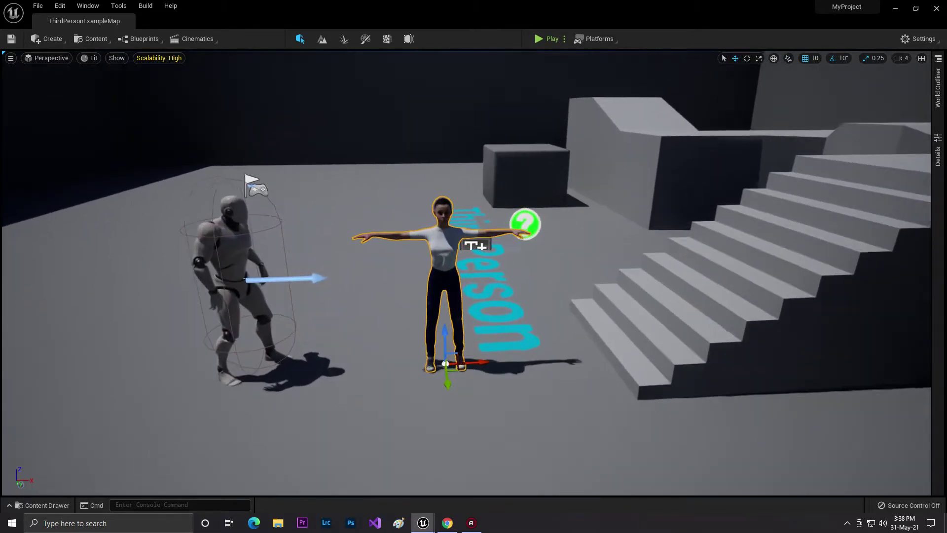
# Assign the Humanoid rig to Idle_Skeleton in the Retarget Manager, auto-map its bones, and save the skeleton
pyautogui.hotkey('ctrl', 'space')
pyautogui.doubleClick(872, 374)
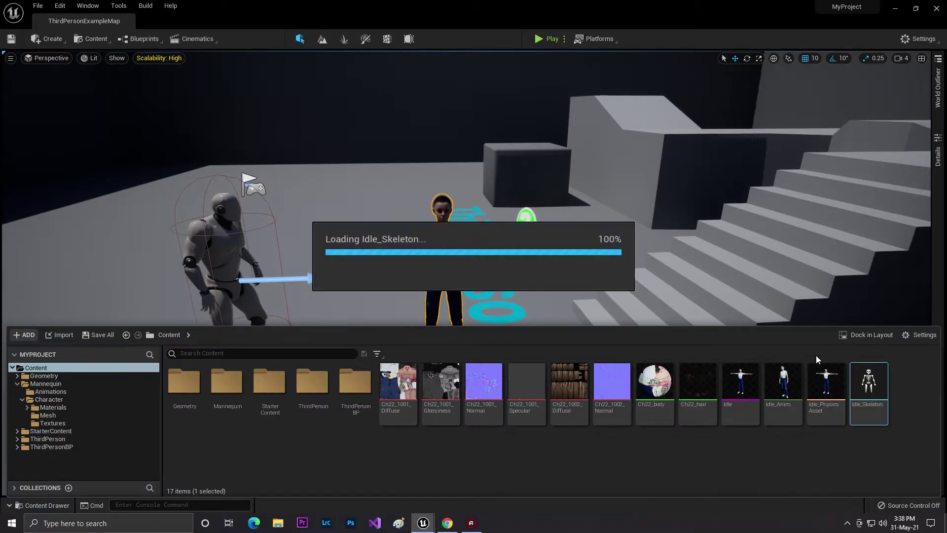
pyautogui.click(35, 58)
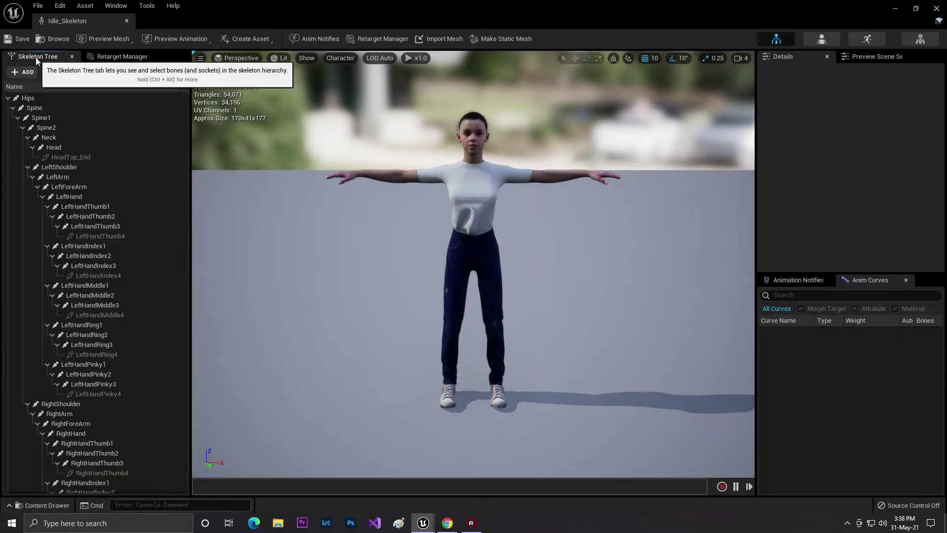
pyautogui.moveTo(184, 184); pyautogui.dragTo(200, 84)
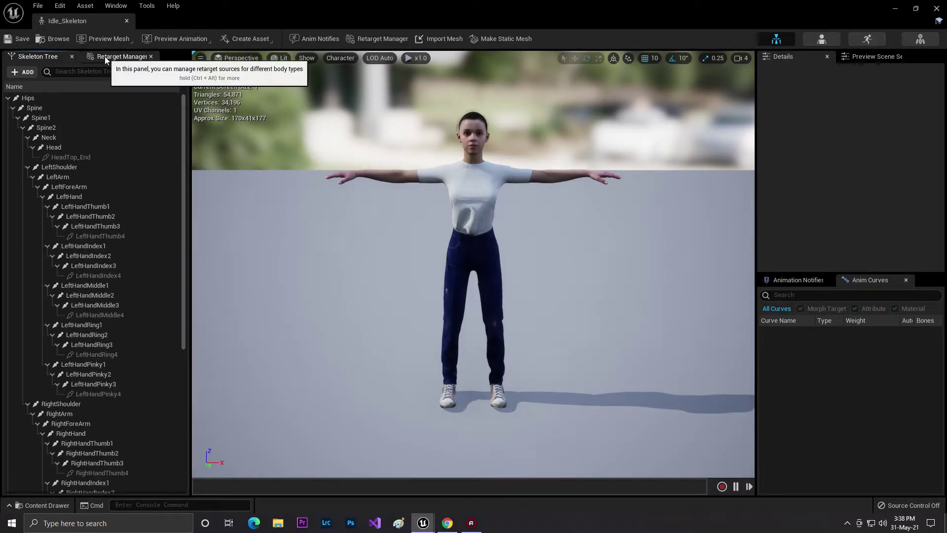
pyautogui.click(371, 39)
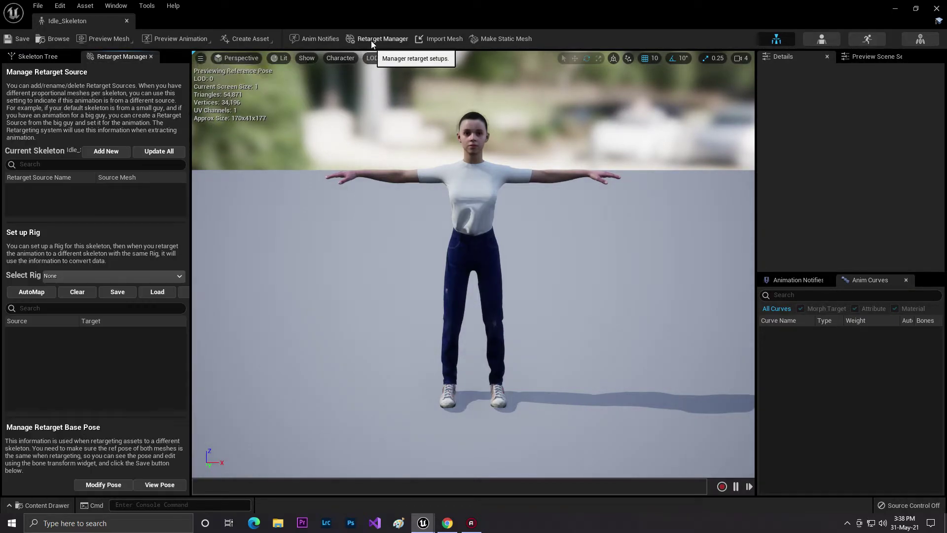
pyautogui.click(78, 276)
pyautogui.click(85, 301)
pyautogui.click(33, 295)
pyautogui.click(15, 39)
pyautogui.click(940, 9)
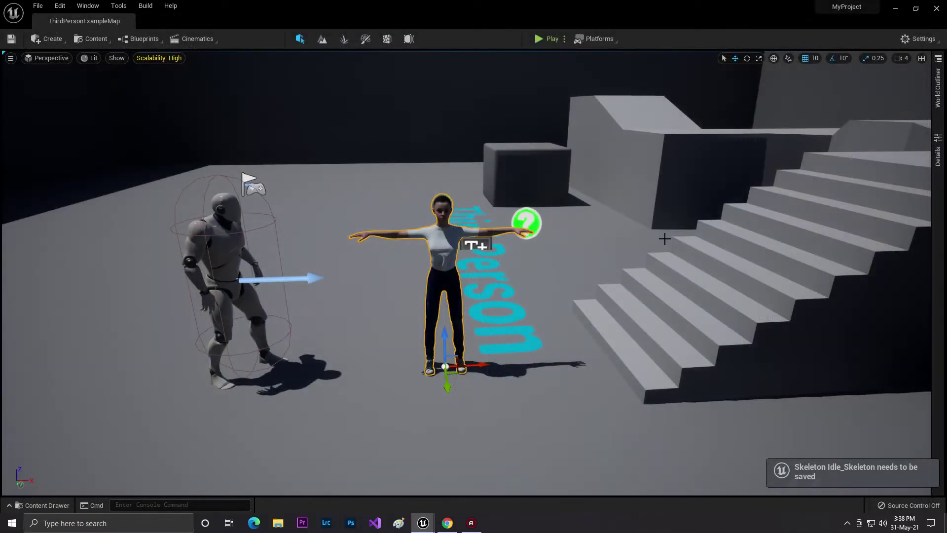
# Place the Idle_Anim animation in the level between the mannequin and the T-posed character
pyautogui.scroll(5, 664, 238)
pyautogui.moveTo(663, 238); pyautogui.dragTo(695, 386, button='right')
pyautogui.moveTo(584, 279); pyautogui.dragTo(594, 277, button='right')
pyautogui.hotkey('ctrl', 'space')
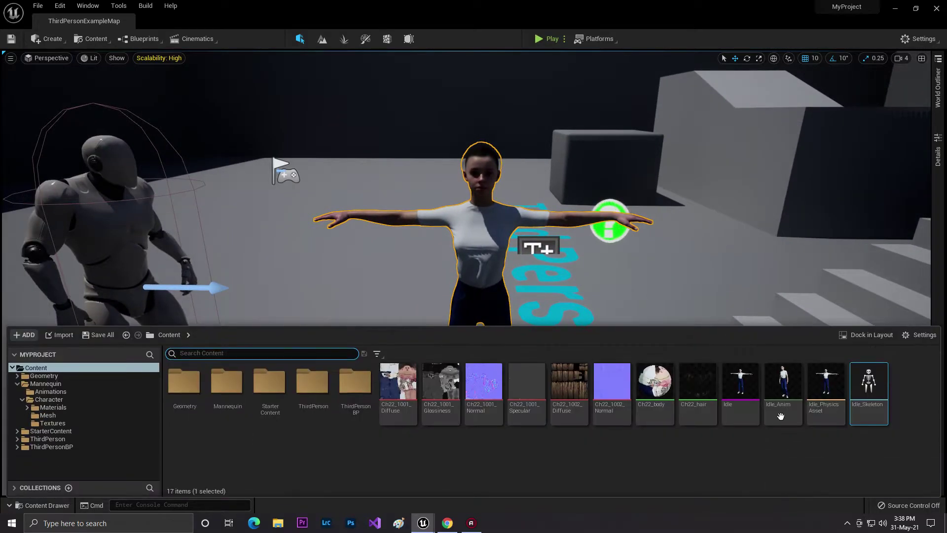
pyautogui.press('s')
pyautogui.moveTo(566, 241); pyautogui.dragTo(574, 241, button='right')
pyautogui.press('w')
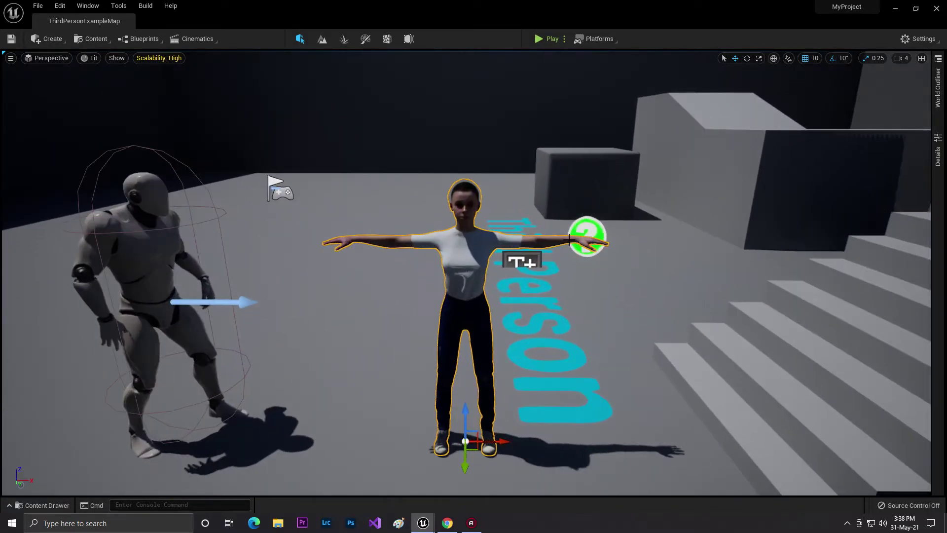
pyautogui.hotkey('ctrl', 'space')
pyautogui.moveTo(783, 385); pyautogui.dragTo(355, 312)
pyautogui.moveTo(535, 73); pyautogui.dragTo(511, 62, button='right')
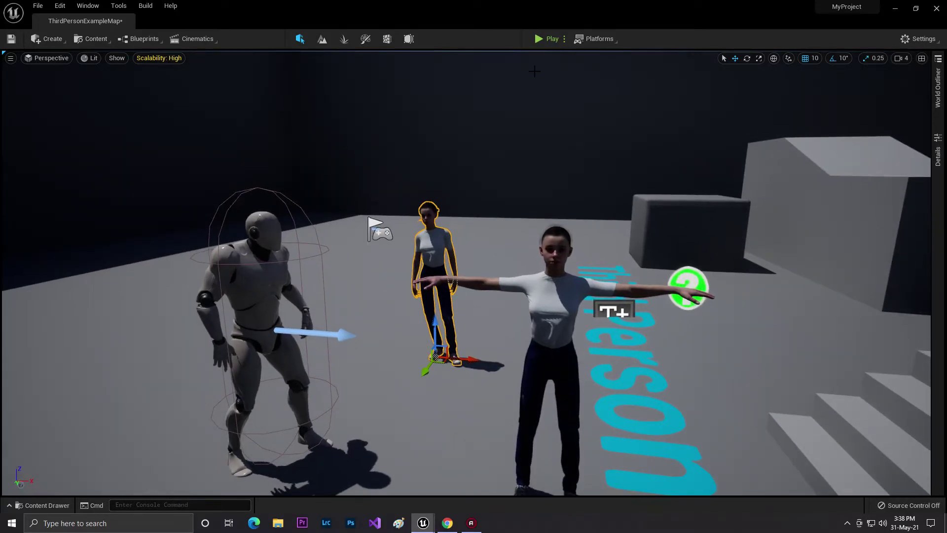
# Play the level, walk the mannequin around the idle-animated character to check her motion, and end the play session
pyautogui.click(545, 39)
pyautogui.click(643, 273)
pyautogui.press('w')
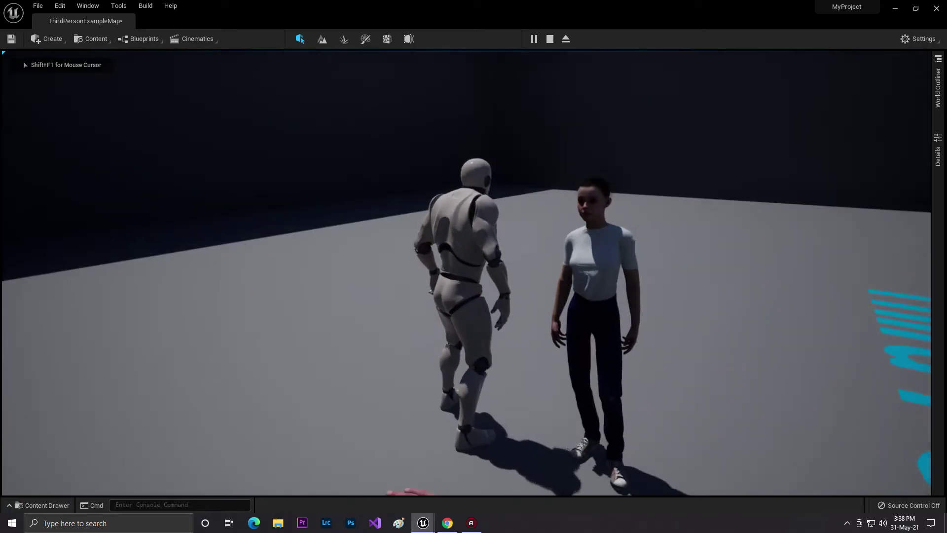
pyautogui.press('w')
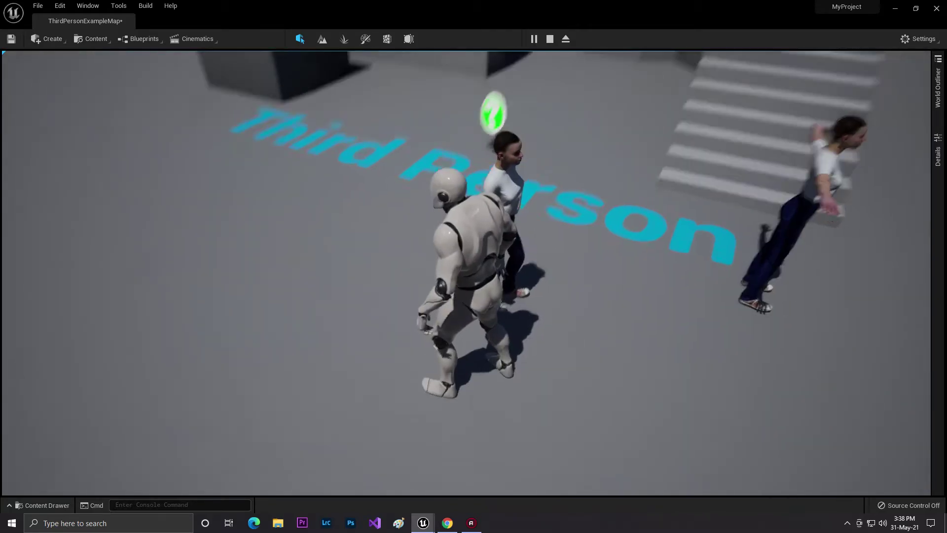
pyautogui.press('d')
pyautogui.press('Escape')
pyautogui.moveTo(679, 287); pyautogui.dragTo(597, 266, button='right')
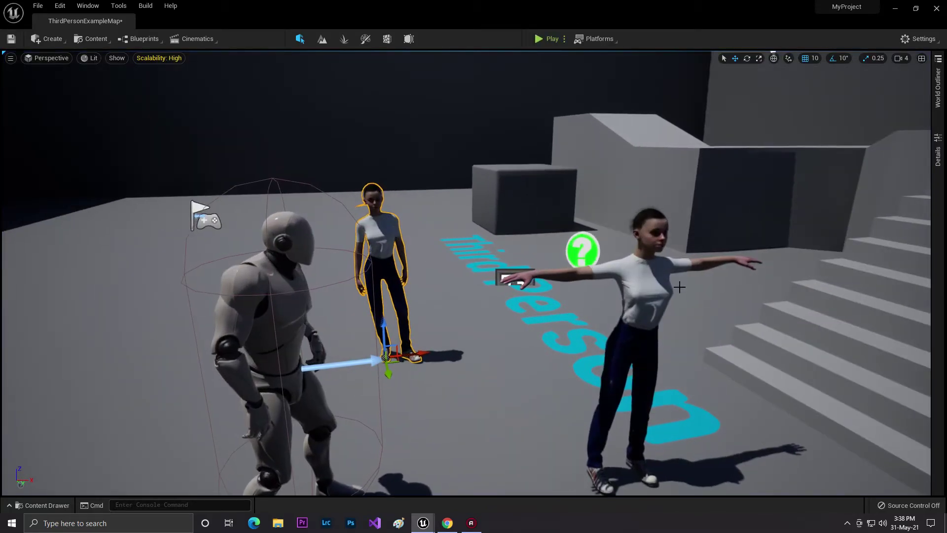
# Select the T-posed character in the level and open the Ch22_hair material from the Content folder
pyautogui.click(647, 275)
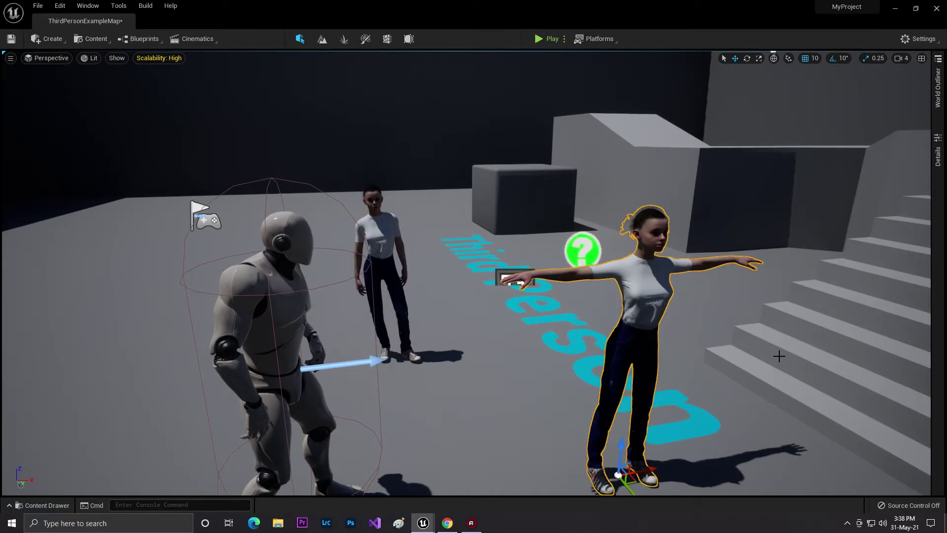
pyautogui.press('w')
pyautogui.moveTo(648, 274)
pyautogui.mouseDown(button='right')
pyautogui.moveTo(616, 259)
pyautogui.moveTo(655, 244)
pyautogui.moveTo(641, 276)
pyautogui.mouseUp(button='right')
pyautogui.press('s')
pyautogui.press('w')
pyautogui.hotkey('ctrl', 'space')
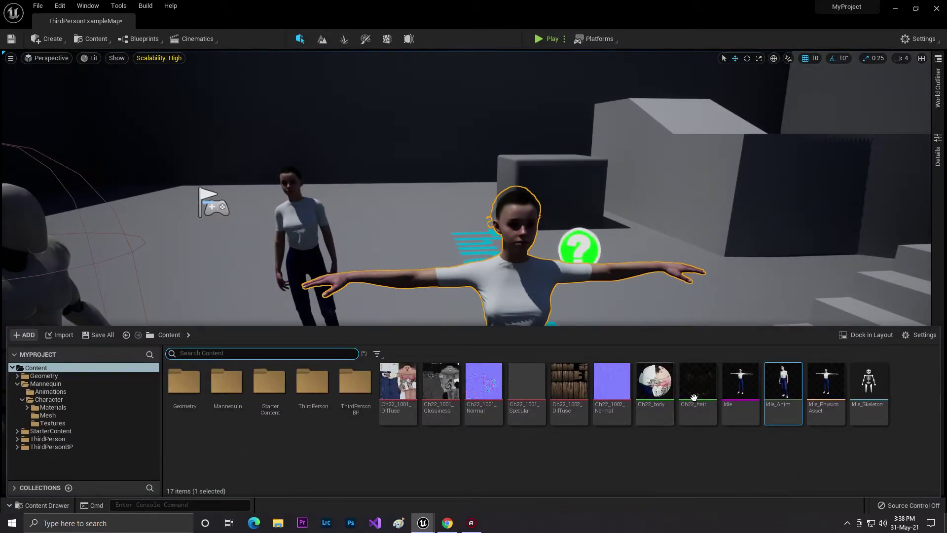
pyautogui.doubleClick(704, 374)
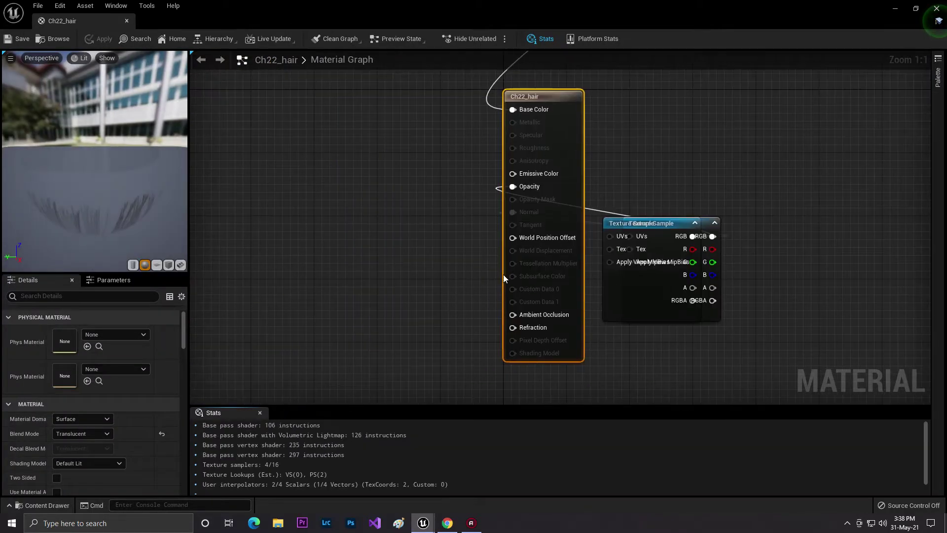
# Spread the three overlapping Texture Sample nodes apart on the input side of the Ch22_hair material node
pyautogui.moveTo(459, 246); pyautogui.dragTo(516, 372, button='right')
pyautogui.moveTo(718, 167); pyautogui.dragTo(686, 232, button='right')
pyautogui.moveTo(729, 201); pyautogui.dragTo(349, 294)
pyautogui.moveTo(380, 315); pyautogui.dragTo(445, 123, button='right')
pyautogui.moveTo(723, 306); pyautogui.dragTo(225, 256)
pyautogui.moveTo(741, 291); pyautogui.dragTo(265, 352)
pyautogui.moveTo(264, 352); pyautogui.dragTo(318, 347, button='right')
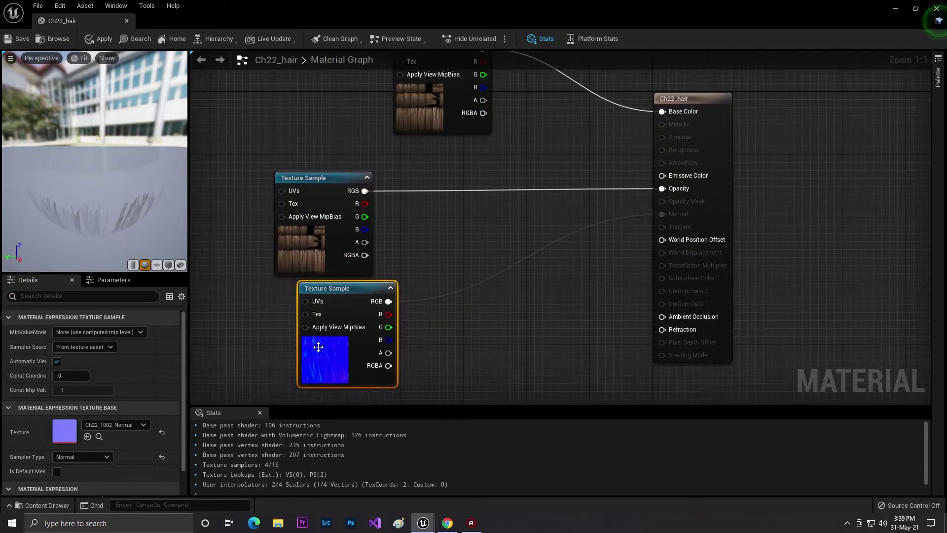
pyautogui.click(316, 188)
pyautogui.moveTo(446, 202); pyautogui.dragTo(493, 243, button='right')
pyautogui.moveTo(371, 214); pyautogui.dragTo(410, 207)
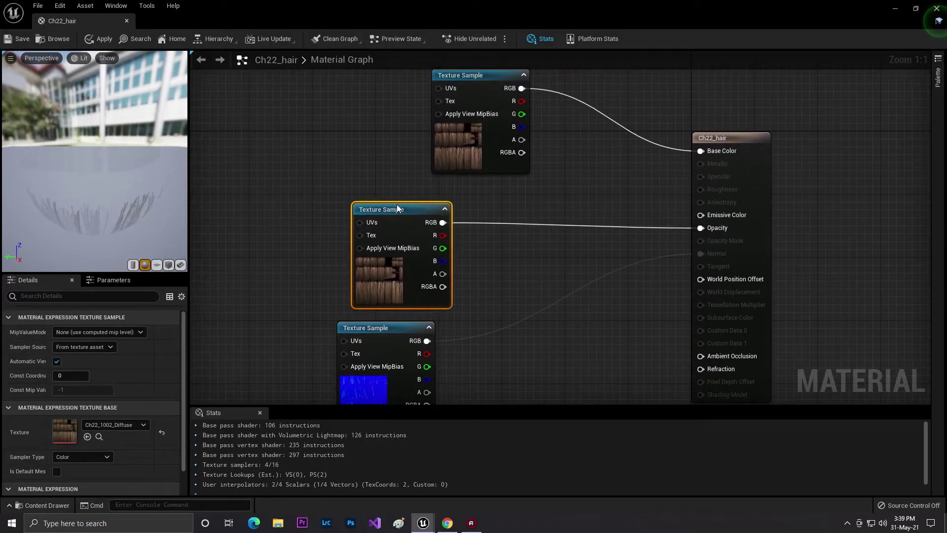
# Disconnect the diffuse texture from the Opacity input of Ch22_hair, apply and save the material, and return to the level
pyautogui.rightClick(720, 227)
pyautogui.click(733, 255)
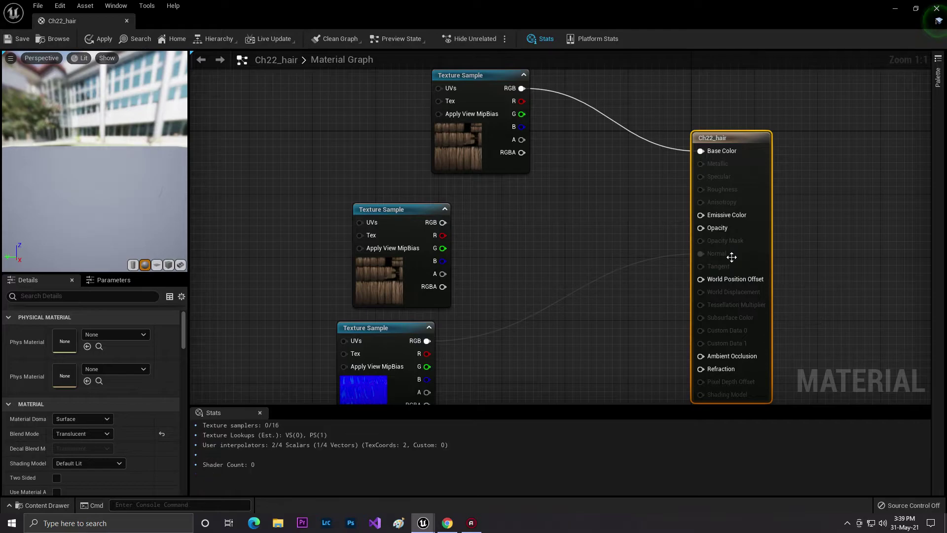
pyautogui.moveTo(559, 230); pyautogui.dragTo(525, 257, button='right')
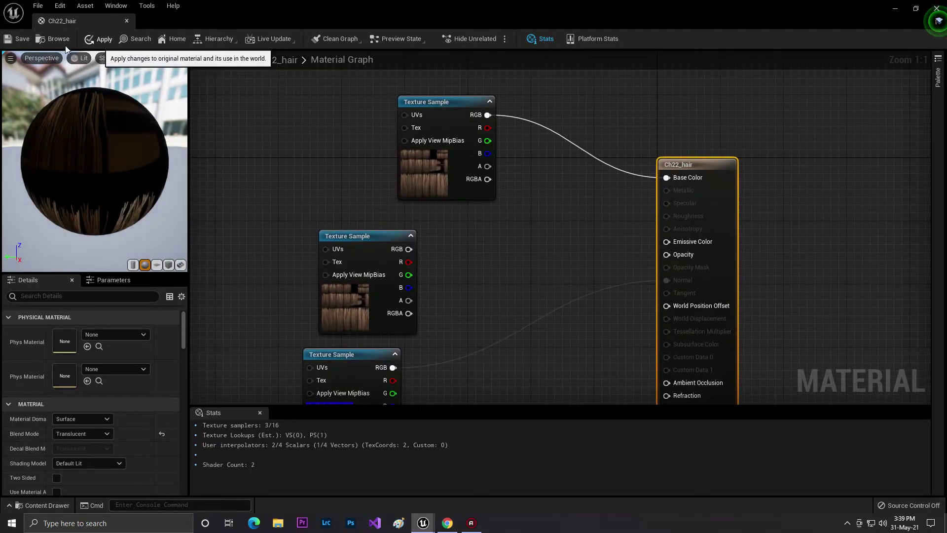
pyautogui.click(99, 38)
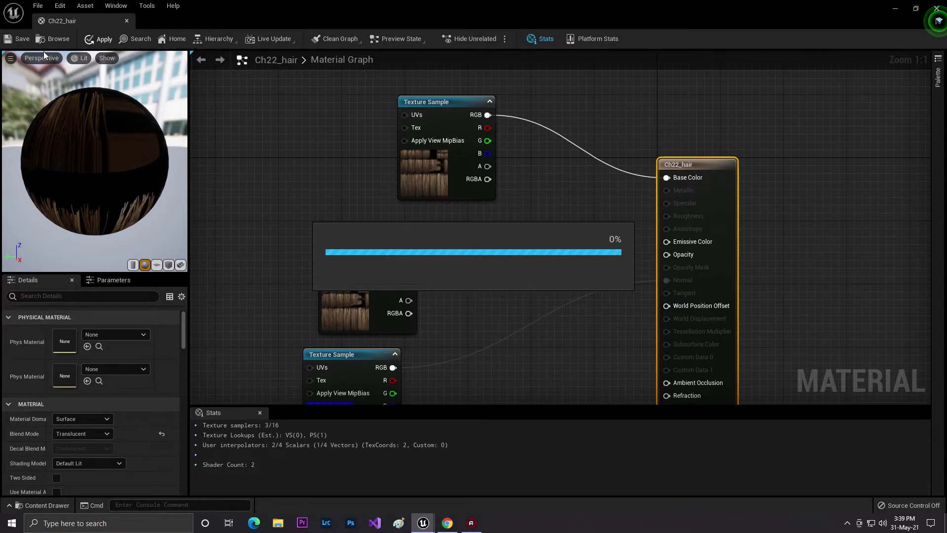
pyautogui.click(14, 41)
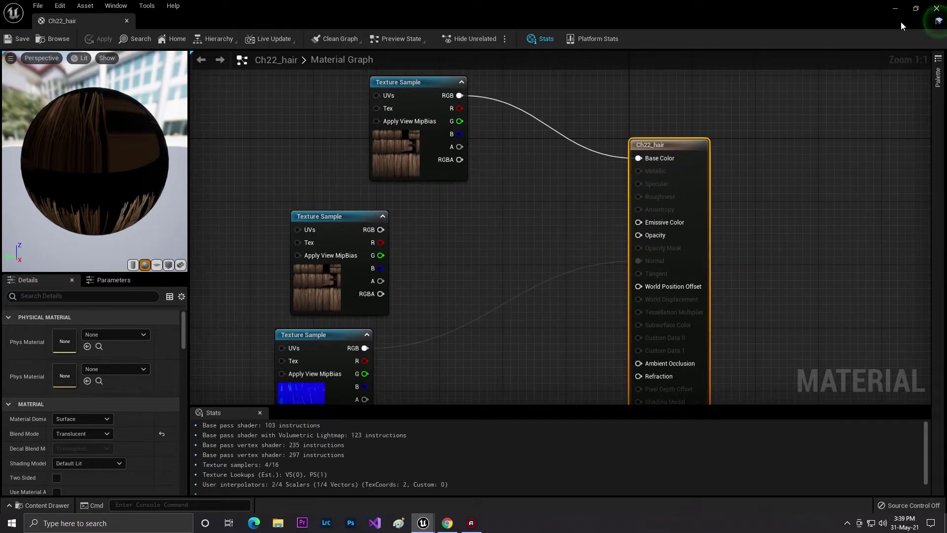
pyautogui.click(895, 9)
# Examine the T-posed character's hair from behind in the level
pyautogui.moveTo(581, 197); pyautogui.dragTo(779, 194, button='right')
pyautogui.press('w')
pyautogui.press('s')
pyautogui.press('a')
pyautogui.press('w')
pyautogui.moveTo(721, 53); pyautogui.dragTo(721, 53, button='right')
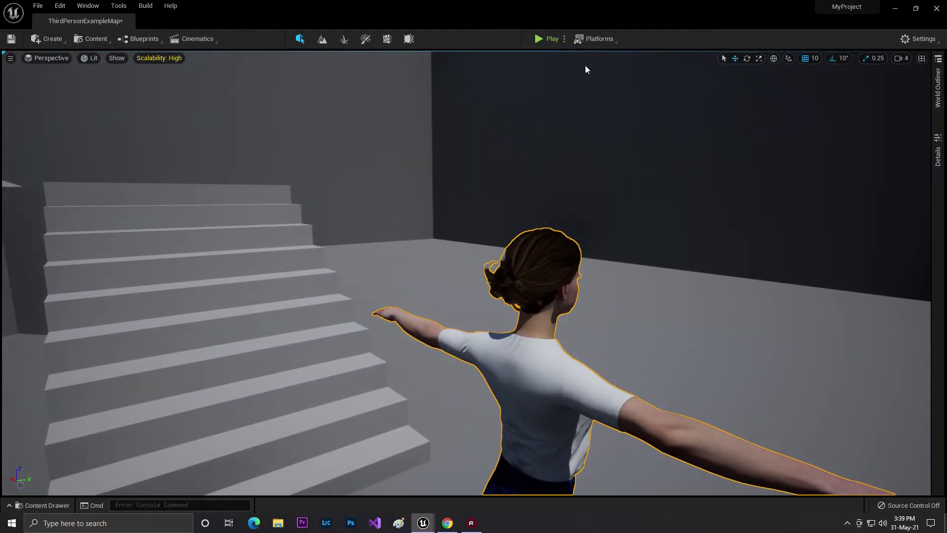
# Play the level, walk the mannequin around both characters to check the hair, and end the play session
pyautogui.hotkey('alt', 'p')
pyautogui.press('w')
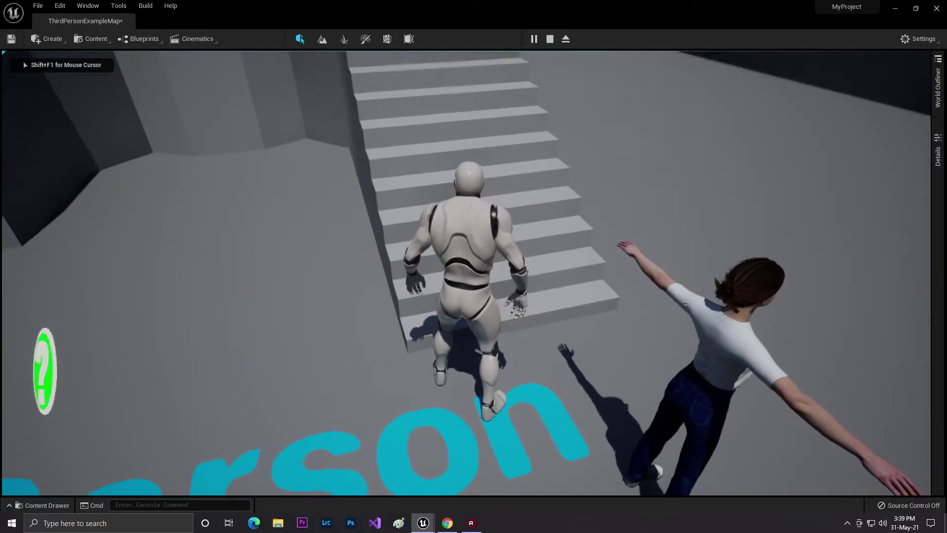
pyautogui.press('s')
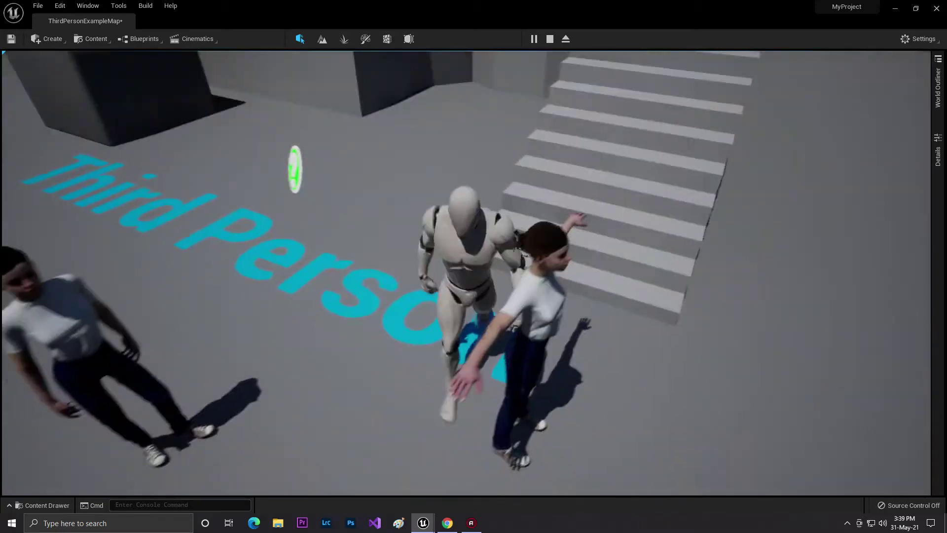
pyautogui.press('s')
pyautogui.press('a')
pyautogui.press('Escape')
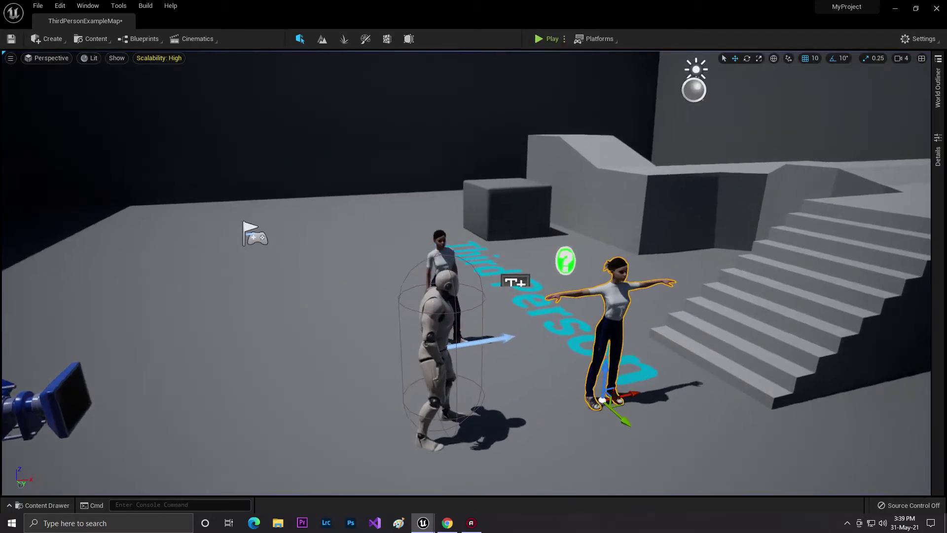
# Duplicate ThirdPerson_AnimBP from Mannequin/Animations and retarget it with its referenced assets to Idle_Skeleton
pyautogui.moveTo(574, 266); pyautogui.dragTo(574, 291, button='right')
pyautogui.press('w')
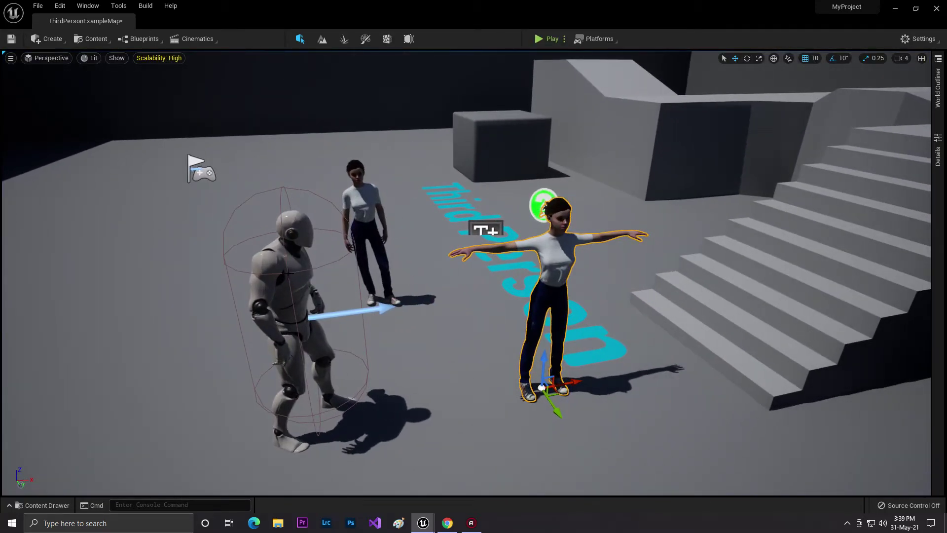
pyautogui.hotkey('ctrl', 'space')
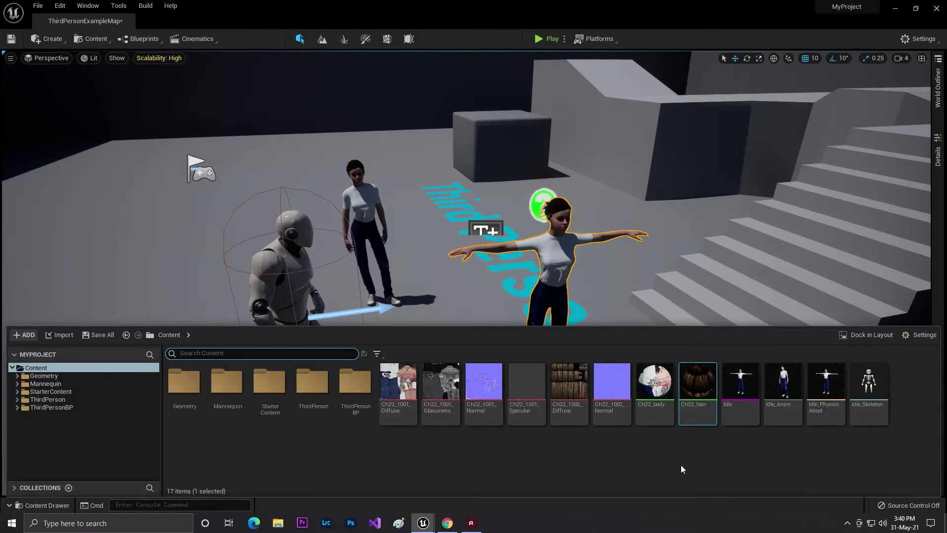
pyautogui.doubleClick(227, 392)
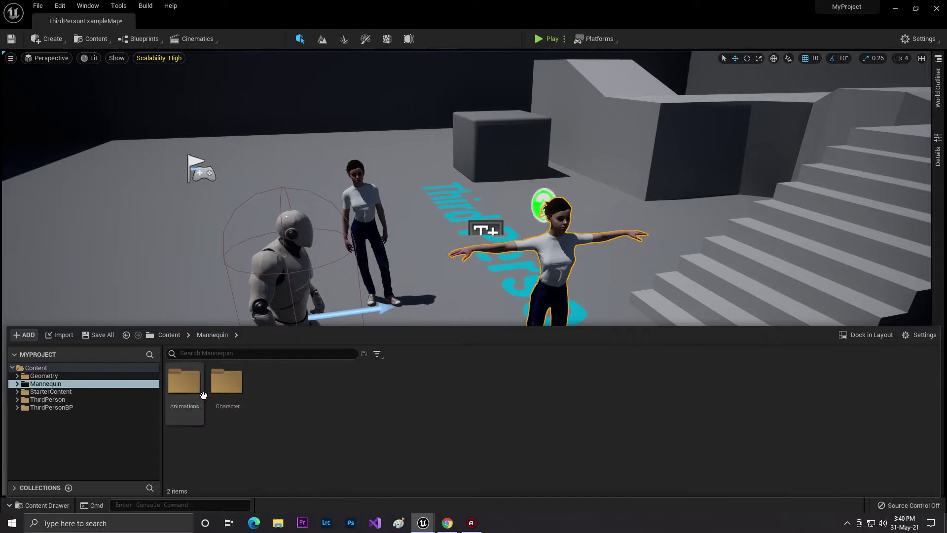
pyautogui.doubleClick(203, 394)
pyautogui.rightClick(190, 390)
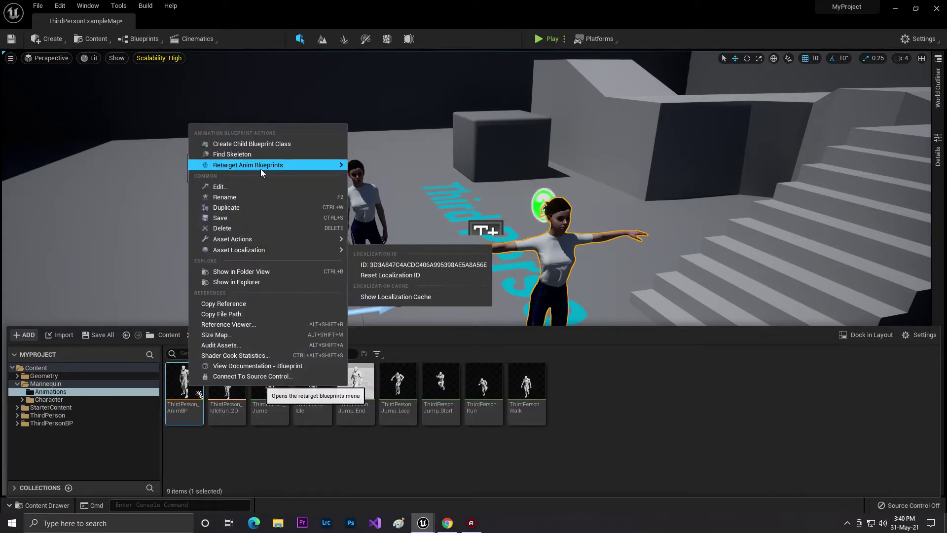
pyautogui.moveTo(260, 169)
pyautogui.click(380, 165)
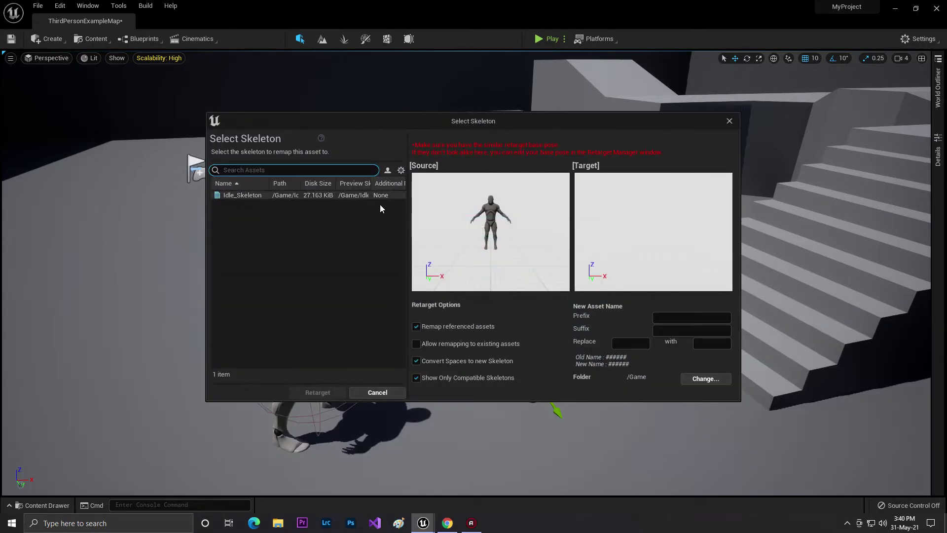
pyautogui.click(279, 195)
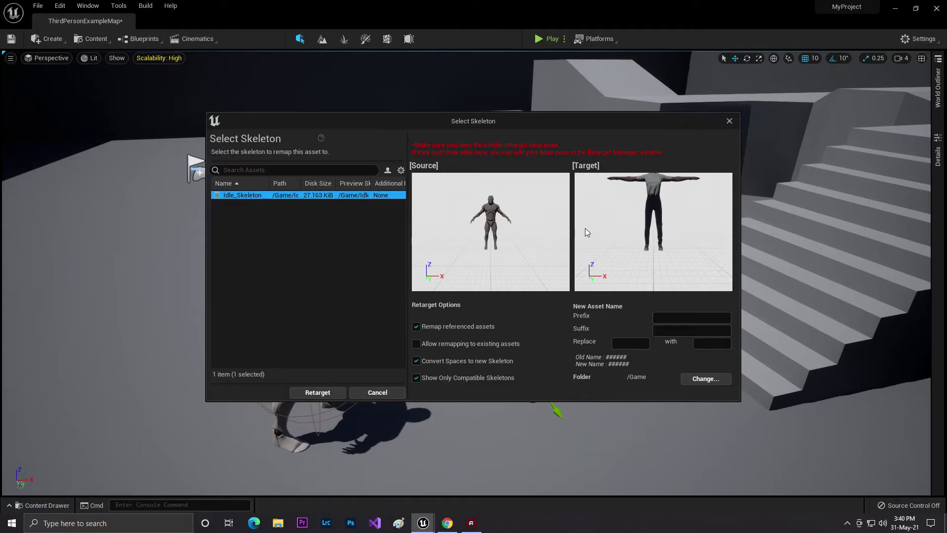
pyautogui.click(335, 393)
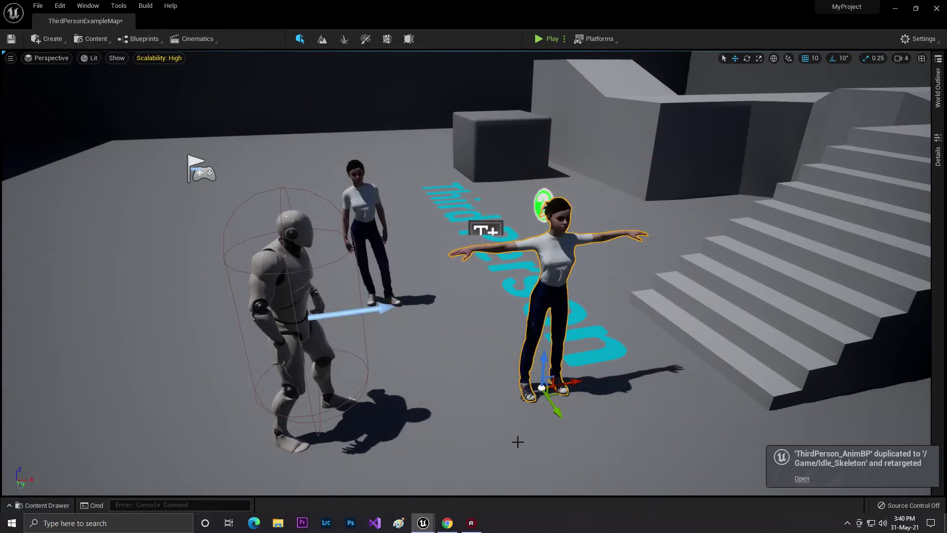
# Open the retargeted ThirdPerson_AnimBP from the Content folder and examine the character's pose in its preview
pyautogui.hotkey('ctrl', 'space')
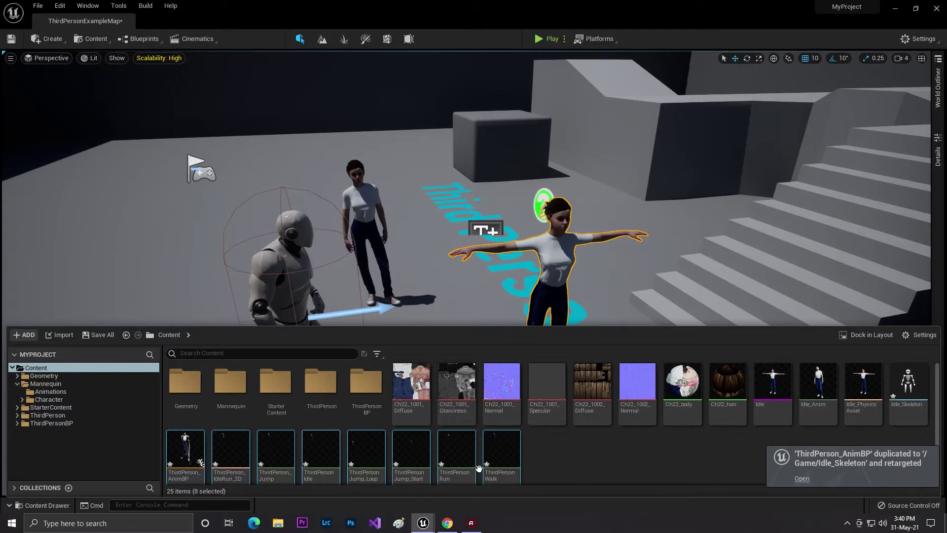
pyautogui.moveTo(939, 384); pyautogui.dragTo(938, 424)
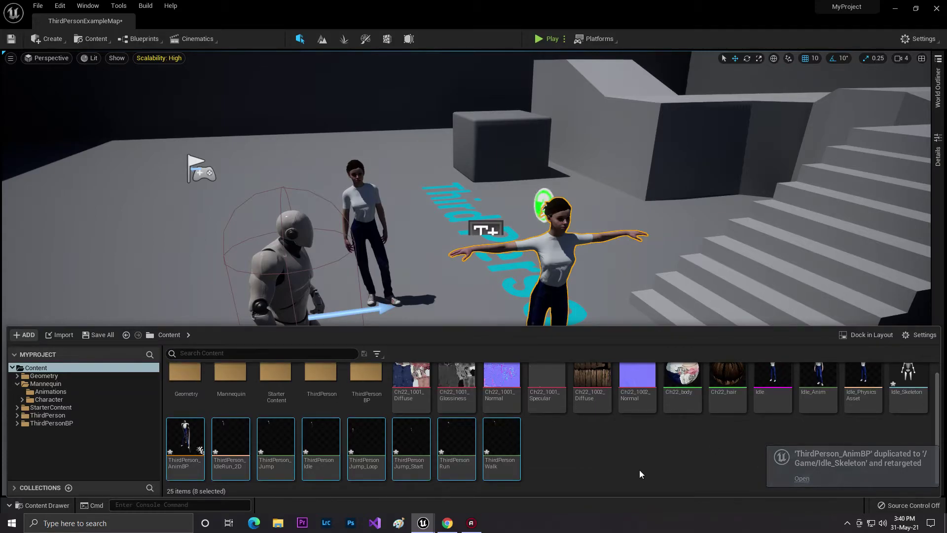
pyautogui.doubleClick(185, 441)
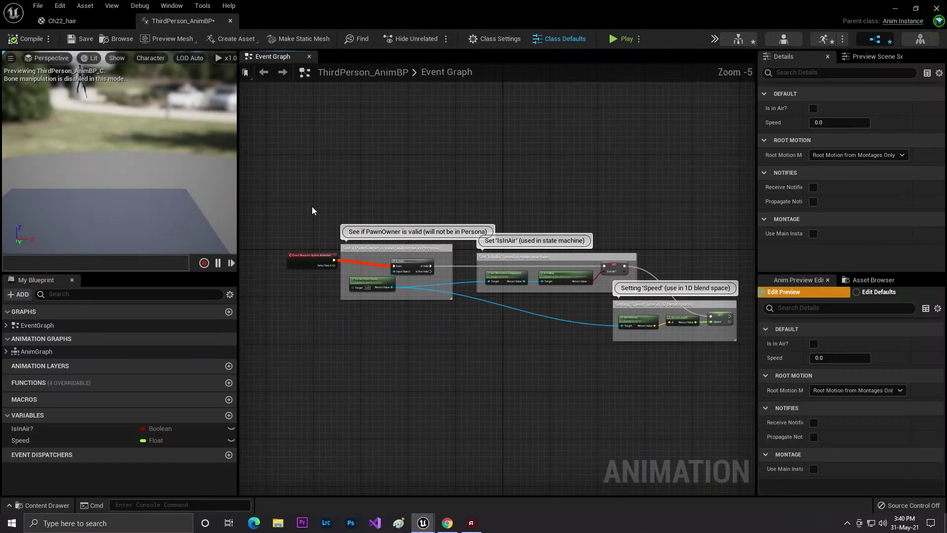
pyautogui.moveTo(126, 135); pyautogui.dragTo(99, 135, button='right')
pyautogui.moveTo(165, 153); pyautogui.dragTo(156, 79, button='right')
pyautogui.press('w')
pyautogui.moveTo(116, 156); pyautogui.dragTo(134, 179, button='right')
pyautogui.press('w')
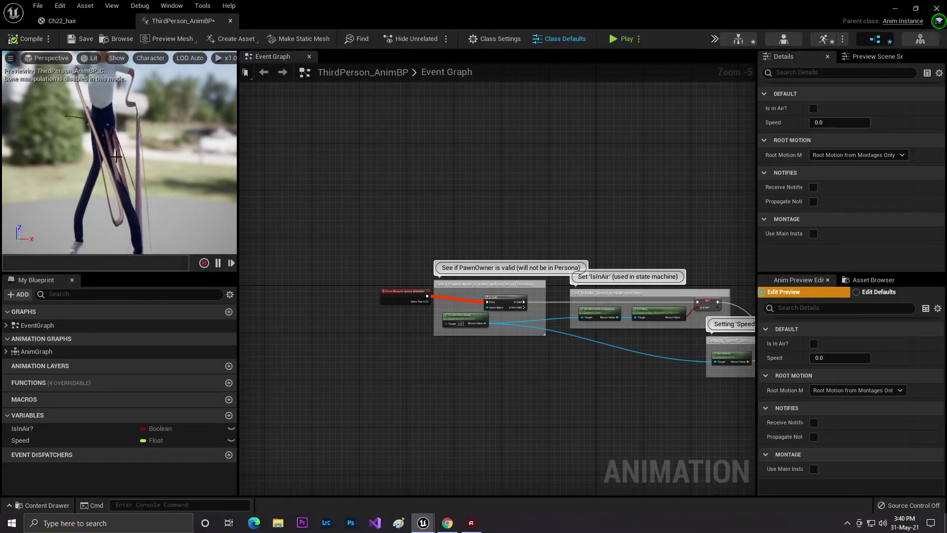
# Close the retargeted animation blueprint, open the retargeted ThirdPersonIdle animation from the Content folder, and examine the character's deformation up close
pyautogui.click(936, 9)
pyautogui.hotkey('ctrl', 'space')
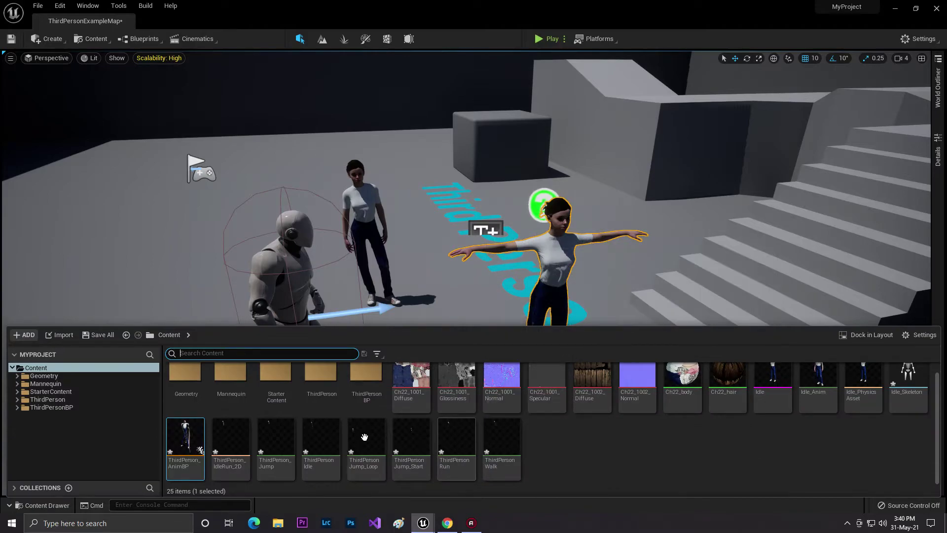
pyautogui.moveTo(399, 431)
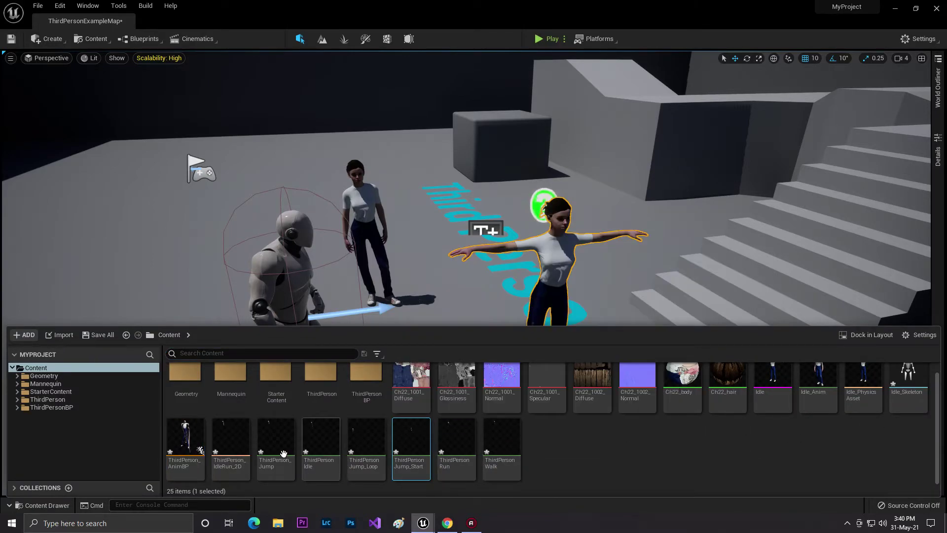
pyautogui.click(283, 453)
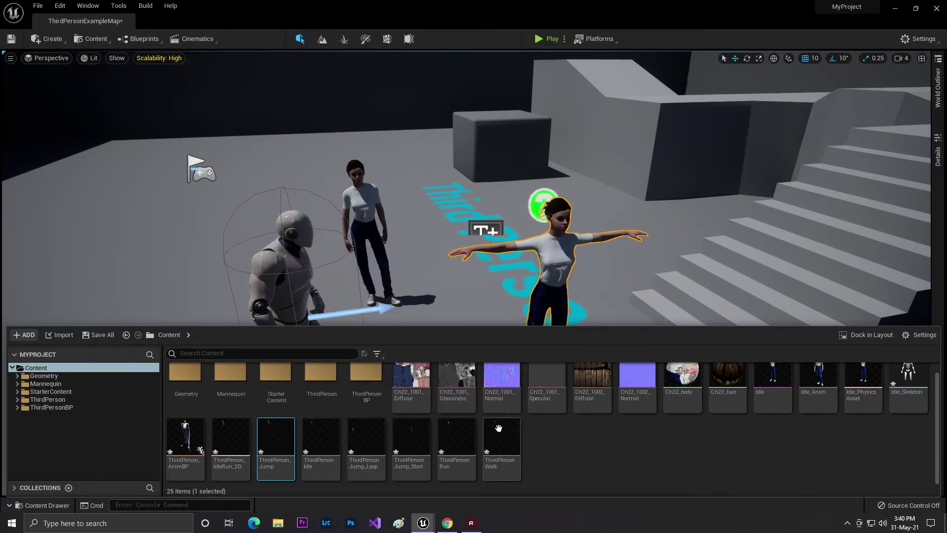
pyautogui.moveTo(500, 427)
pyautogui.click(323, 442)
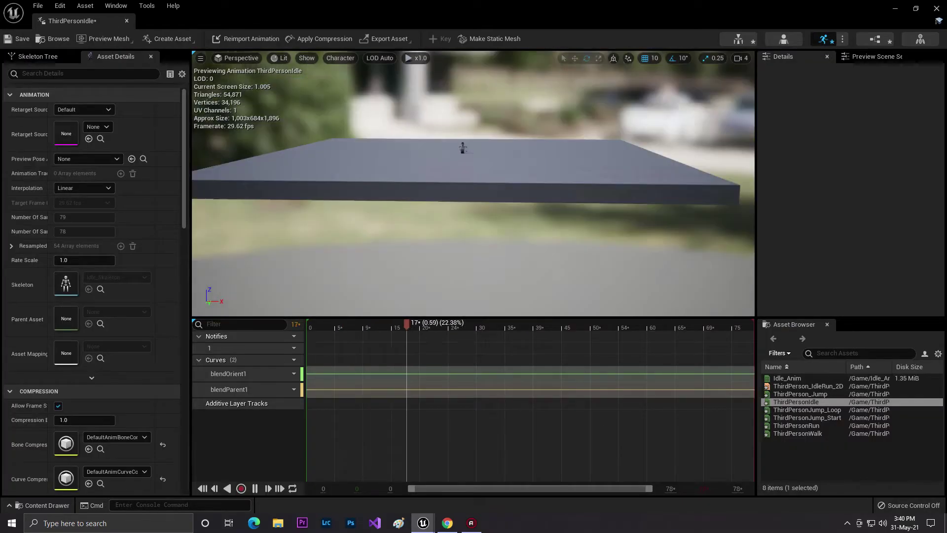
pyautogui.press('w')
pyautogui.moveTo(473, 197); pyautogui.dragTo(458, 215, button='right')
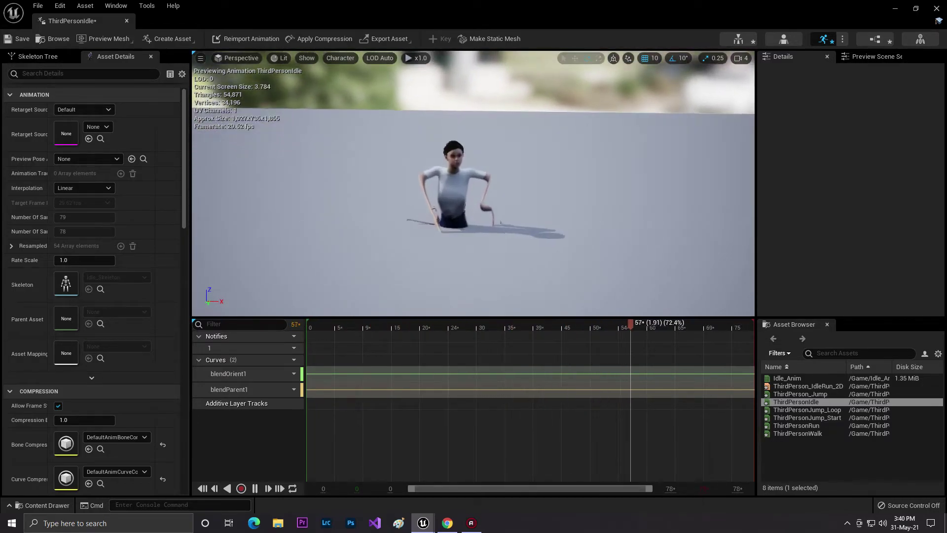
pyautogui.moveTo(465, 167); pyautogui.dragTo(465, 168, button='right')
pyautogui.press('w')
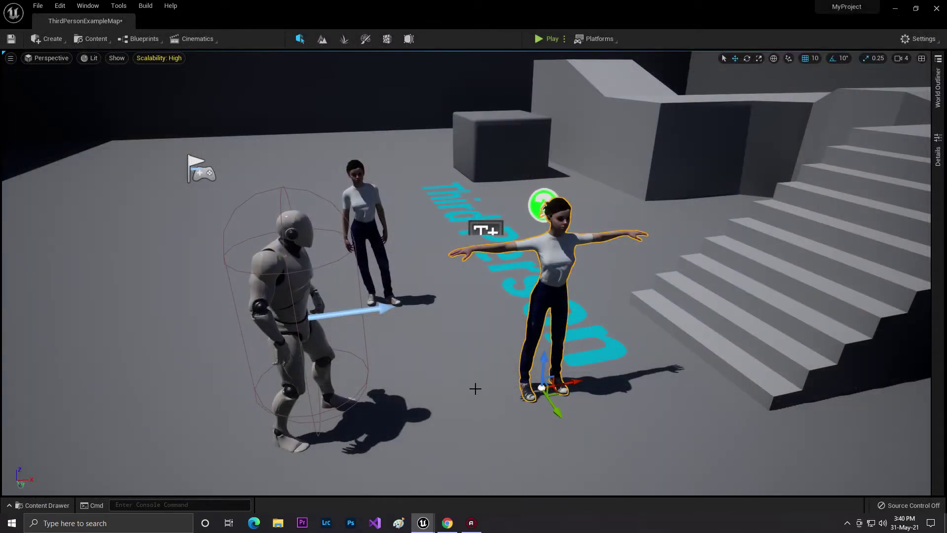
# Force delete the retargeted ThirdPerson_AnimBP and its retargeted blend space and animations from the Content folder
pyautogui.hotkey('ctrl', 'space')
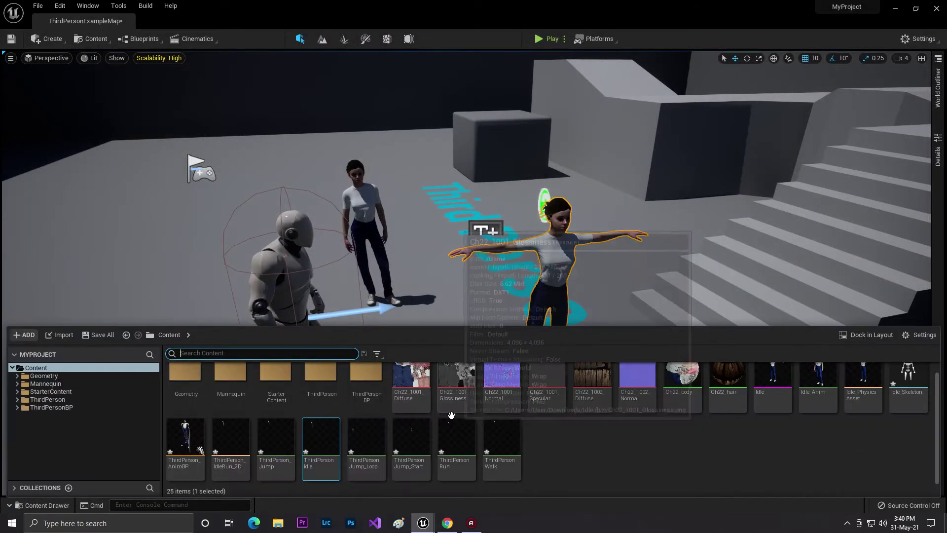
pyautogui.click(186, 438)
pyautogui.keyDown('shift'); pyautogui.click(495, 446); pyautogui.keyUp('shift')
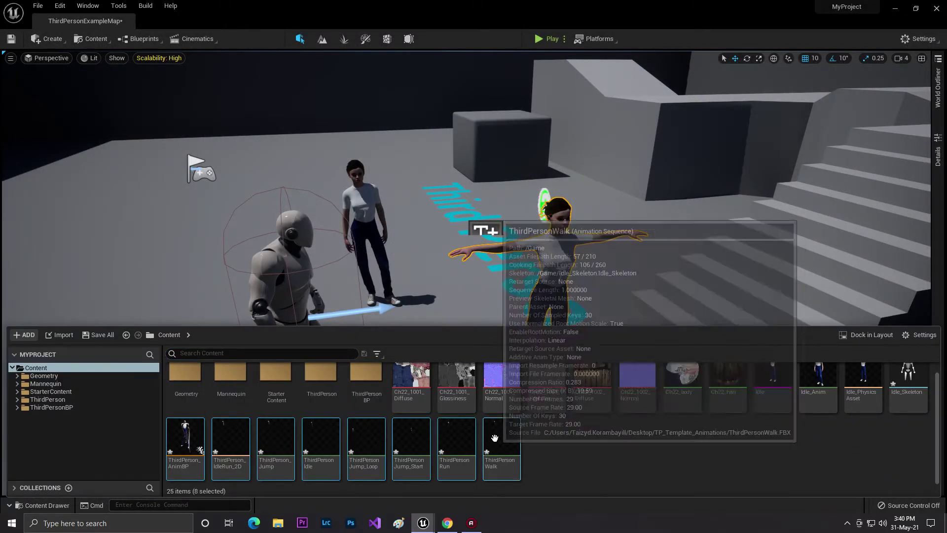
pyautogui.rightClick(496, 443)
pyautogui.click(522, 295)
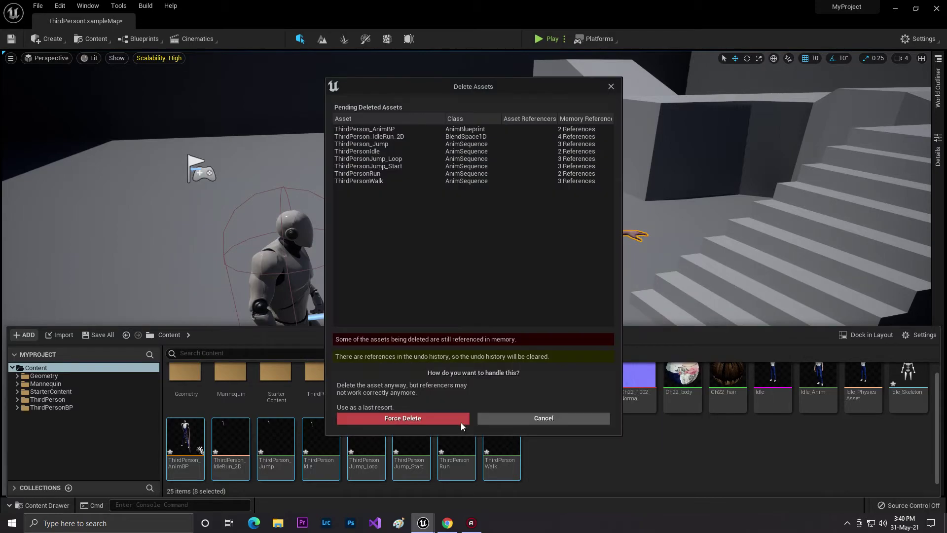
pyautogui.click(463, 421)
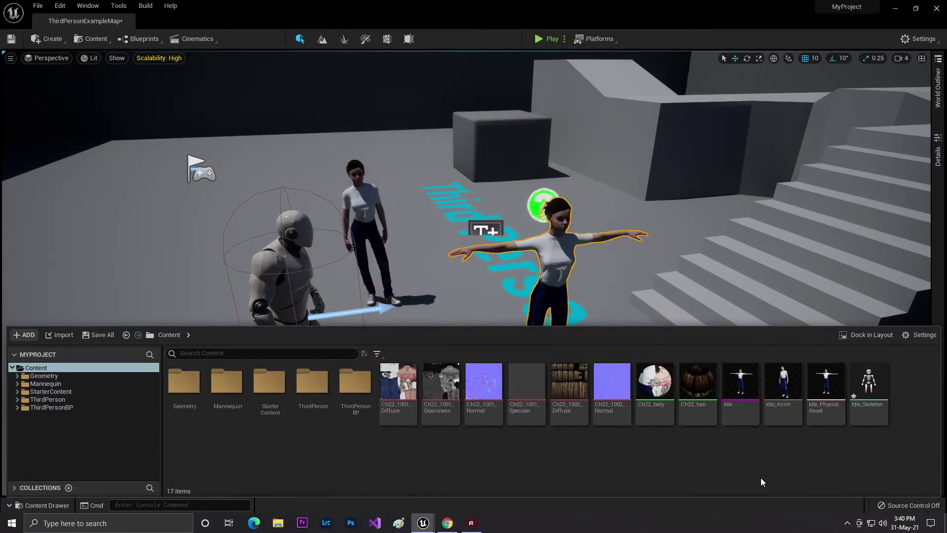
# Delete Idle_Skeleton, replacing its references with UE4_Mannequin_Skeleton, accept adding the missing bones, and save the affected assets
pyautogui.rightClick(856, 380)
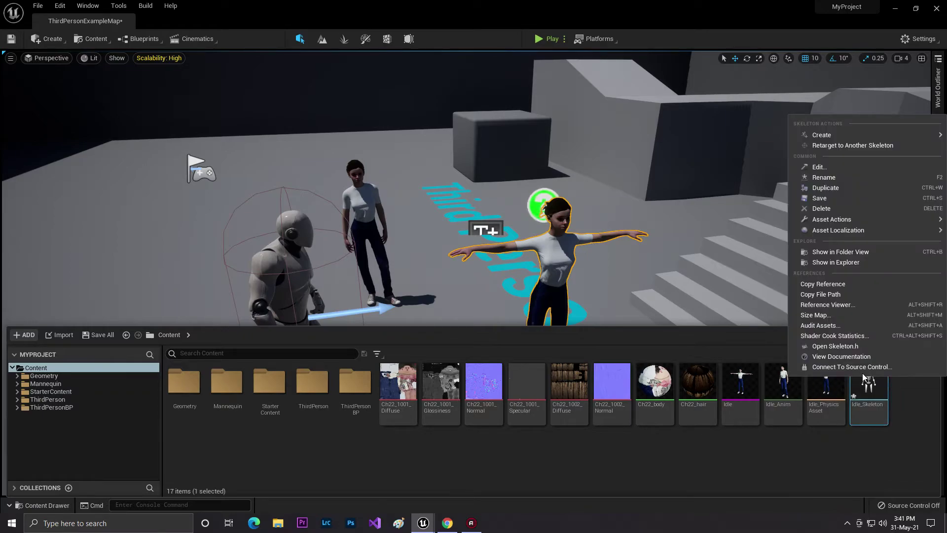
pyautogui.click(821, 208)
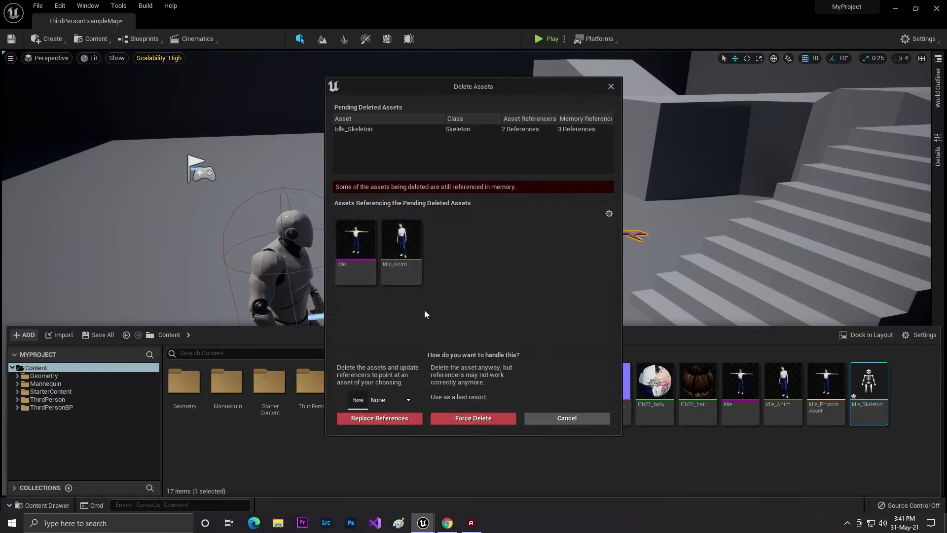
pyautogui.click(398, 402)
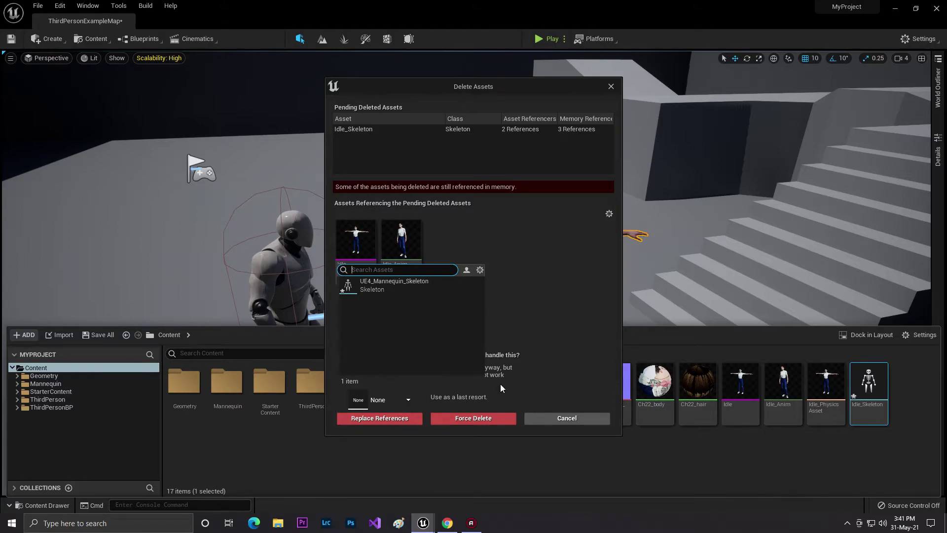
pyautogui.click(387, 291)
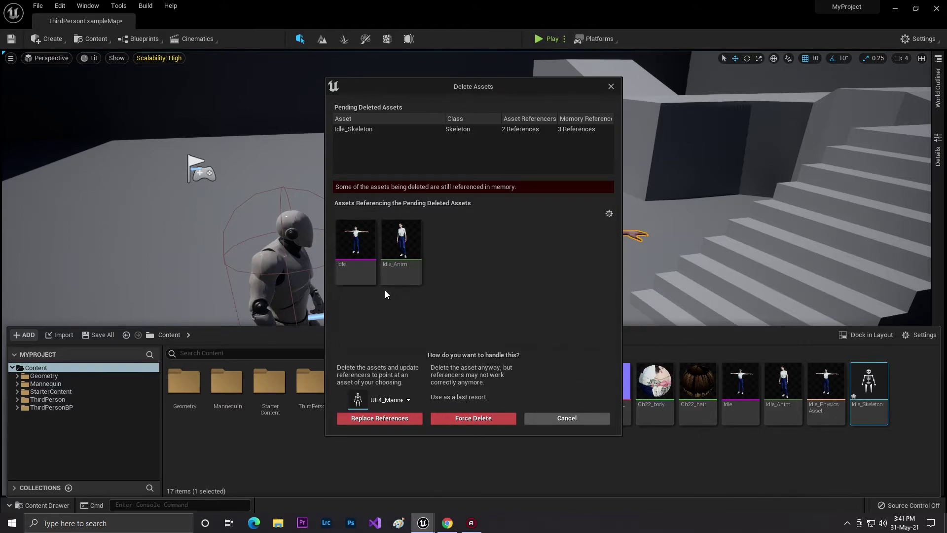
pyautogui.click(389, 418)
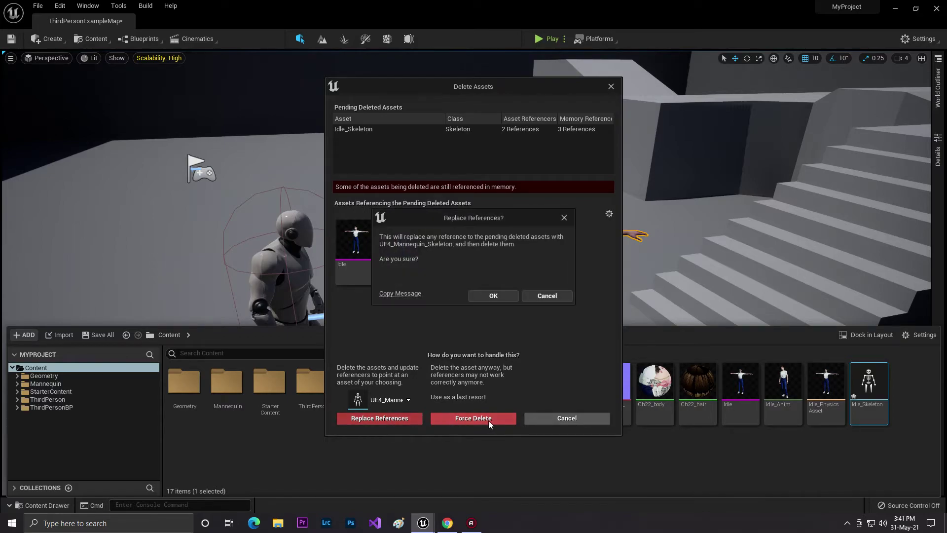
pyautogui.click(488, 299)
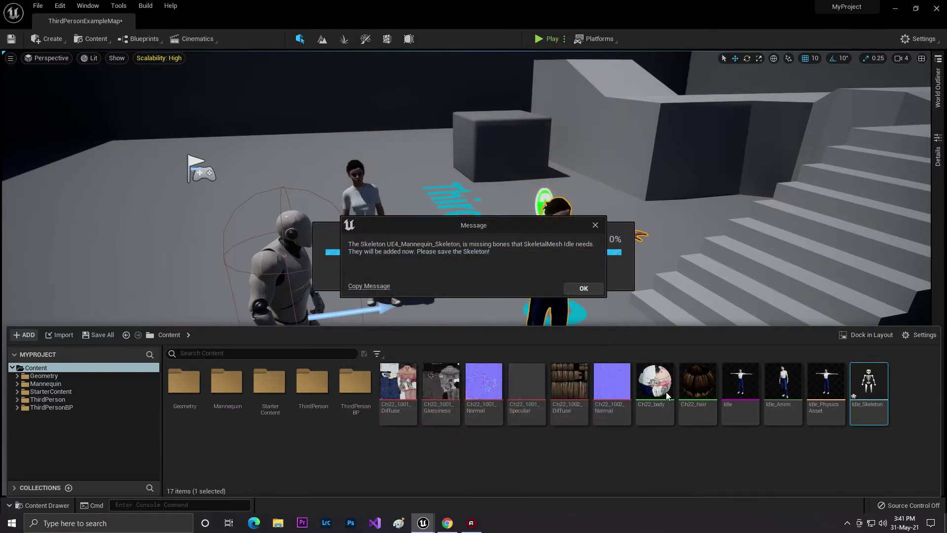
pyautogui.click(583, 289)
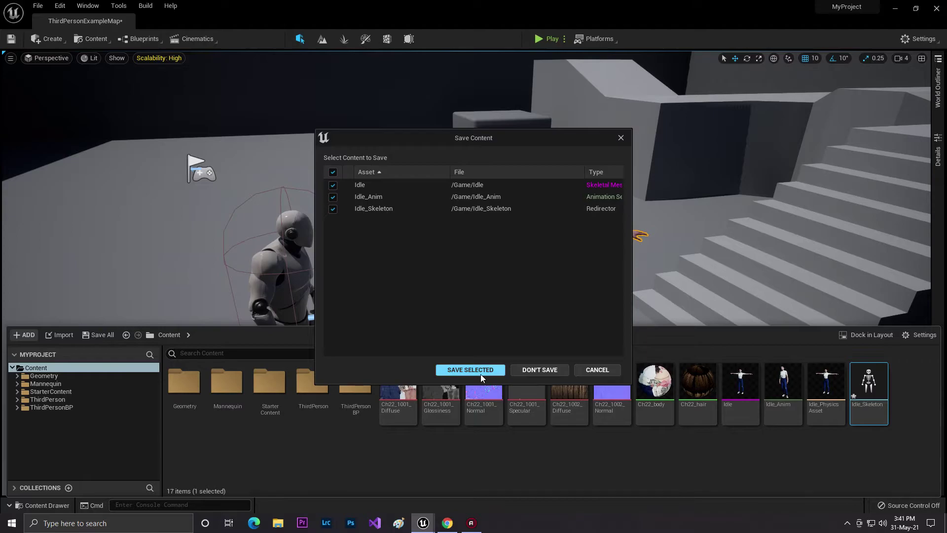
pyautogui.click(480, 371)
pyautogui.click(709, 119)
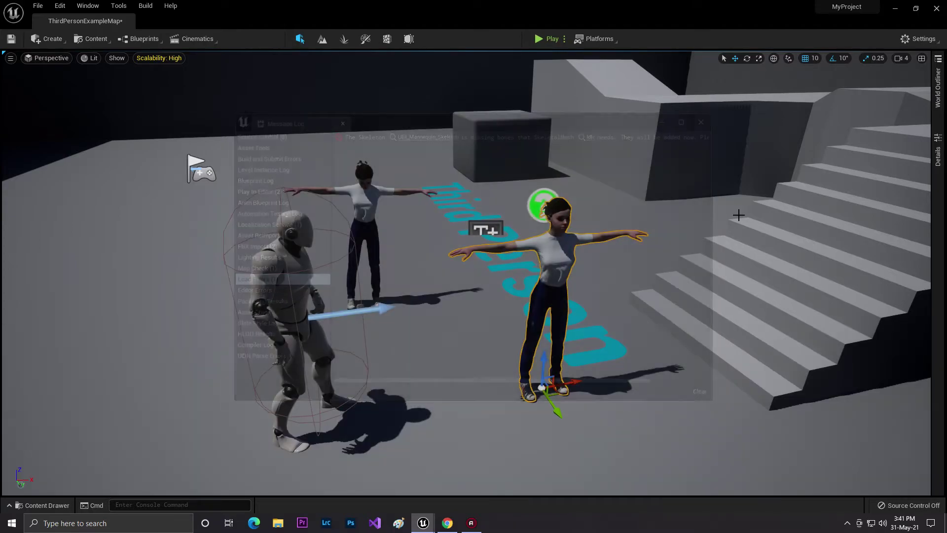
# Save all the remaining modified content in the project
pyautogui.moveTo(733, 258); pyautogui.dragTo(710, 253, button='right')
pyautogui.hotkey('ctrl', 'space')
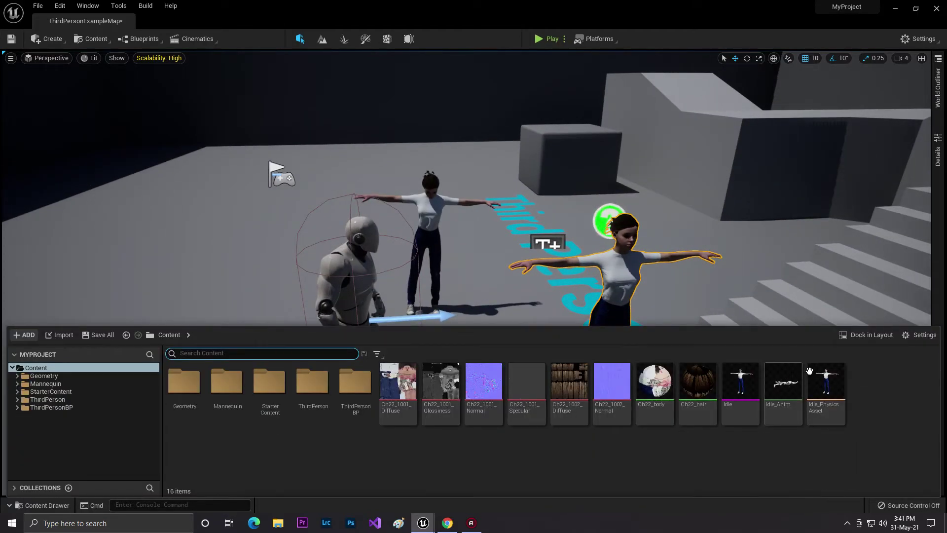
pyautogui.click(101, 340)
pyautogui.click(532, 370)
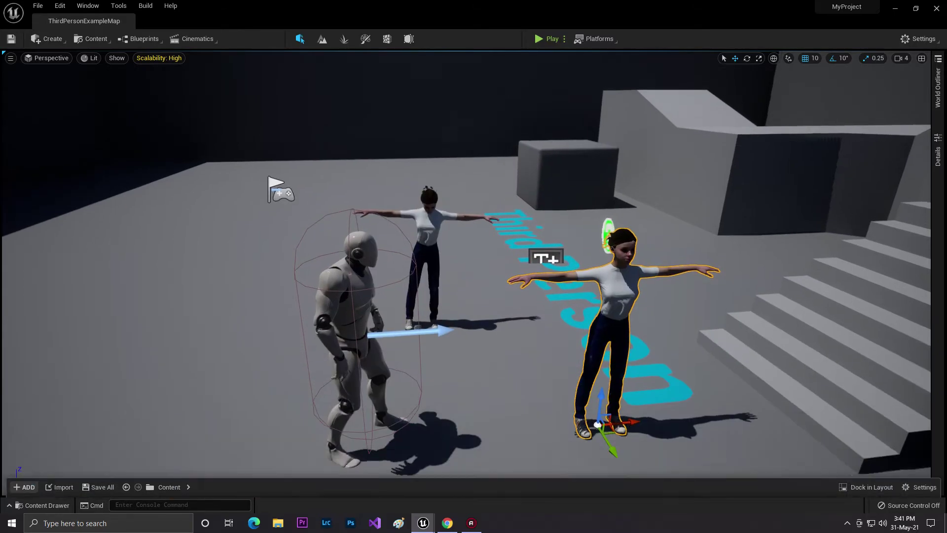
pyautogui.hotkey('ctrl', 'space')
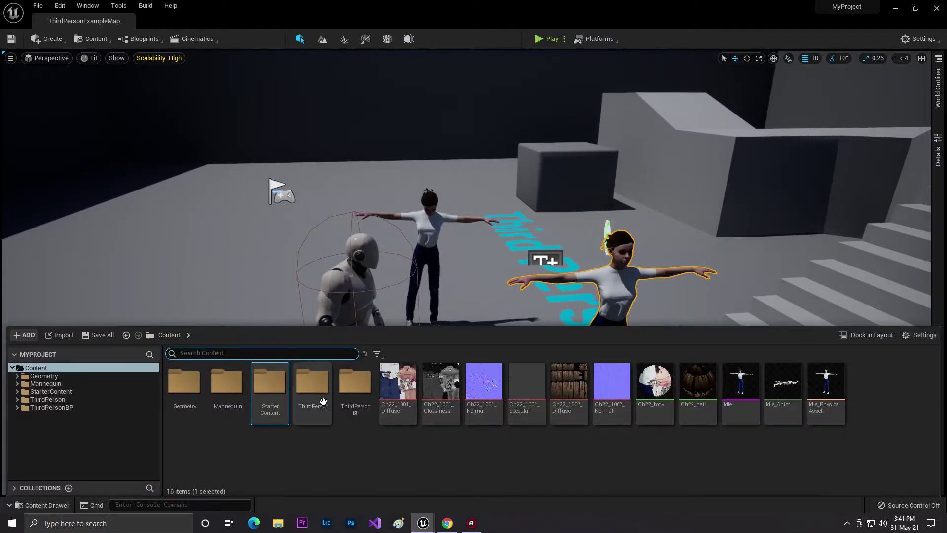
pyautogui.doubleClick(230, 382)
pyautogui.doubleClick(178, 379)
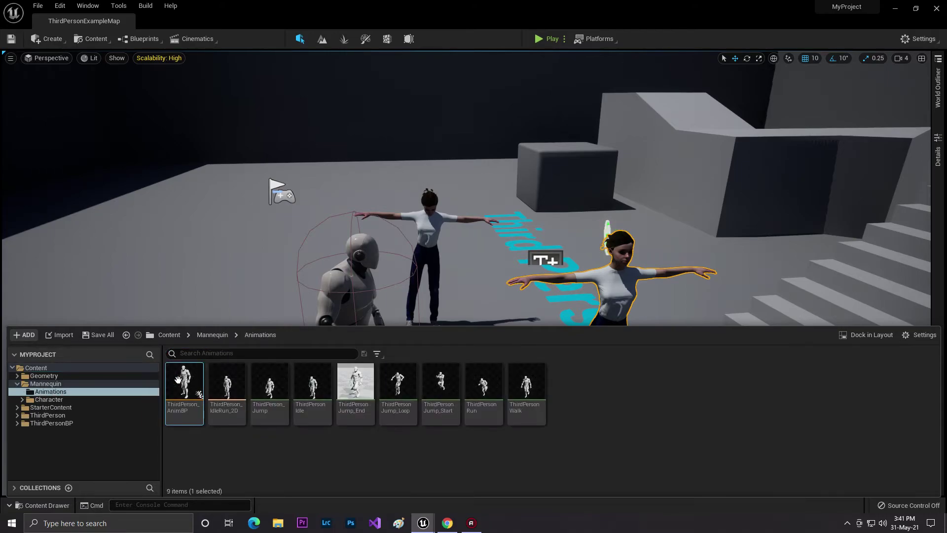
pyautogui.rightClick(183, 387)
pyautogui.moveTo(273, 160)
pyautogui.click(387, 164)
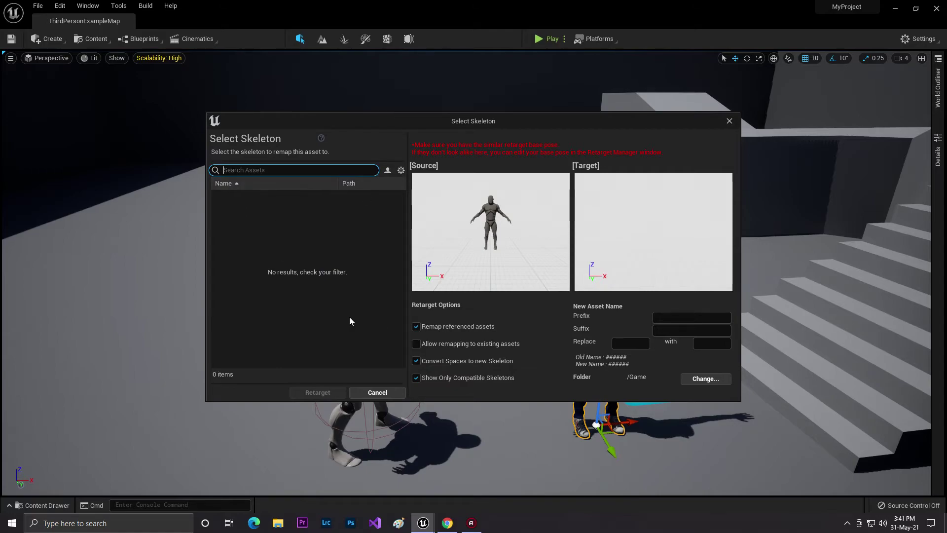
pyautogui.click(730, 122)
# Open the ThirdPersonCharacter blueprint from ThirdPersonBP/Blueprints and select its character mesh in the viewport
pyautogui.hotkey('ctrl', 'space')
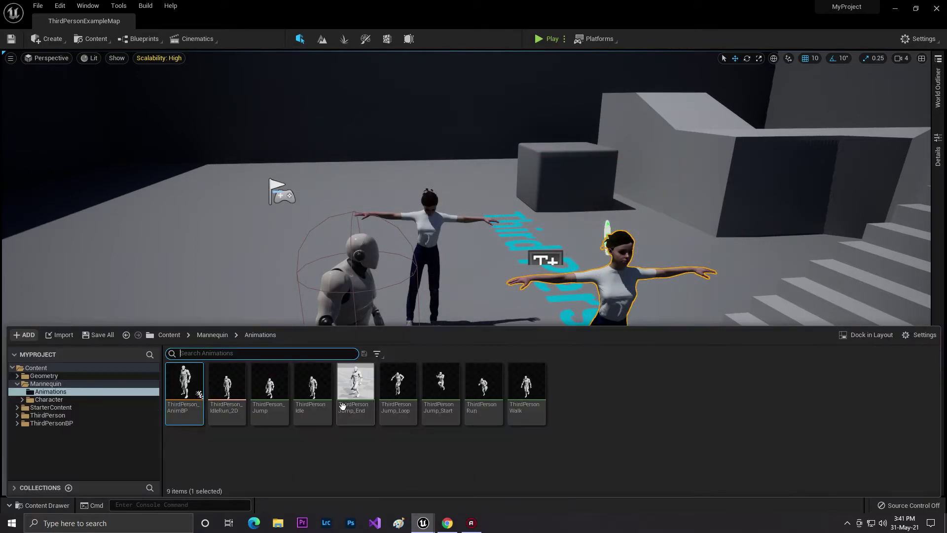
pyautogui.click(351, 297)
pyautogui.hotkey('ctrl', 'space')
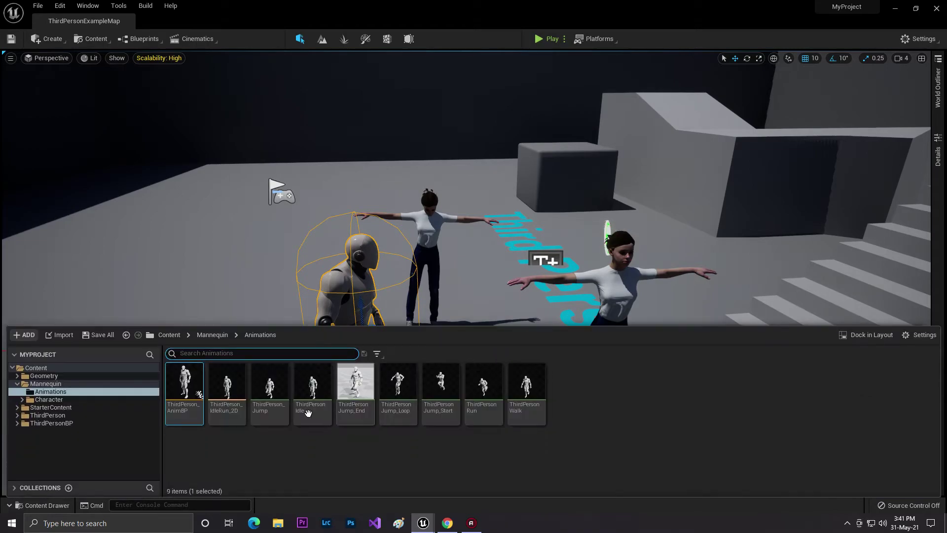
pyautogui.click(67, 424)
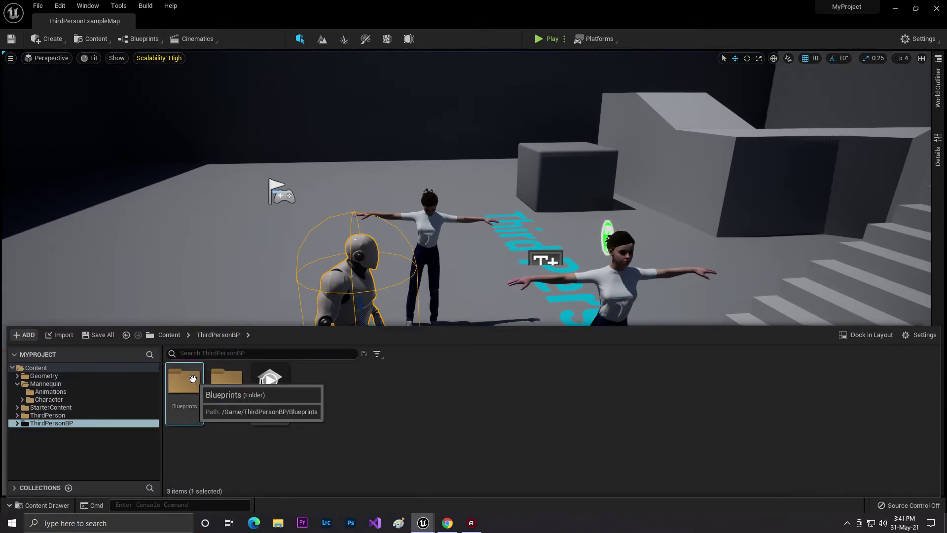
pyautogui.doubleClick(195, 380)
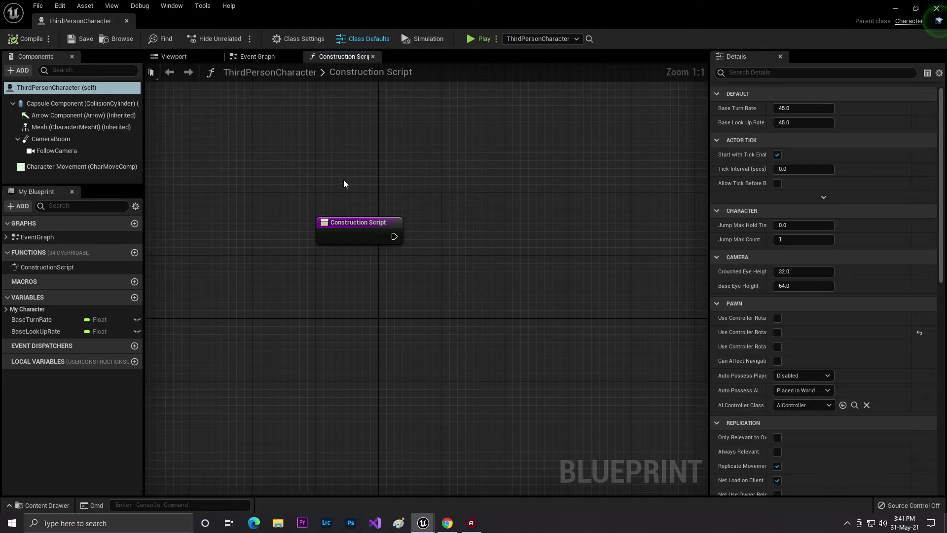
pyautogui.click(175, 57)
pyautogui.click(427, 266)
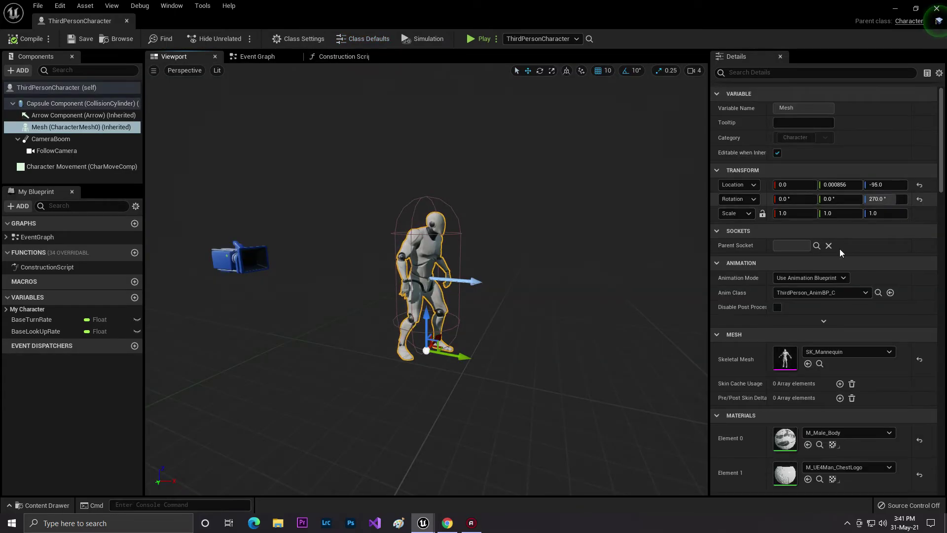
# Set the mesh component's skeletal mesh to Idle and its anim class to ThirdPerson_AnimBP, then compile and save the blueprint
pyautogui.click(816, 349)
pyautogui.click(851, 231)
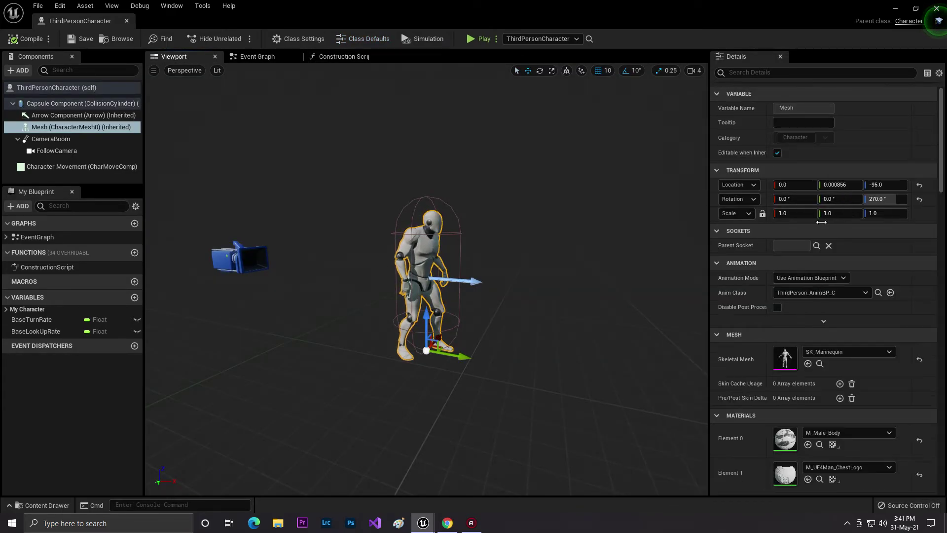
pyautogui.click(815, 292)
pyautogui.click(816, 276)
pyautogui.click(817, 275)
pyautogui.click(859, 292)
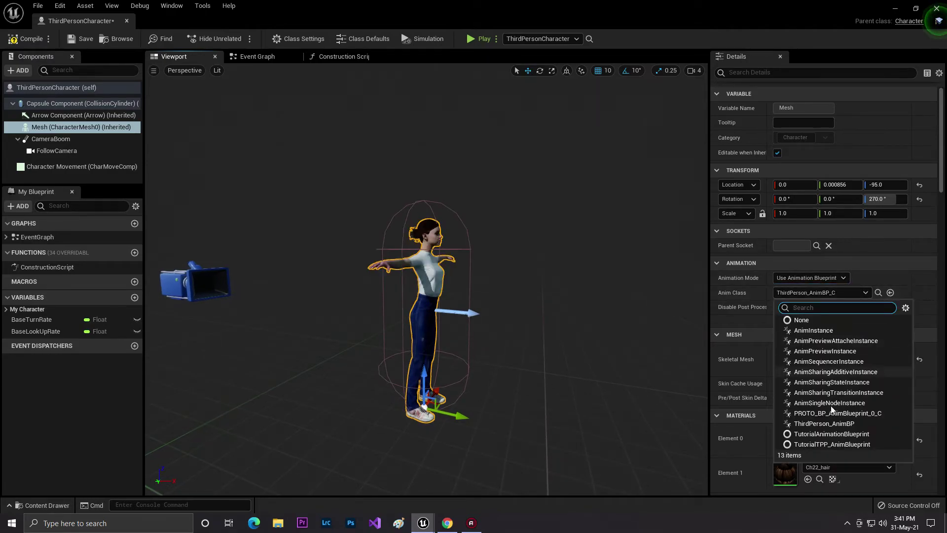
pyautogui.click(842, 427)
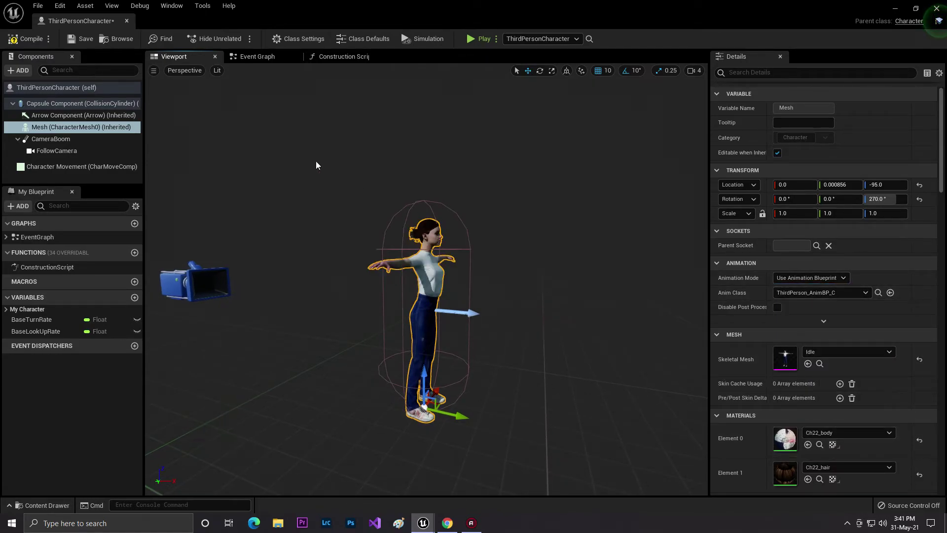
pyautogui.click(25, 40)
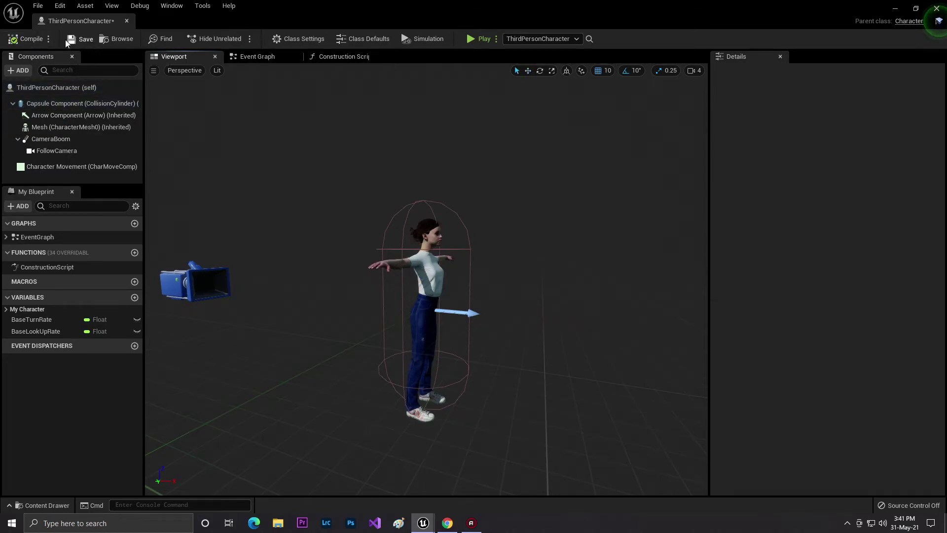
# Reselect the character mesh, assign ThirdPerson_AnimBP as its anim class again, and recompile the blueprint
pyautogui.click(427, 284)
pyautogui.scroll(5, 427, 283)
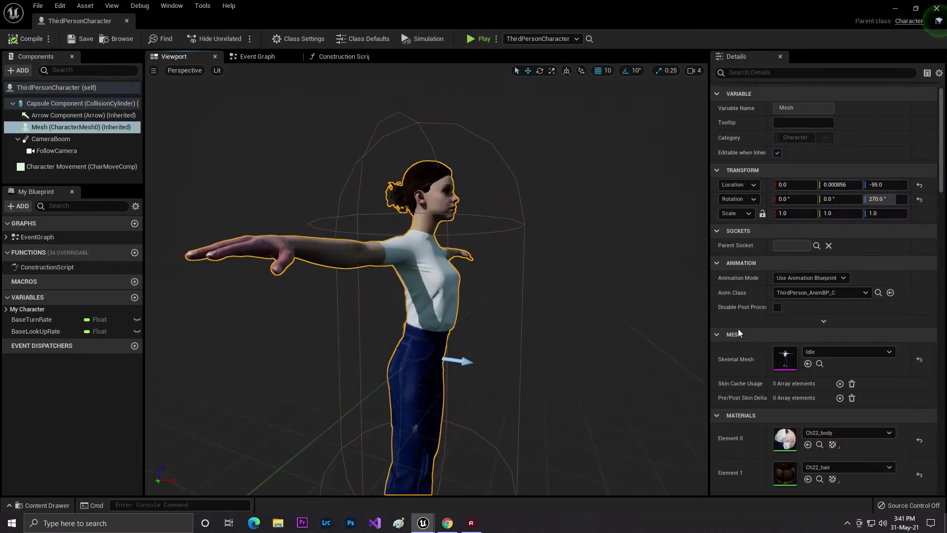
pyautogui.click(827, 295)
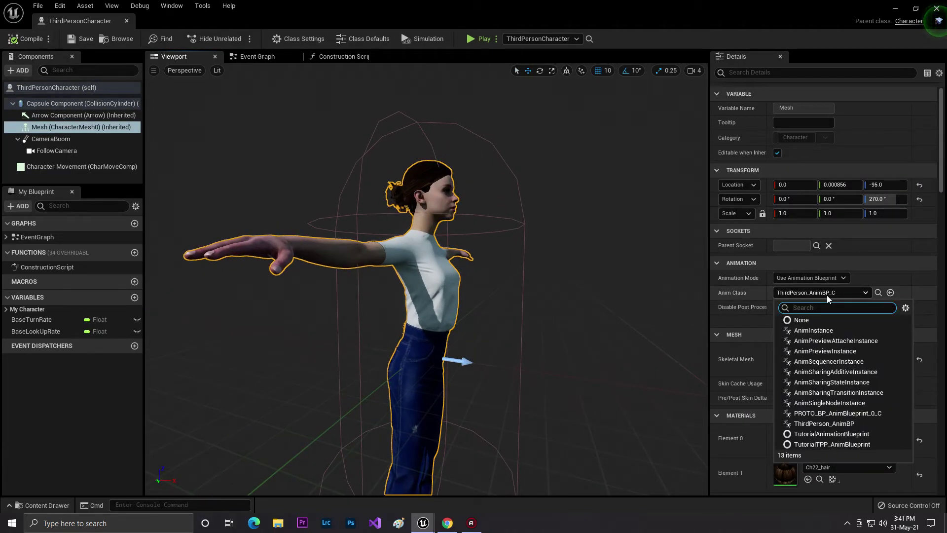
pyautogui.click(839, 425)
pyautogui.click(23, 42)
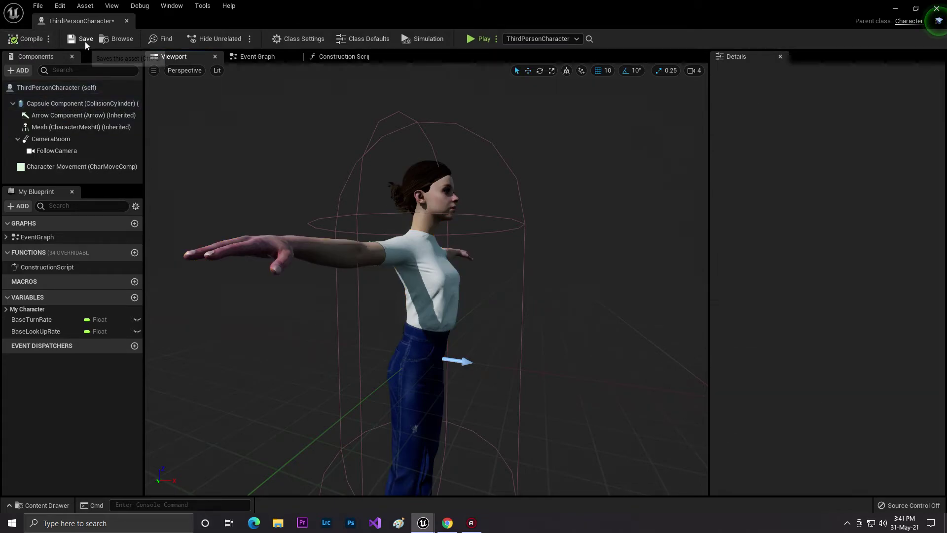
# Play the third-person level, run the character up the stairs and jump to check its animation, and stop playing
pyautogui.click(895, 9)
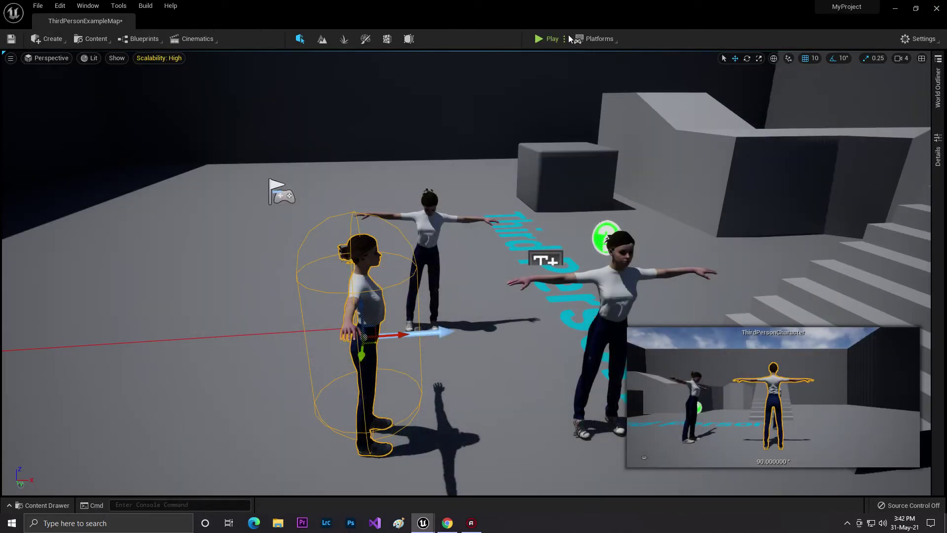
pyautogui.click(608, 211)
pyautogui.press('w')
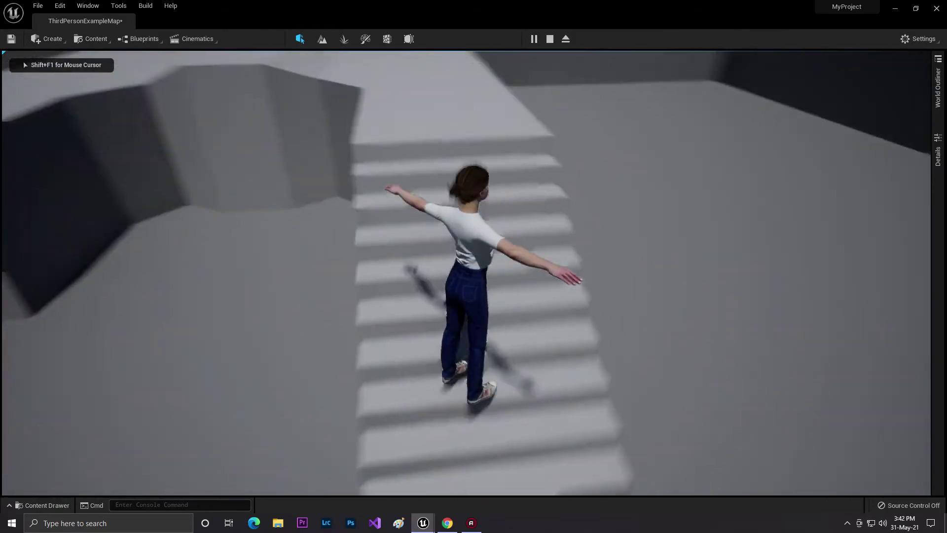
pyautogui.press('w')
pyautogui.press('space')
pyautogui.press('space')
pyautogui.press('w')
pyautogui.press('space')
pyautogui.press('Escape')
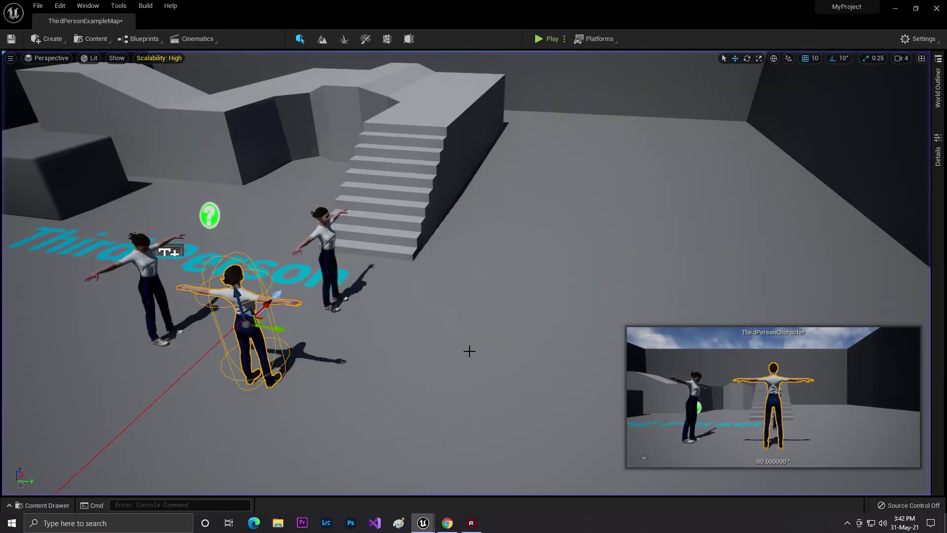
# Try to retarget the ThirdPerson_AnimBP animation blueprint in the Mannequin/Animations folder
pyautogui.hotkey('ctrl', 'space')
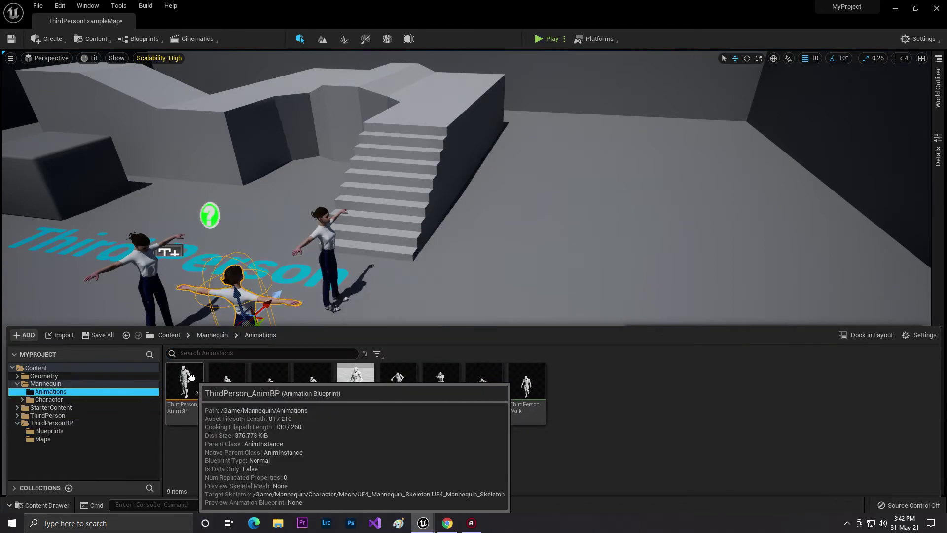
pyautogui.rightClick(193, 390)
pyautogui.click(394, 187)
pyautogui.click(389, 197)
pyautogui.hotkey('ctrl', 'space')
pyautogui.rightClick(180, 405)
pyautogui.moveTo(276, 164)
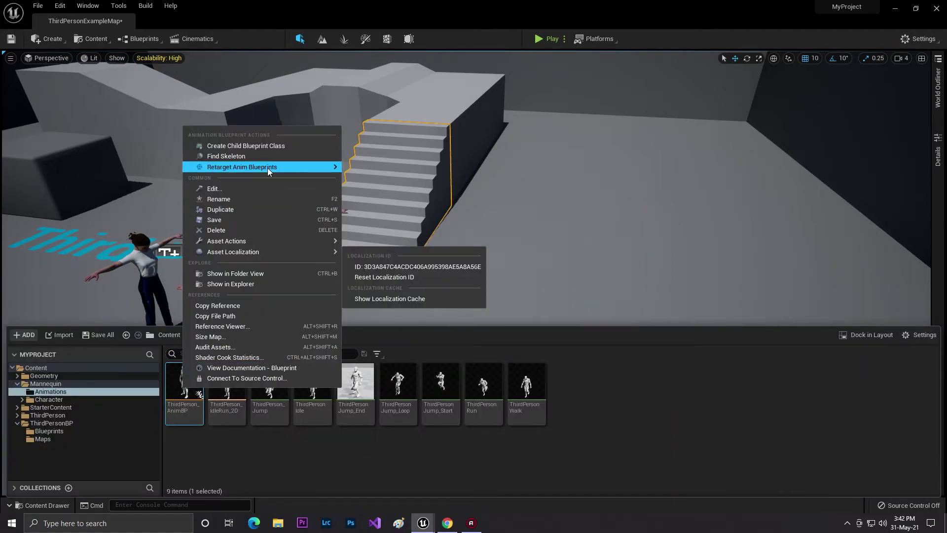
pyautogui.click(395, 176)
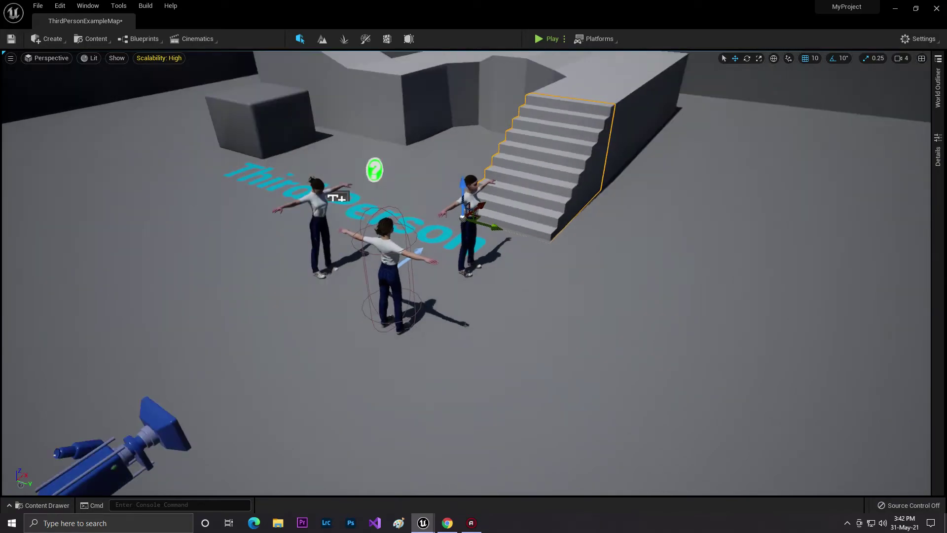
pyautogui.hotkey('ctrl', 'space')
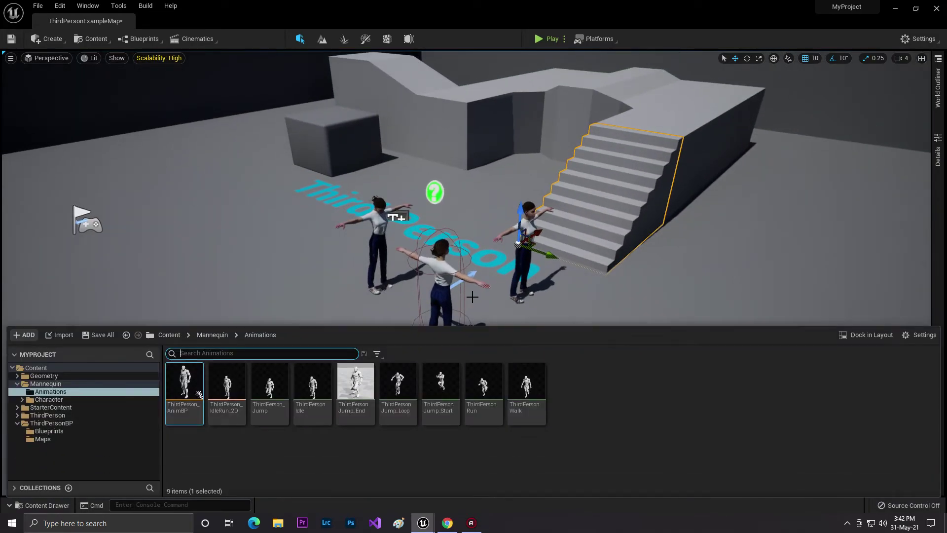
# Play the level again, move the character around beside the placed one, and stop the session
pyautogui.click(549, 39)
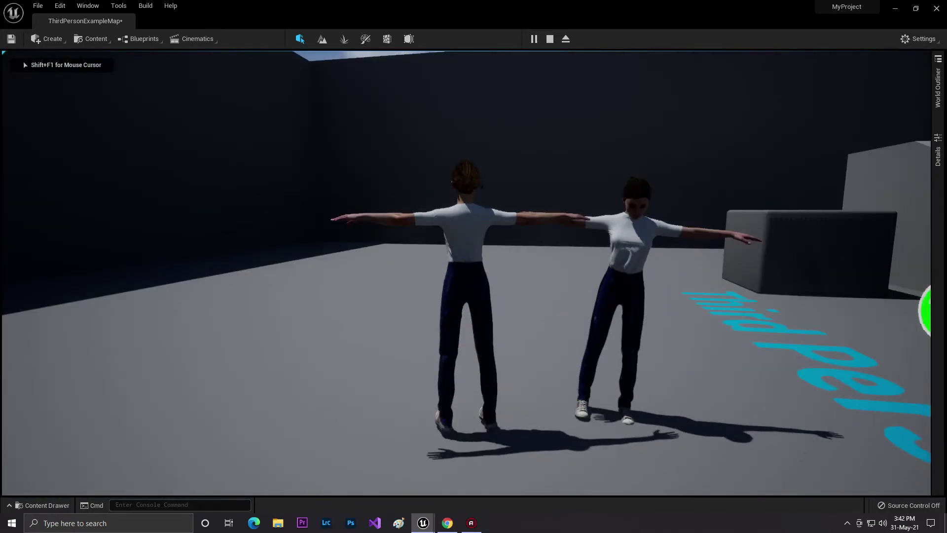
pyautogui.press('d')
pyautogui.press('w')
pyautogui.press('d')
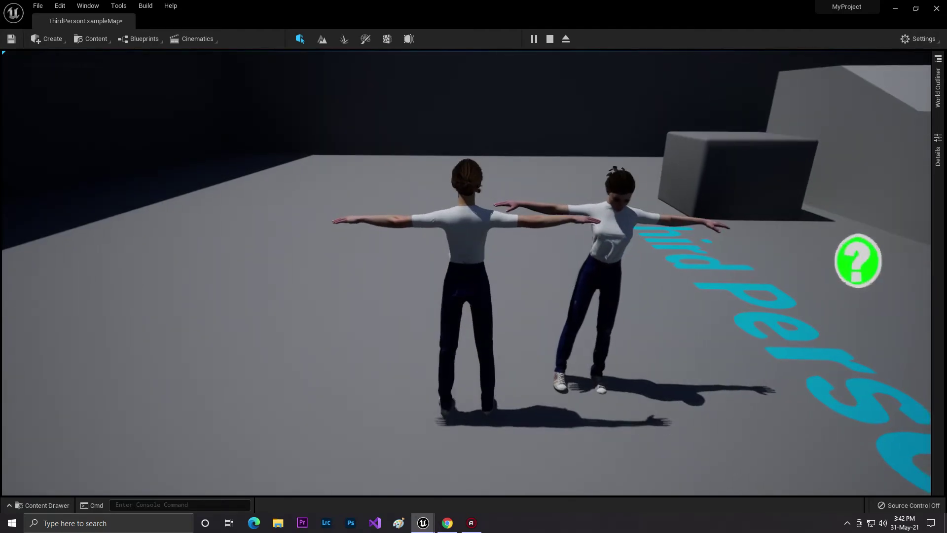
pyautogui.press('Escape')
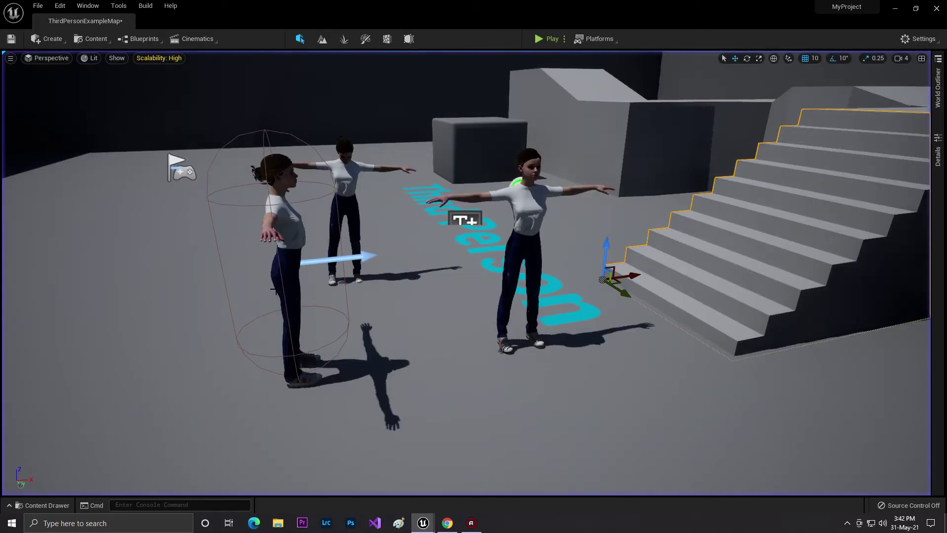
# Open the ThirdPersonCharacter blueprint from ThirdPersonBP/Blueprints and select its Mesh component
pyautogui.hotkey('ctrl', 'space')
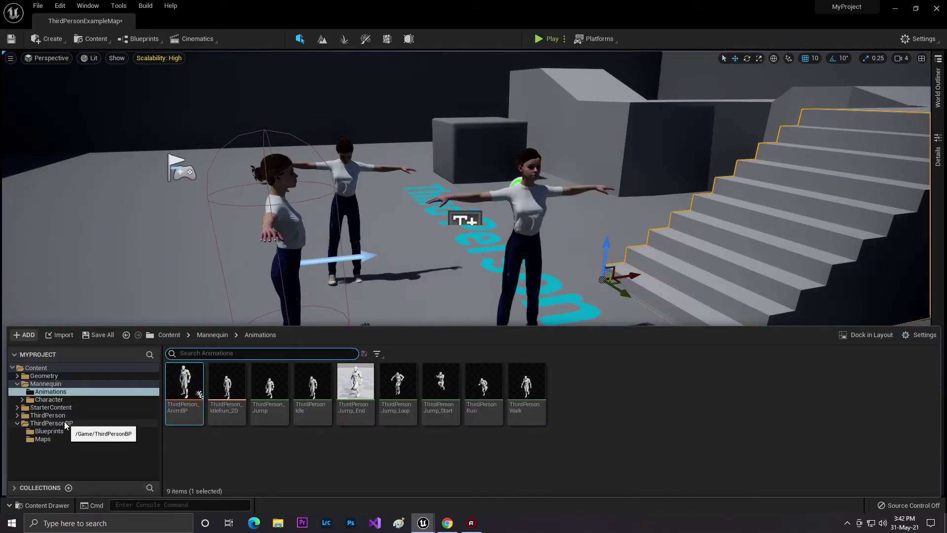
pyautogui.click(61, 423)
pyautogui.doubleClick(191, 407)
pyautogui.doubleClick(186, 392)
pyautogui.press('s')
pyautogui.moveTo(386, 280); pyautogui.dragTo(370, 279, button='right')
pyautogui.click(52, 127)
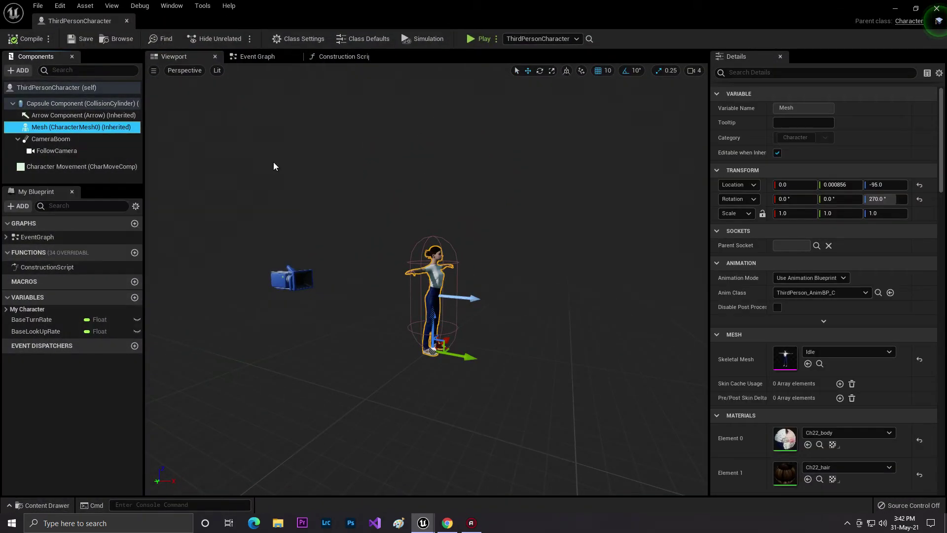
# Try PROTO_BP_AnimBlueprint_0_C as the mesh's anim class and compile the blueprint
pyautogui.click(811, 293)
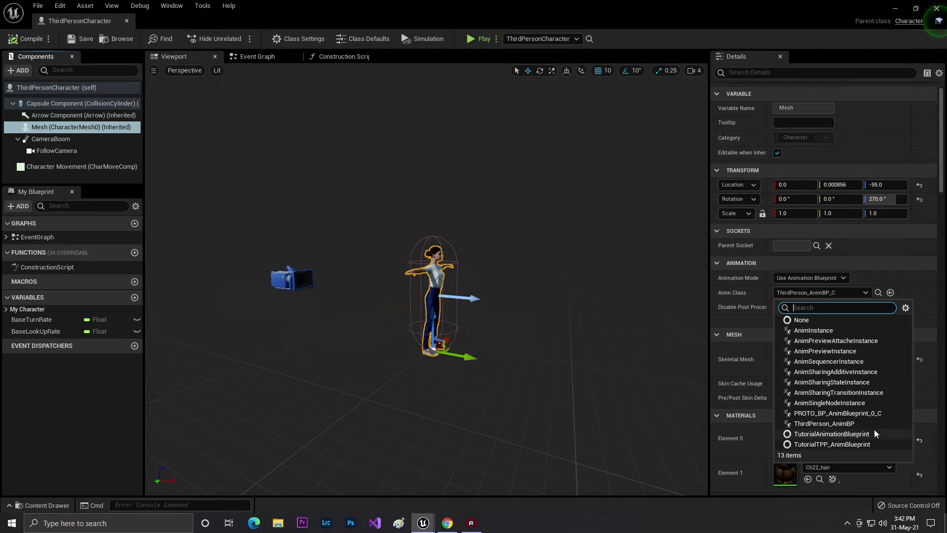
pyautogui.click(872, 415)
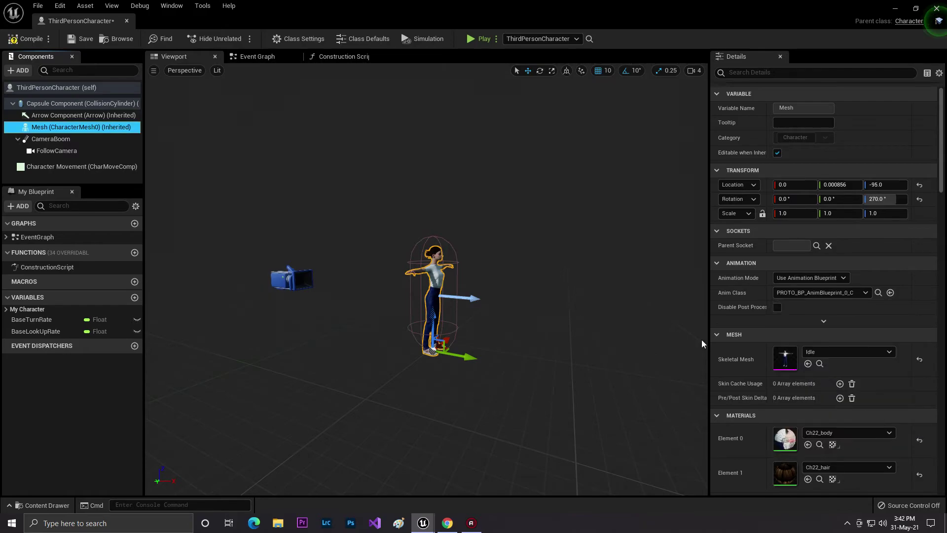
pyautogui.click(22, 42)
# Set the character mesh's anim class to ThirdPerson_AnimBP and save the blueprint
pyautogui.click(444, 279)
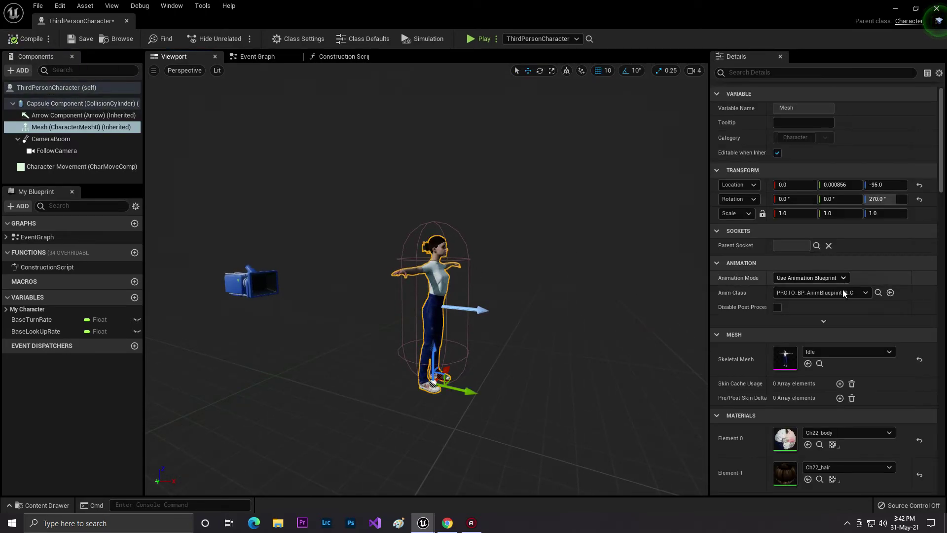
pyautogui.click(807, 292)
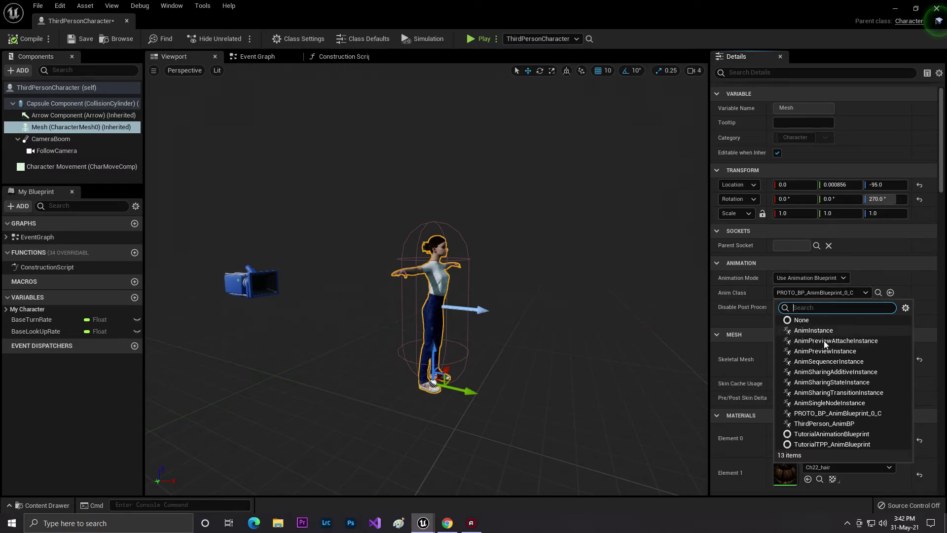
pyautogui.click(856, 424)
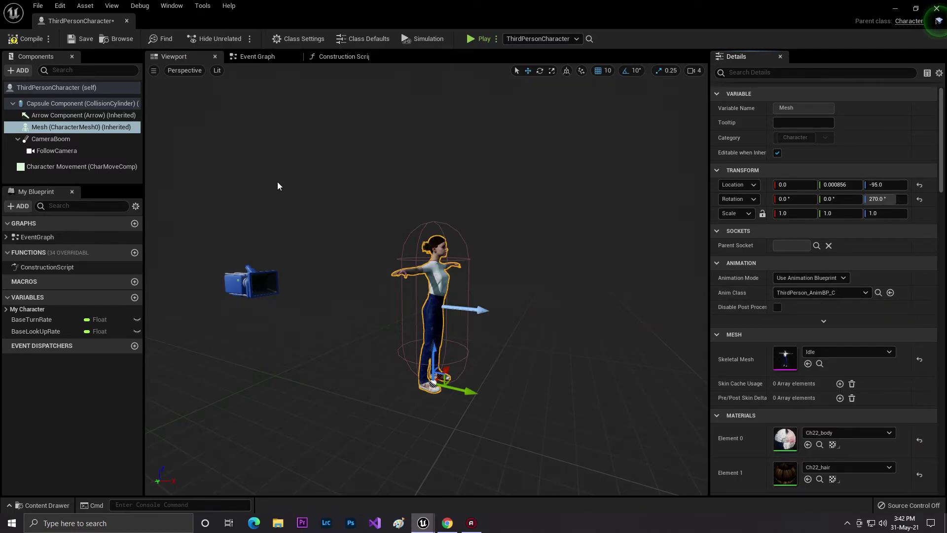
pyautogui.click(99, 39)
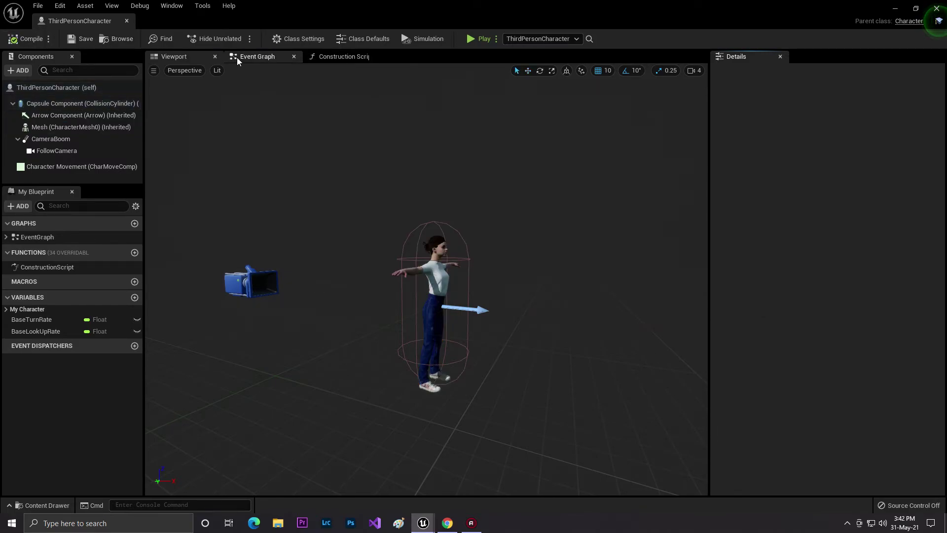
# Add an Event BeginPlay node in an empty area of the character's Event Graph
pyautogui.click(254, 56)
pyautogui.moveTo(386, 286); pyautogui.dragTo(145, 353, button='right')
pyautogui.moveTo(685, 247); pyautogui.dragTo(335, 330, button='right')
pyautogui.rightClick(411, 216)
pyautogui.write('begin')
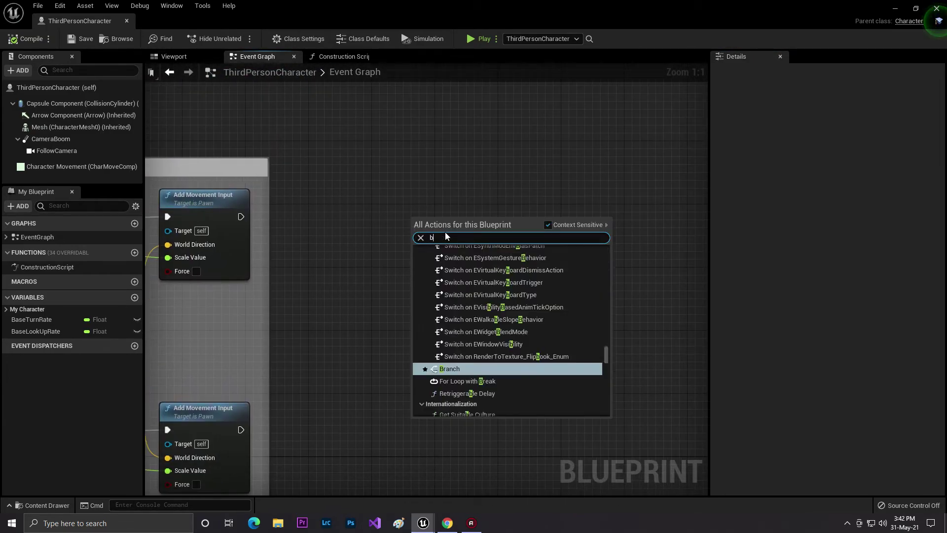
pyautogui.press('Return')
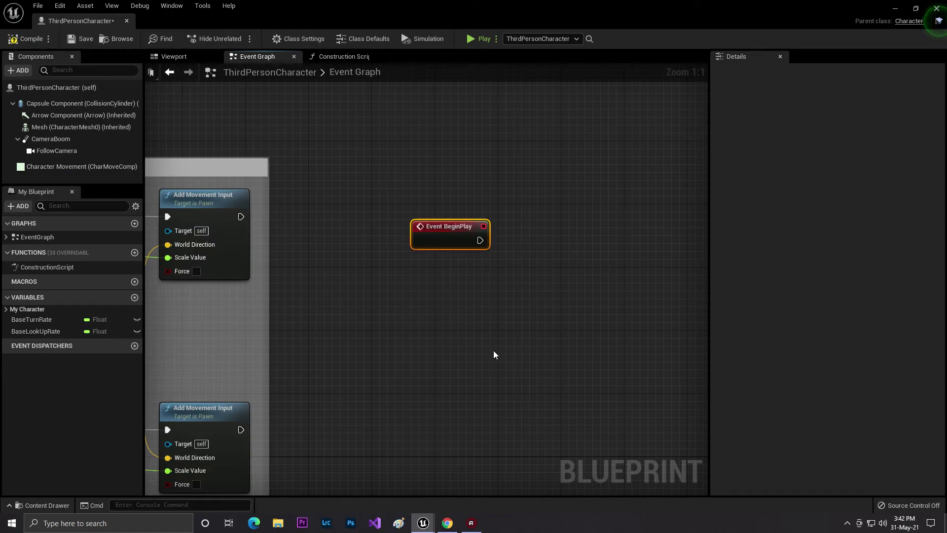
# Add a Mesh reference below Event BeginPlay and create a Play Animation node targeting it
pyautogui.moveTo(495, 353); pyautogui.dragTo(426, 354, button='right')
pyautogui.moveTo(404, 288); pyautogui.dragTo(472, 237)
pyautogui.write('play anim')
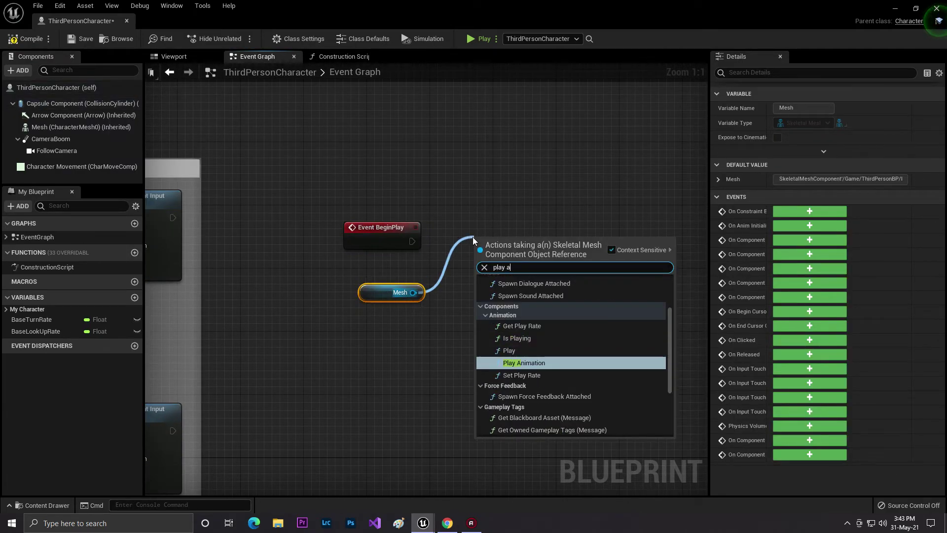
pyautogui.click(544, 399)
pyautogui.moveTo(532, 254); pyautogui.dragTo(552, 214)
# Assign ThirdPersonIdle as the looping animation of the Play Animation node and connect the node to Event BeginPlay
pyautogui.moveTo(650, 7); pyautogui.dragTo(507, 58)
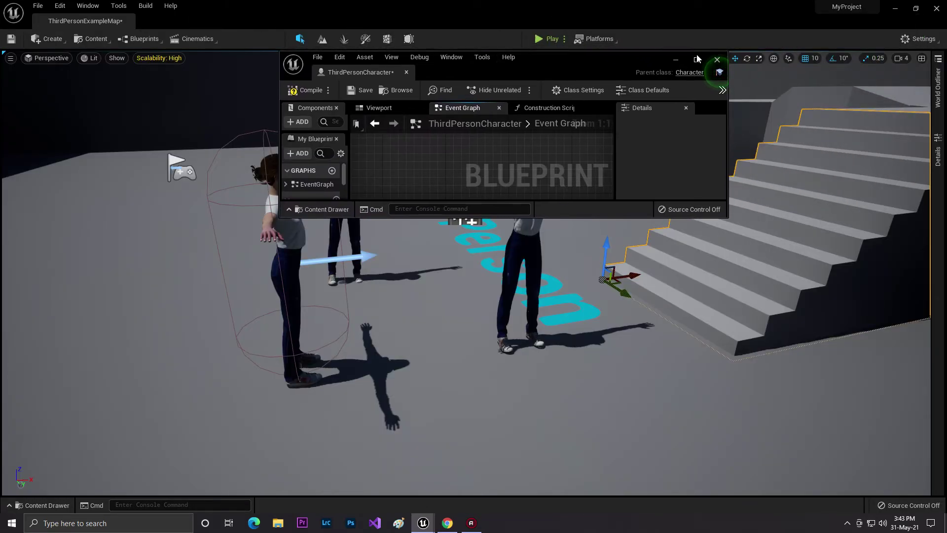
pyautogui.click(696, 59)
pyautogui.hotkey('ctrl', 'space')
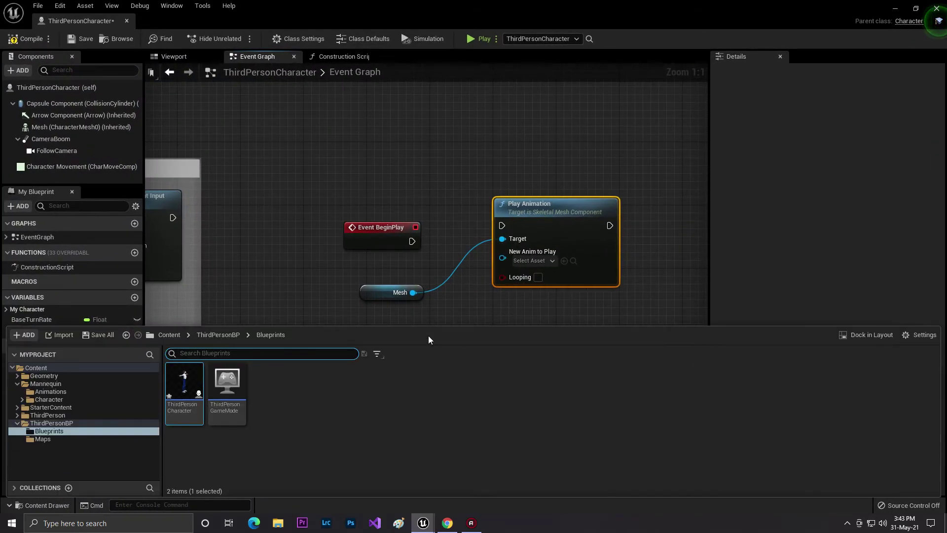
pyautogui.click(63, 391)
pyautogui.moveTo(313, 403); pyautogui.dragTo(555, 259)
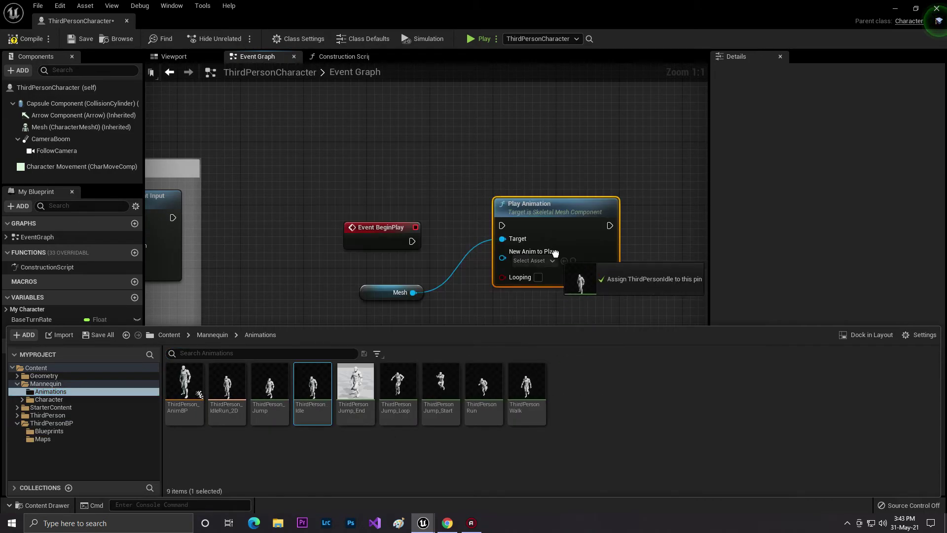
pyautogui.moveTo(411, 241); pyautogui.dragTo(491, 226)
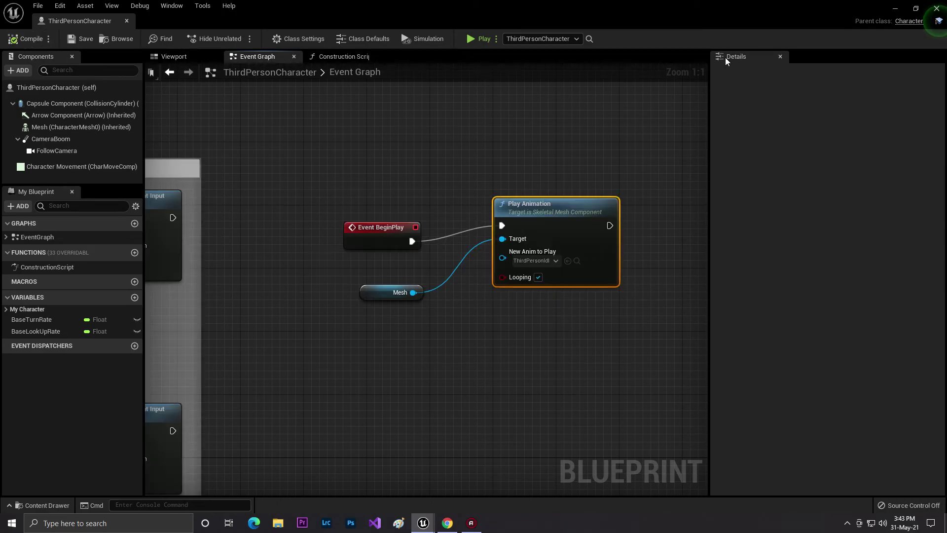
# Close the character blueprint, save the level, and briefly play it to test the idle animation
pyautogui.click(940, 9)
pyautogui.click(12, 39)
pyautogui.hotkey('alt', 'p')
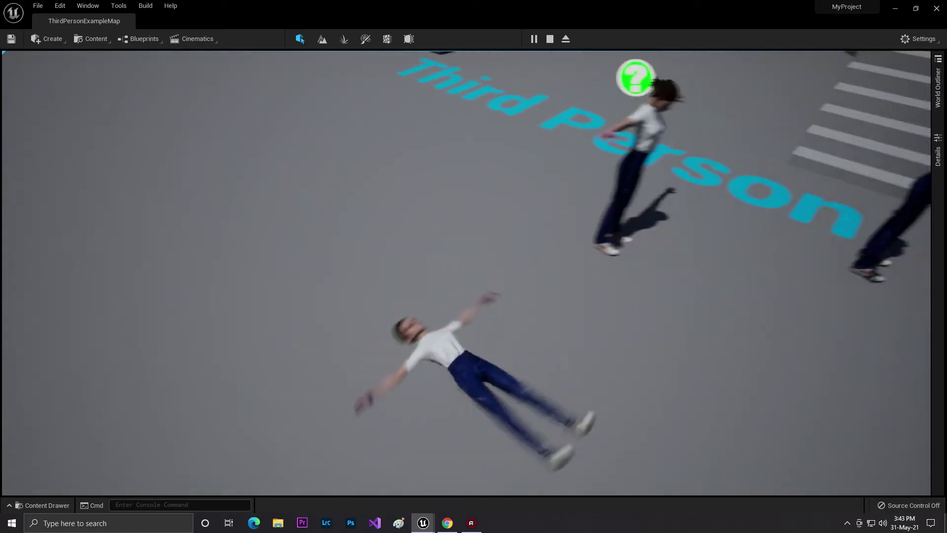
pyautogui.press('Escape')
pyautogui.hotkey('ctrl', 'space')
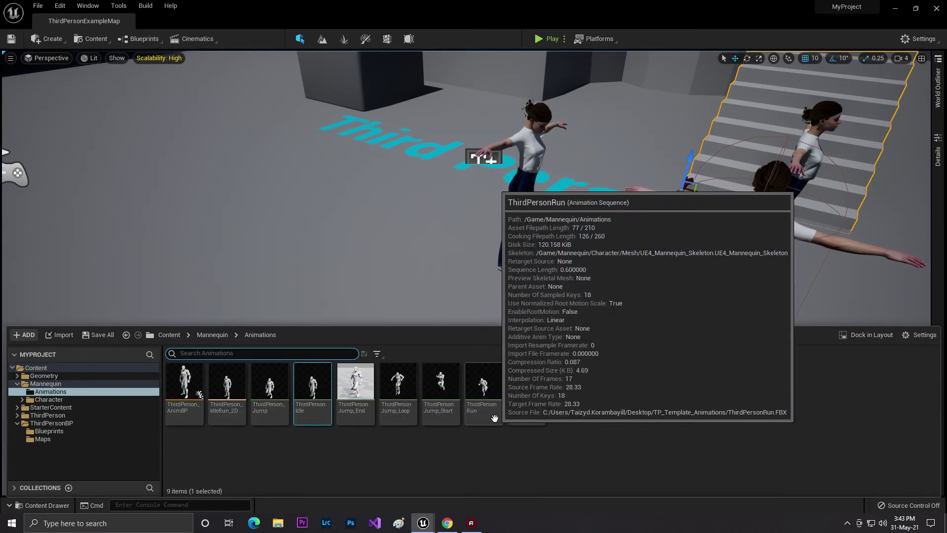
pyautogui.click(421, 518)
pyautogui.click(454, 479)
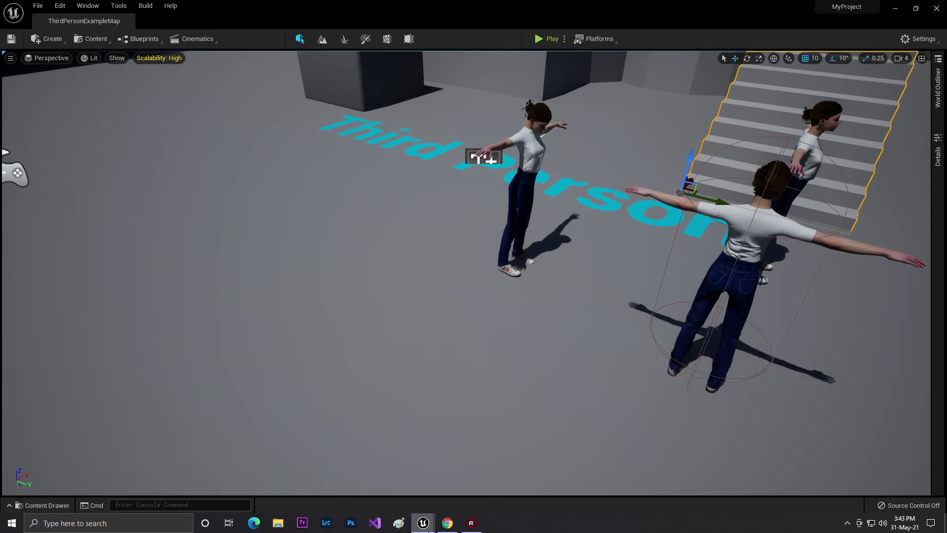
pyautogui.moveTo(427, 523)
pyautogui.click(435, 483)
# Reopen the ThirdPersonCharacter blueprint from ThirdPersonBP/Blueprints and shift the Event BeginPlay node slightly up in its graph
pyautogui.hotkey('ctrl', 'space')
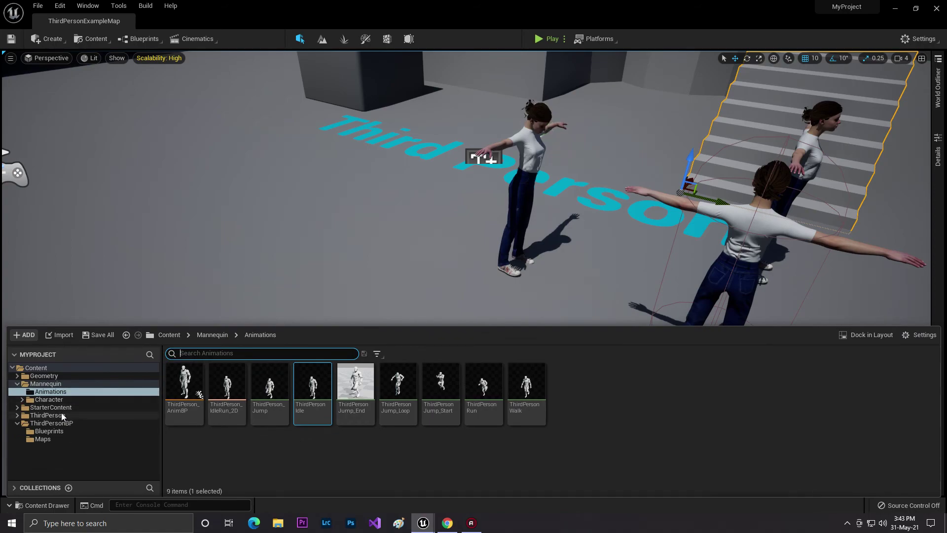
pyautogui.click(64, 423)
pyautogui.click(67, 431)
pyautogui.doubleClick(180, 404)
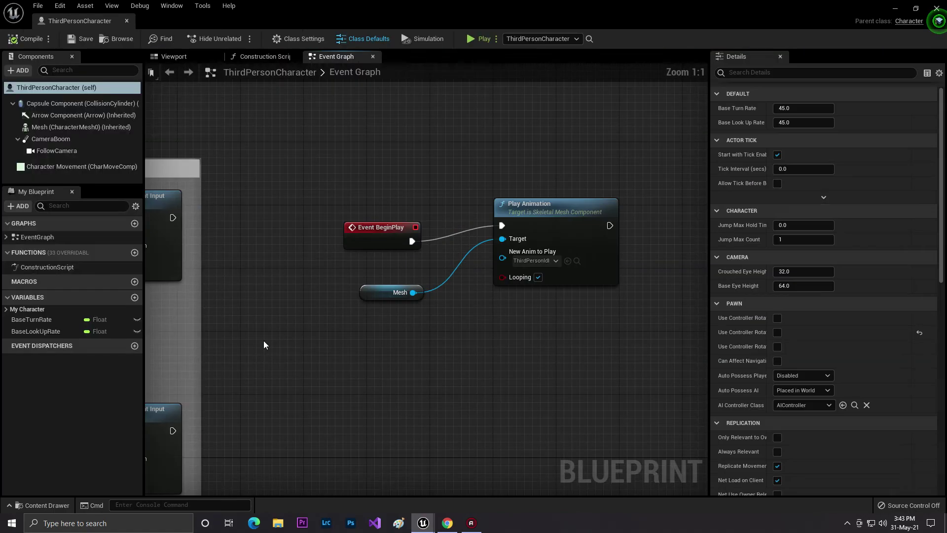
pyautogui.click(396, 223)
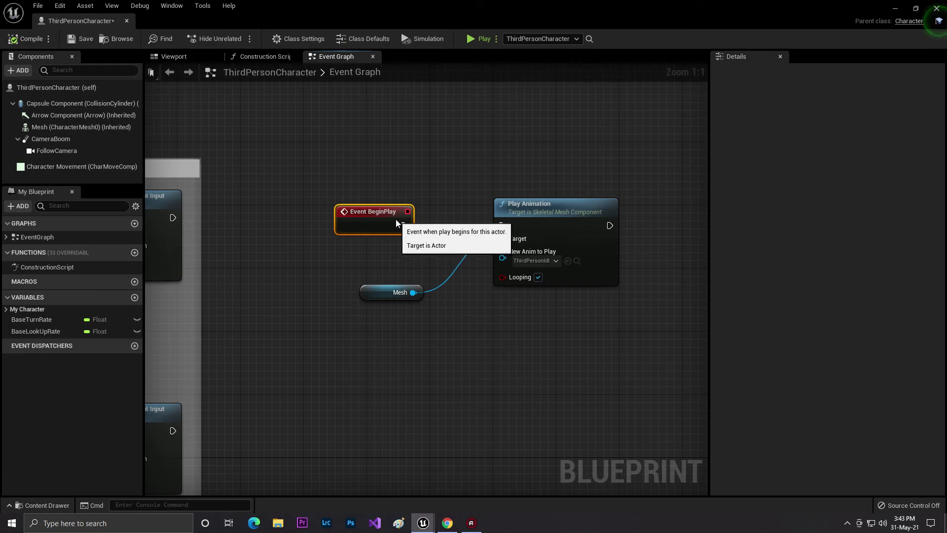
# Rotate the character mesh by -90° in roll in the blueprint viewport, then compile and save the blueprint
pyautogui.click(200, 57)
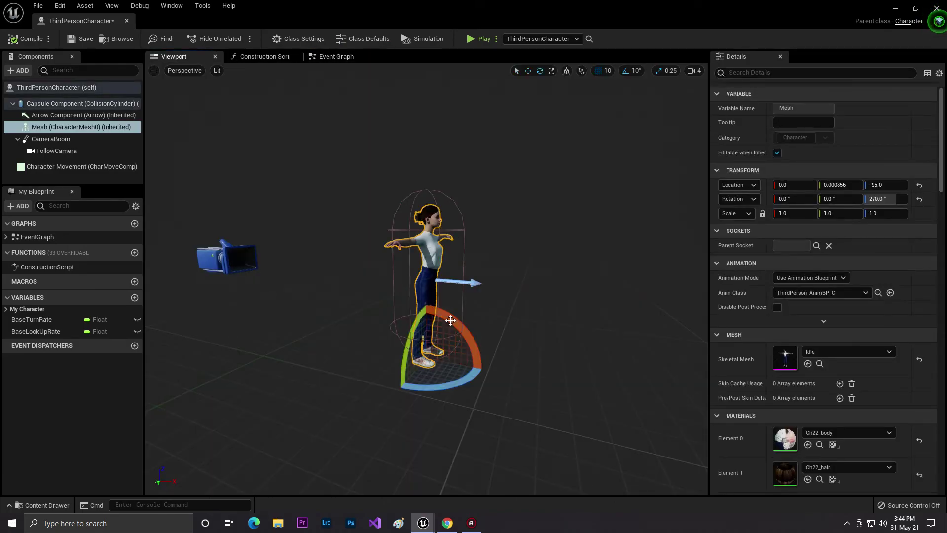
pyautogui.moveTo(448, 329); pyautogui.dragTo(401, 356)
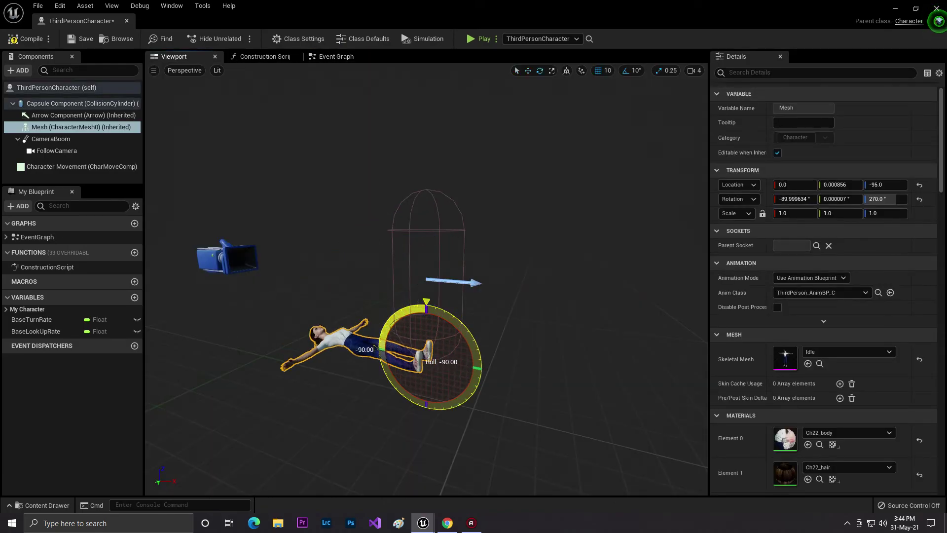
pyautogui.click(28, 41)
pyautogui.click(82, 39)
# Minimize the blueprint and play the level, moving the character sideways to test the rotated mesh
pyautogui.click(898, 10)
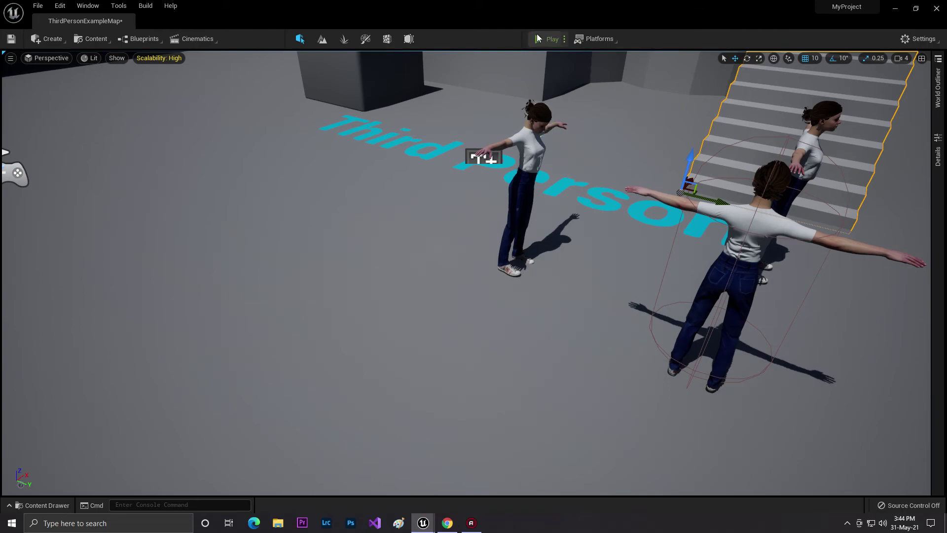
pyautogui.click(537, 38)
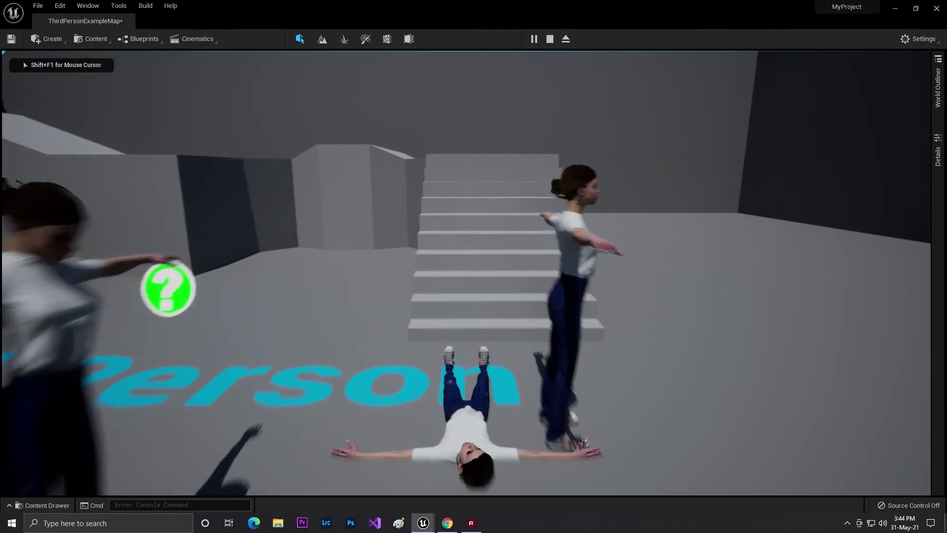
pyautogui.press('d')
pyautogui.press('a')
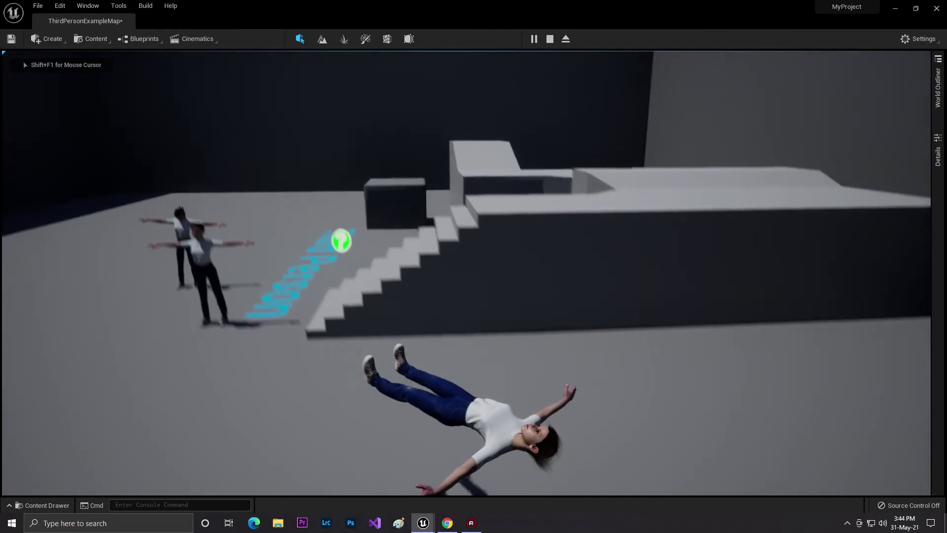
pyautogui.press('Escape')
# Return to the ThirdPersonCharacter blueprint, rotate the character mesh to 80° in roll, and compile
pyautogui.click(458, 485)
pyautogui.click(427, 526)
pyautogui.click(530, 487)
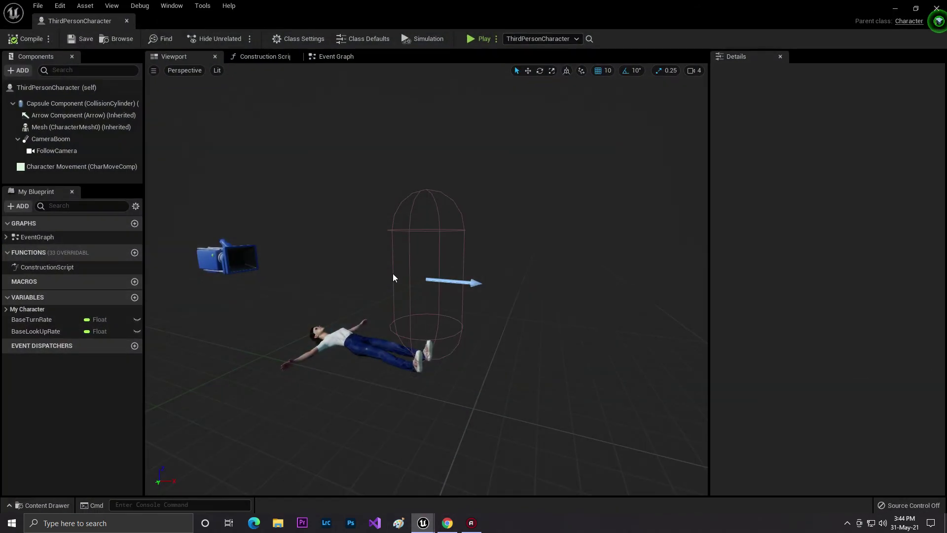
pyautogui.click(338, 343)
pyautogui.moveTo(434, 330); pyautogui.dragTo(440, 356)
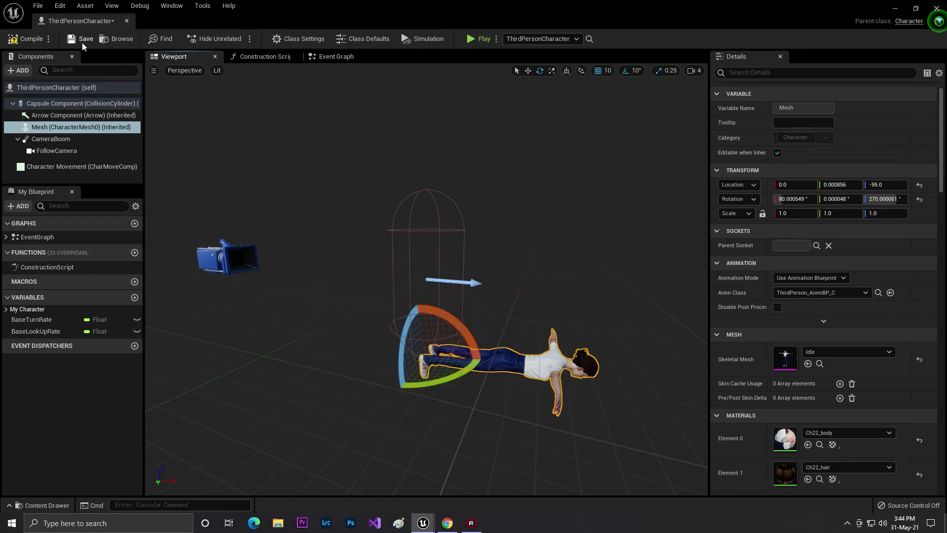
pyautogui.click(44, 43)
# Shrink and minimize the blueprint window, and briefly play the level to test the new mesh rotation
pyautogui.click(915, 10)
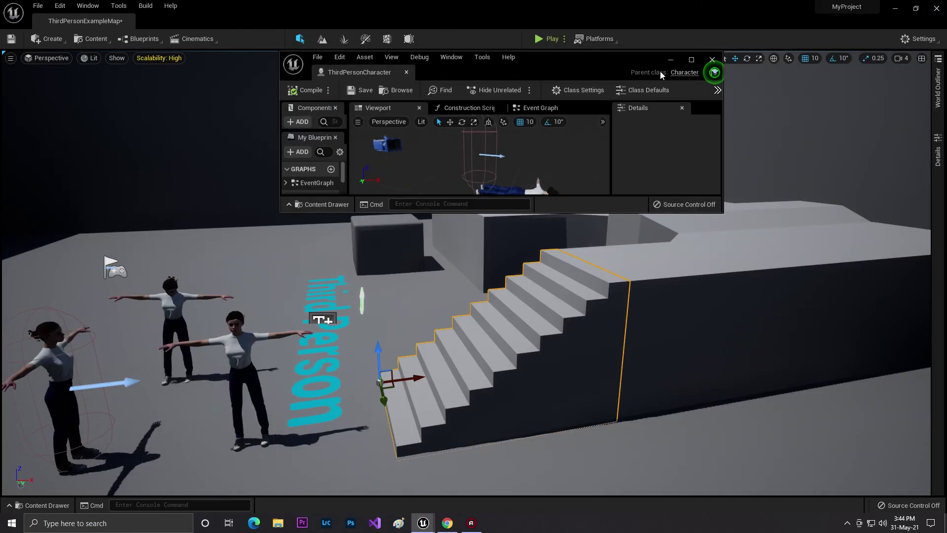
pyautogui.click(670, 59)
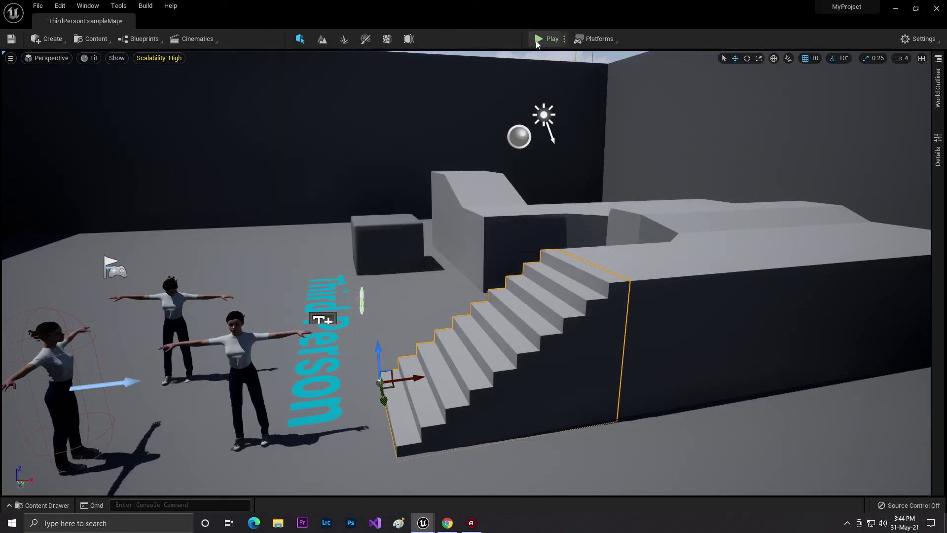
pyautogui.click(537, 43)
pyautogui.press('Escape')
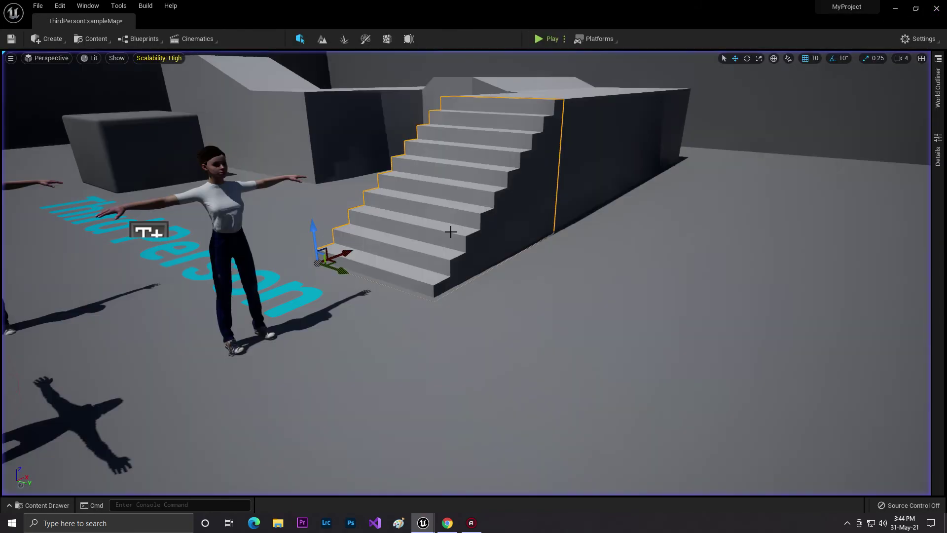
# Bring back the ThirdPersonCharacter blueprint window and close it
pyautogui.hotkey('ctrl', 'space')
pyautogui.moveTo(423, 522)
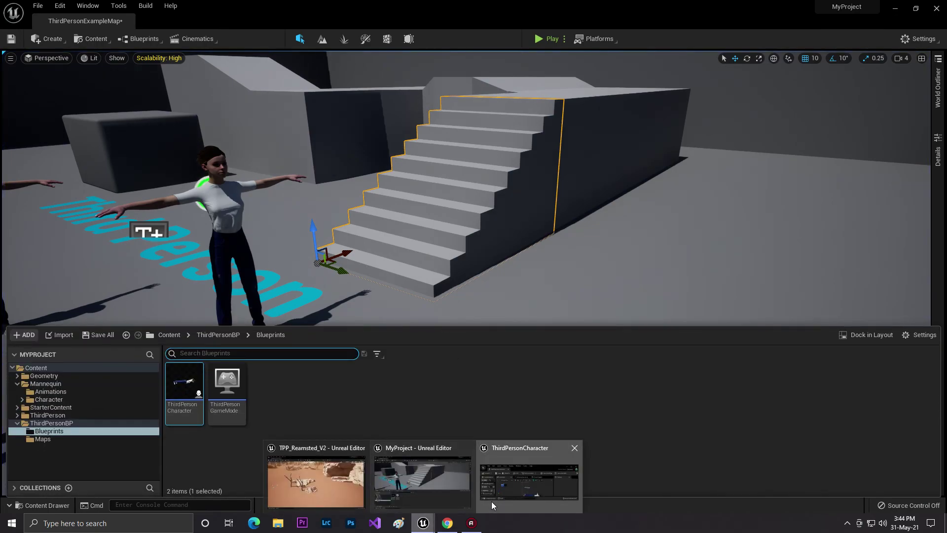
pyautogui.click(491, 498)
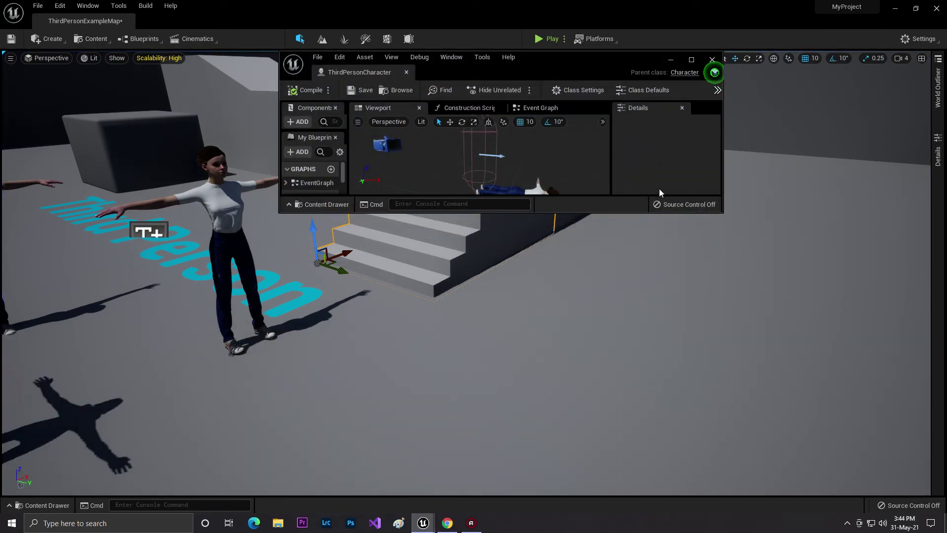
pyautogui.hotkey('ctrl', 'space')
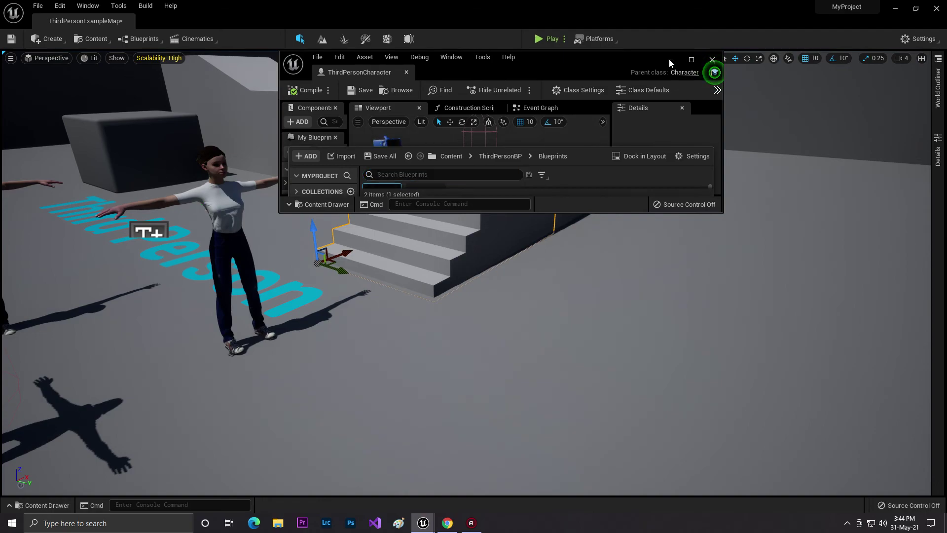
pyautogui.click(712, 60)
pyautogui.moveTo(380, 401); pyautogui.dragTo(343, 402, button='right')
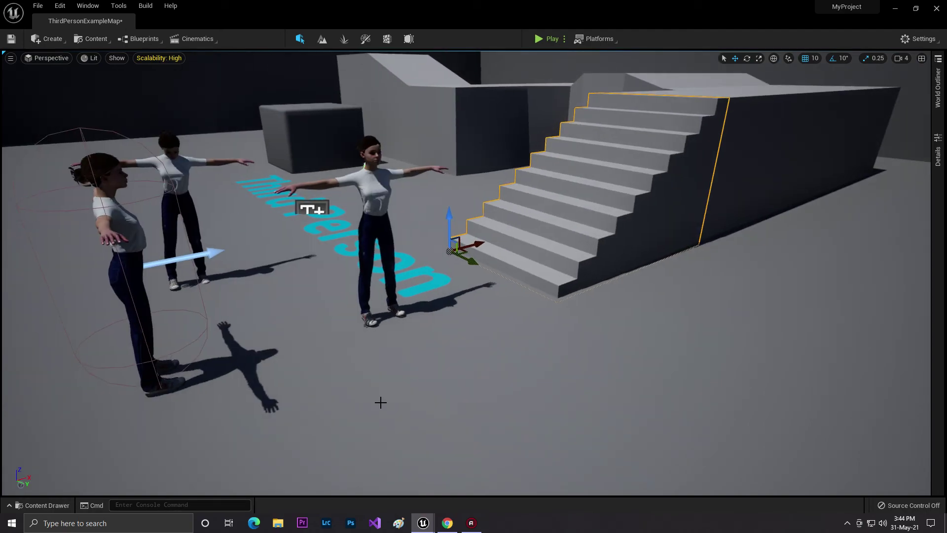
# Open the Idle_Anim animation sequence from the Content folder, inspect its preview on the mannequin, and close it
pyautogui.hotkey('ctrl', 'space')
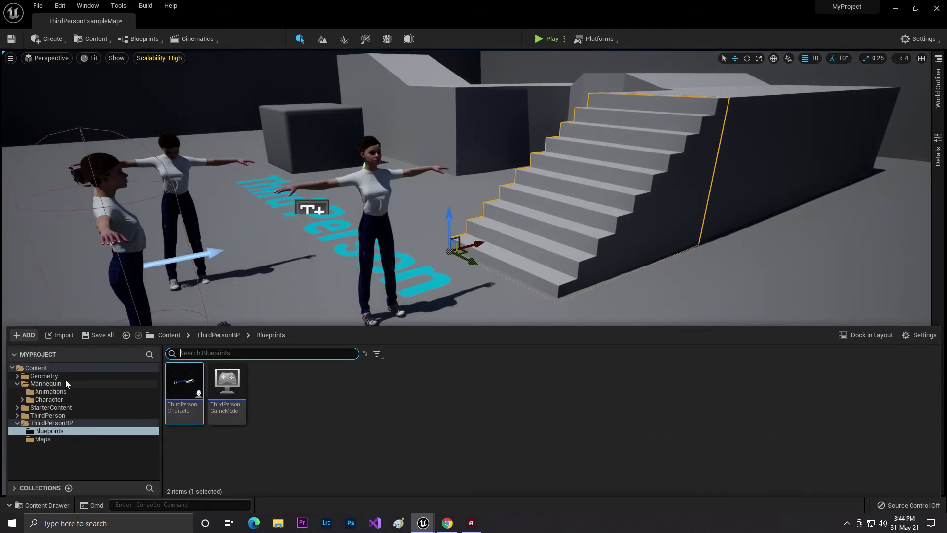
pyautogui.click(98, 367)
pyautogui.click(779, 380)
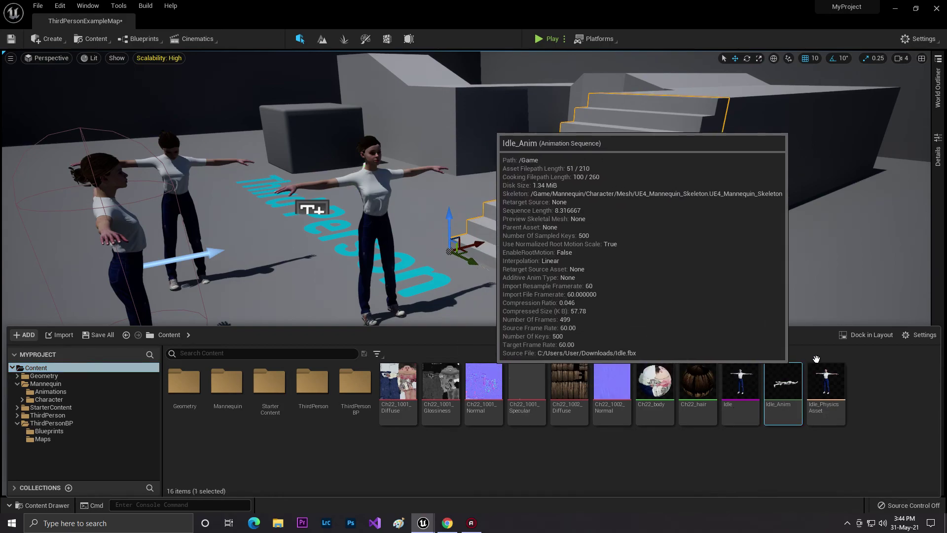
pyautogui.doubleClick(789, 376)
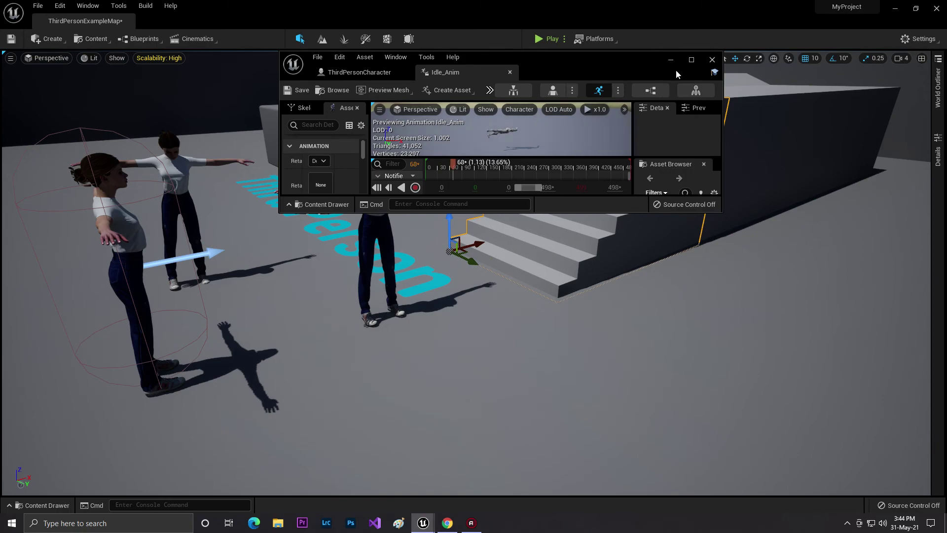
pyautogui.click(691, 59)
pyautogui.press('w')
pyautogui.moveTo(474, 198); pyautogui.dragTo(466, 251, button='right')
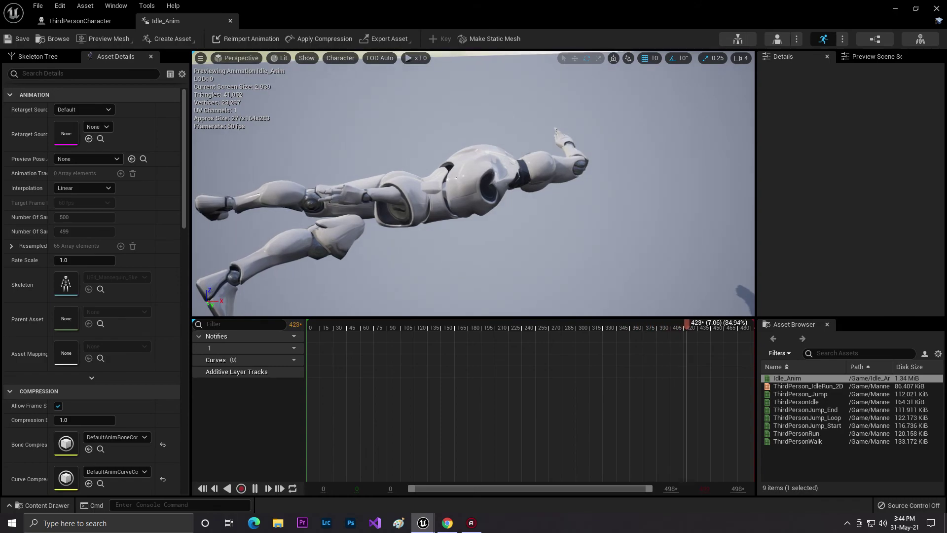
pyautogui.click(934, 8)
# Open UE4_Mannequin_Skeleton from Mannequin/Character/Mesh, review its Humanoid rig bone mapping and reference pose, and close it
pyautogui.hotkey('ctrl', 'space')
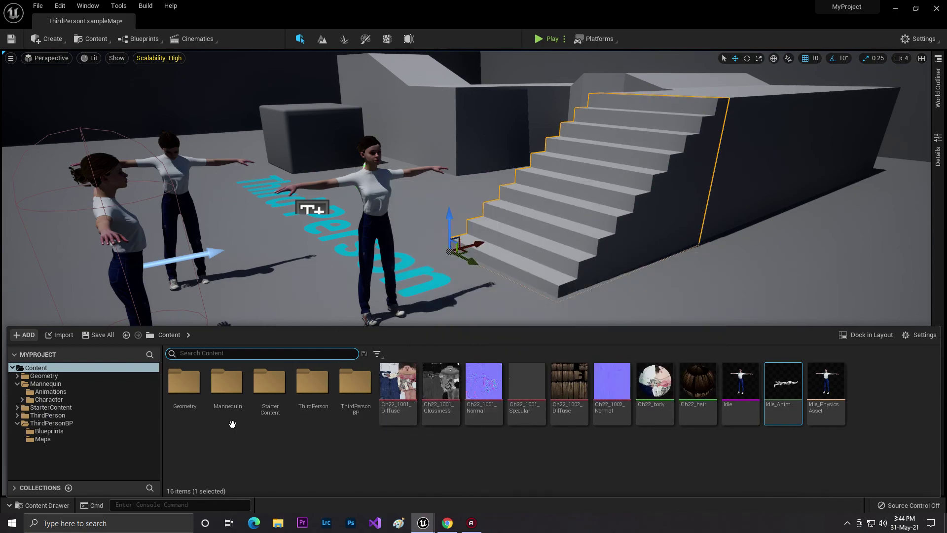
pyautogui.doubleClick(226, 393)
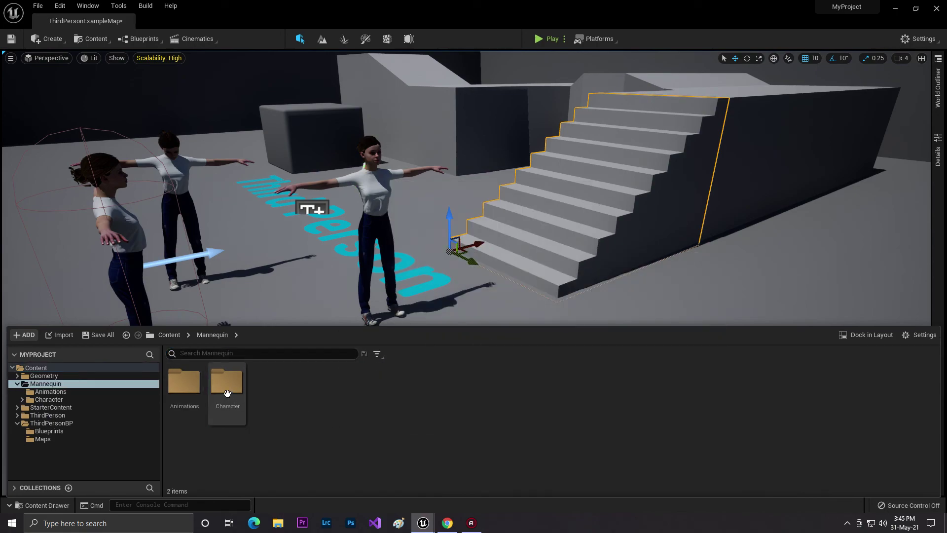
pyautogui.doubleClick(227, 393)
pyautogui.doubleClick(230, 391)
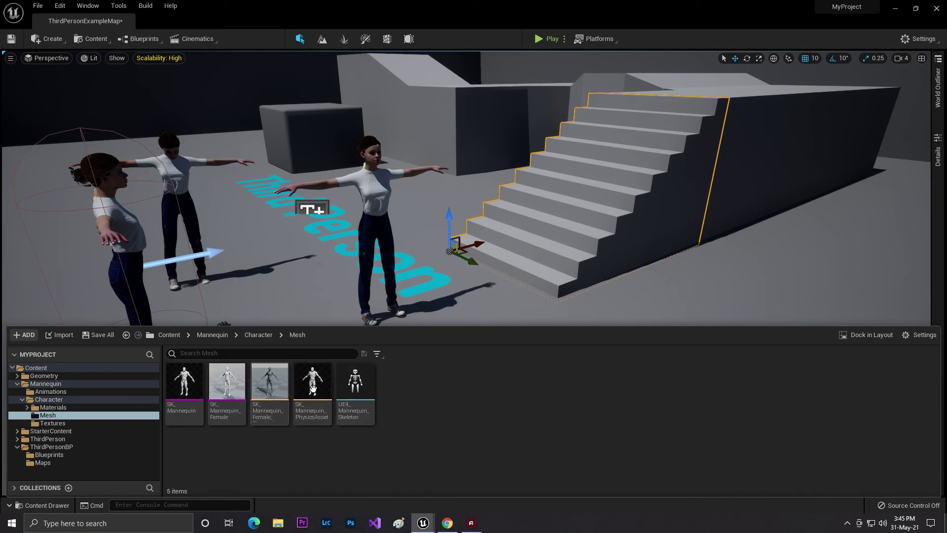
pyautogui.doubleClick(371, 376)
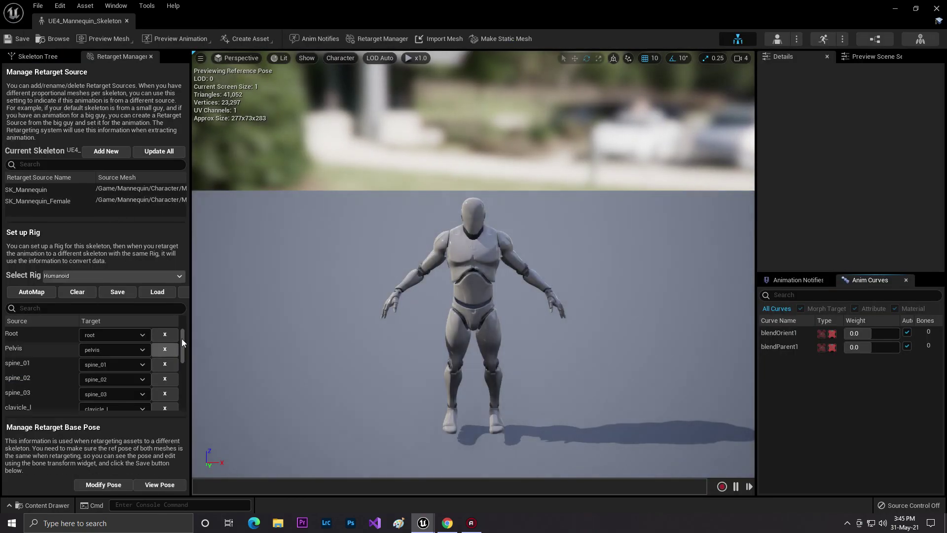
pyautogui.moveTo(184, 360); pyautogui.dragTo(186, 416)
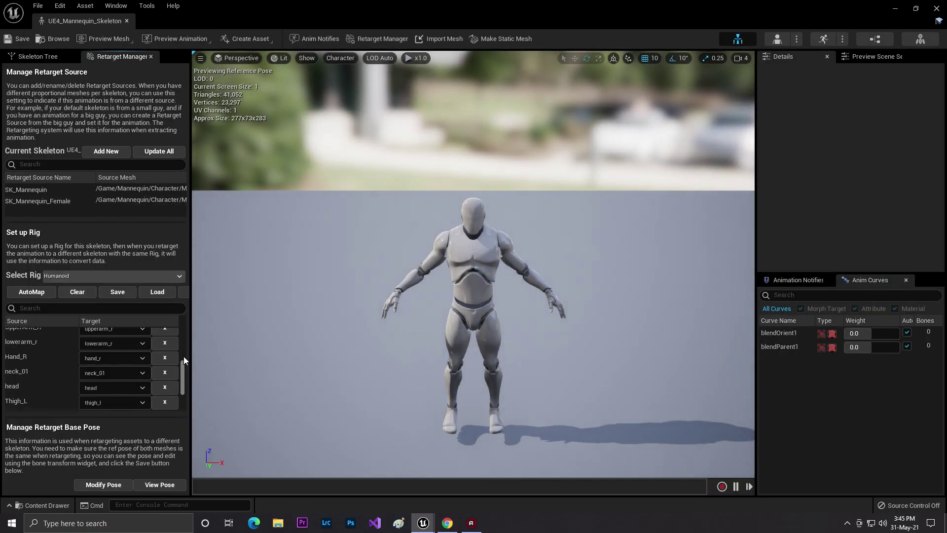
pyautogui.moveTo(356, 299); pyautogui.dragTo(535, 303, button='right')
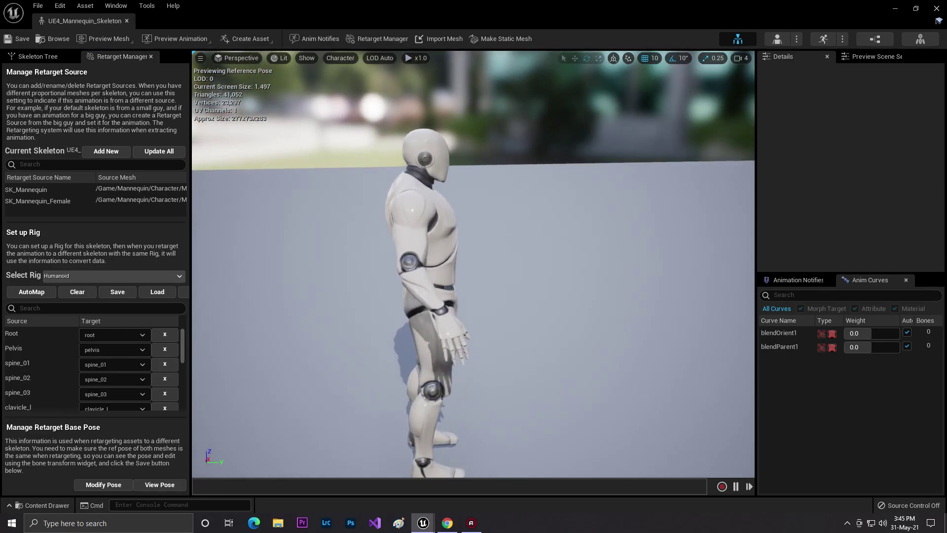
pyautogui.click(935, 9)
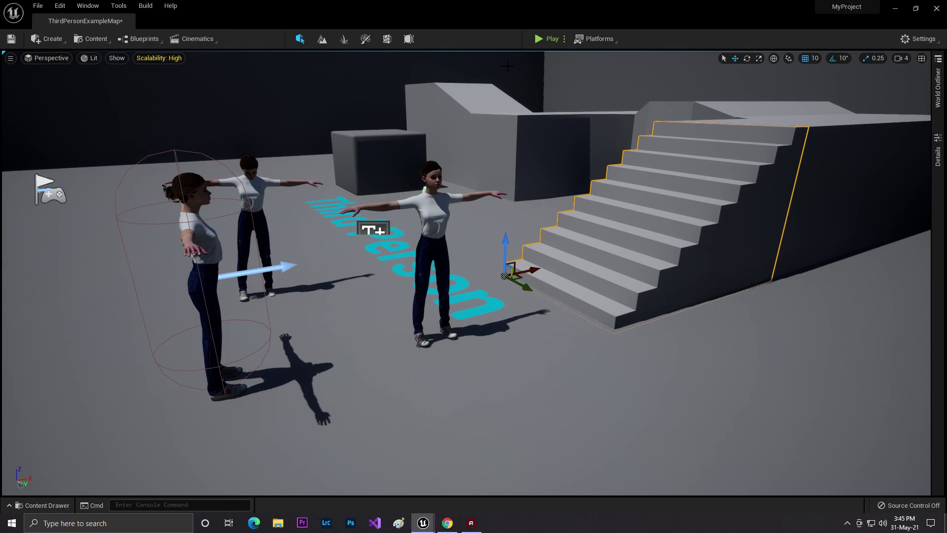
# Play the level again, check the character from above while moving forward, and stop the session
pyautogui.click(561, 122)
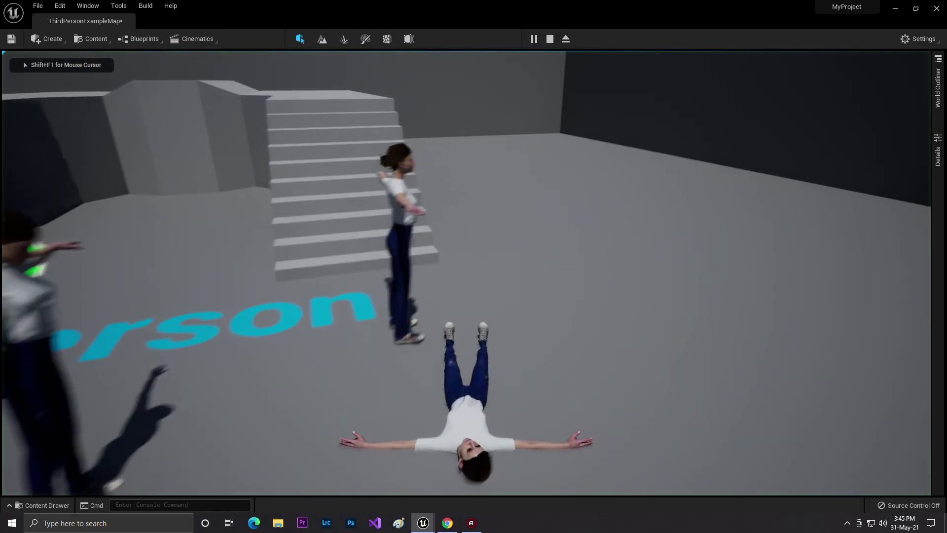
pyautogui.press('w')
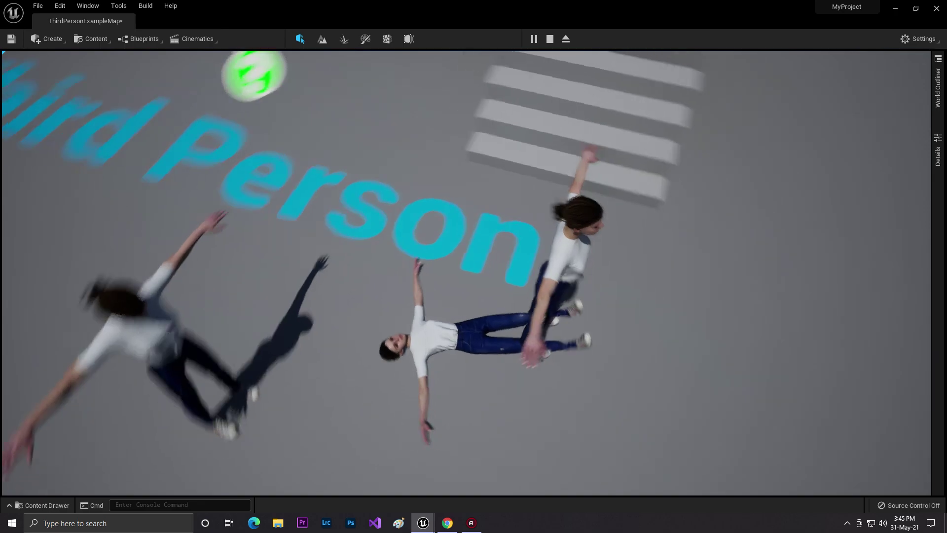
pyautogui.press('Escape')
pyautogui.press('s')
pyautogui.moveTo(596, 339); pyautogui.dragTo(596, 296, button='right')
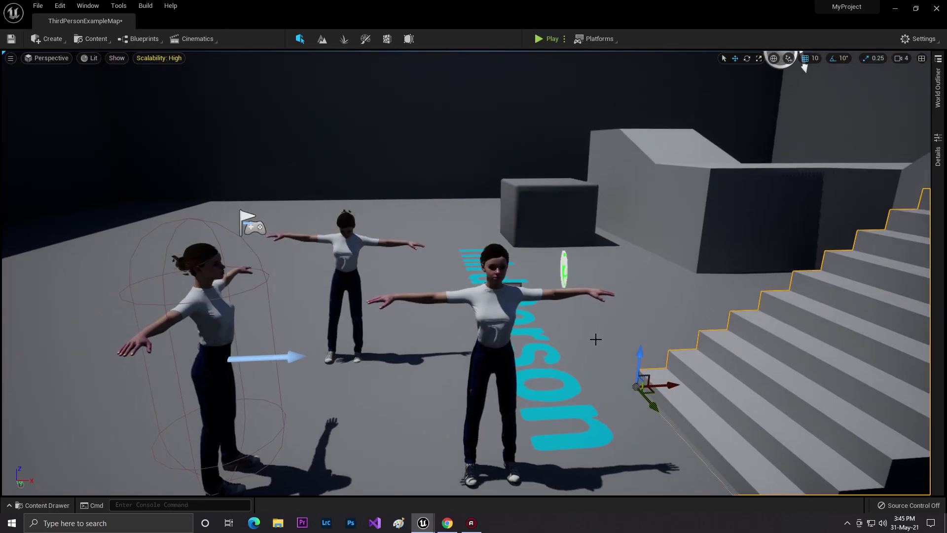